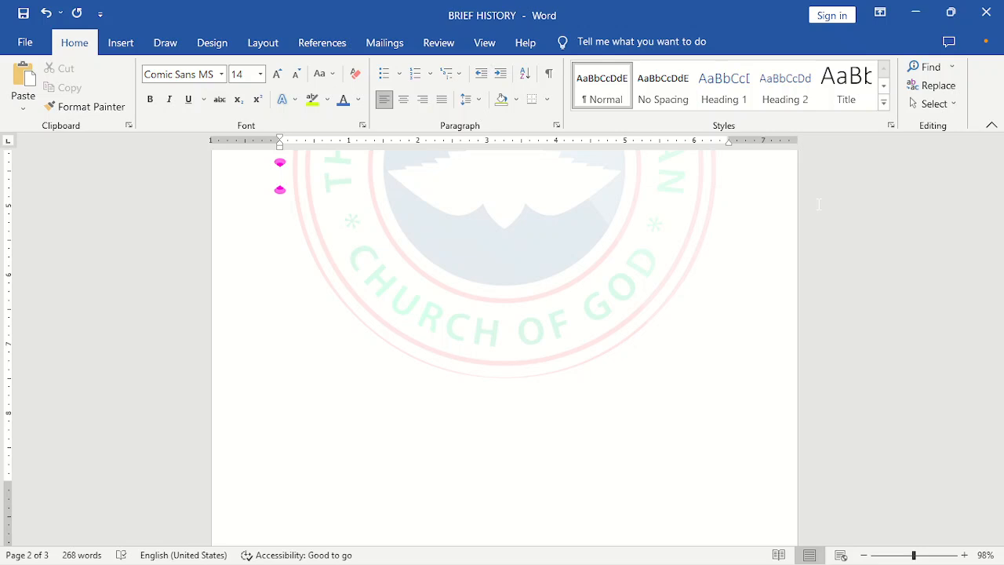
# - Insert the picture download (1) from the MY FILES folder on this device
pyautogui.click(121, 43)
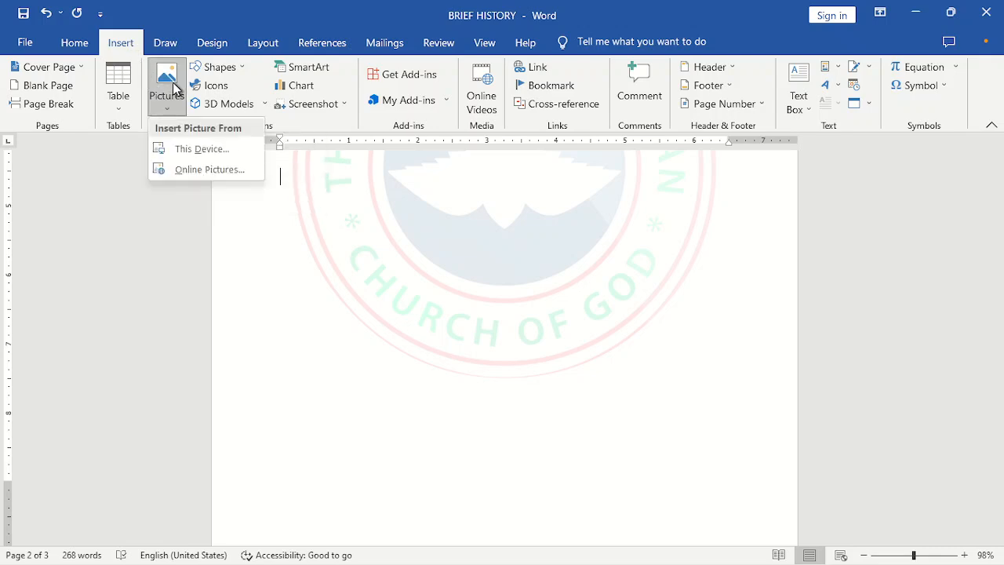
pyautogui.click(236, 153)
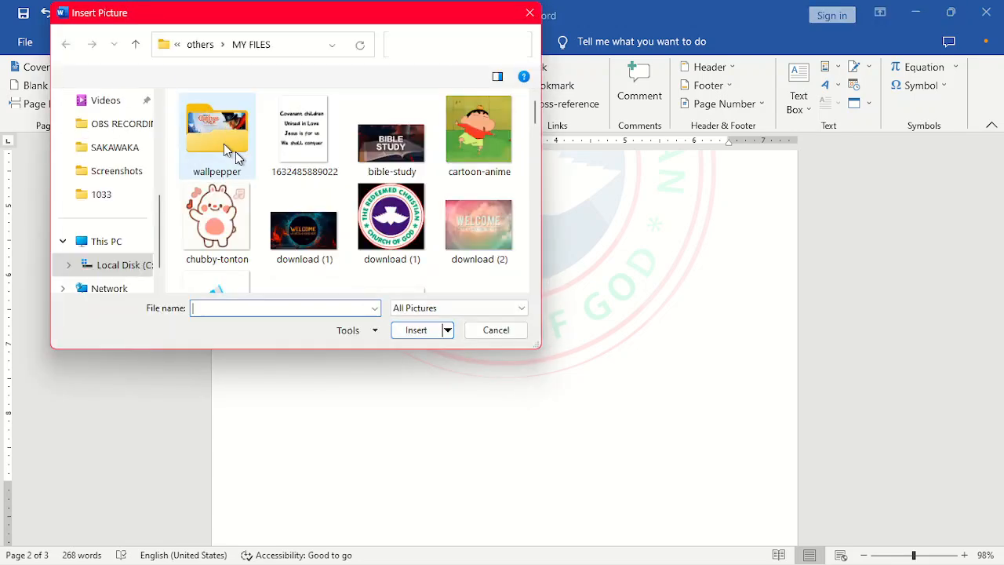
pyautogui.click(130, 153)
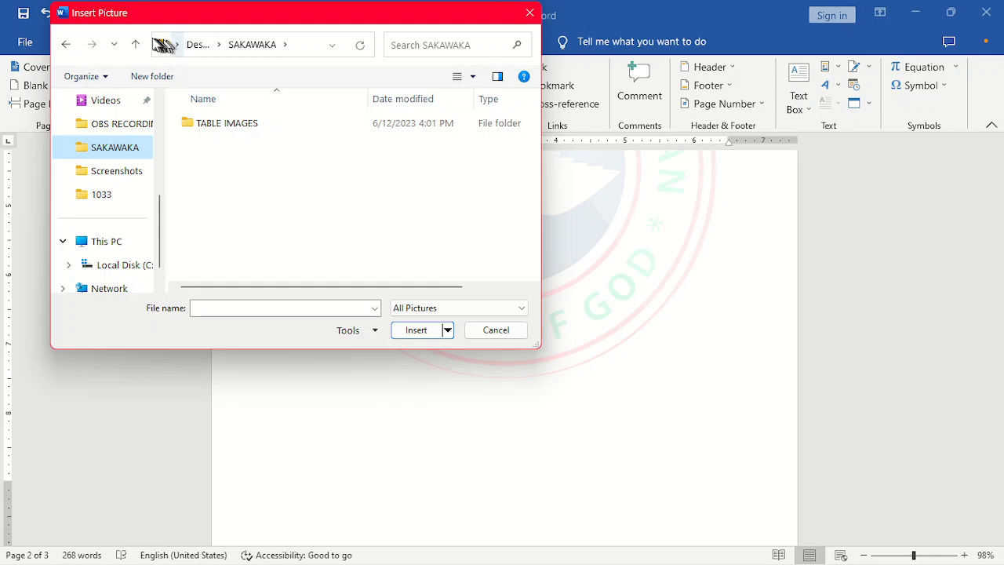
pyautogui.moveTo(145, 14); pyautogui.dragTo(163, 53)
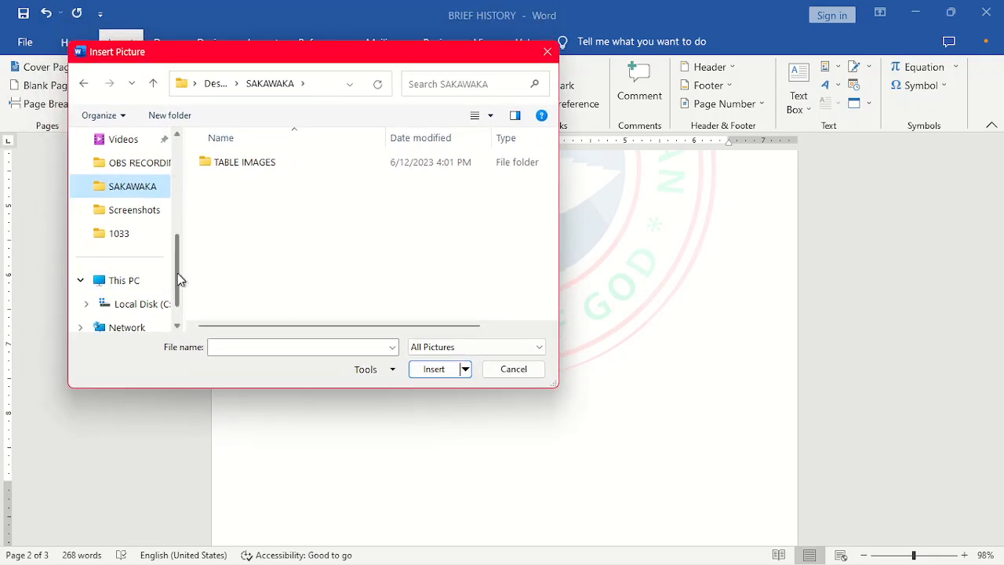
pyautogui.moveTo(177, 273); pyautogui.dragTo(174, 205)
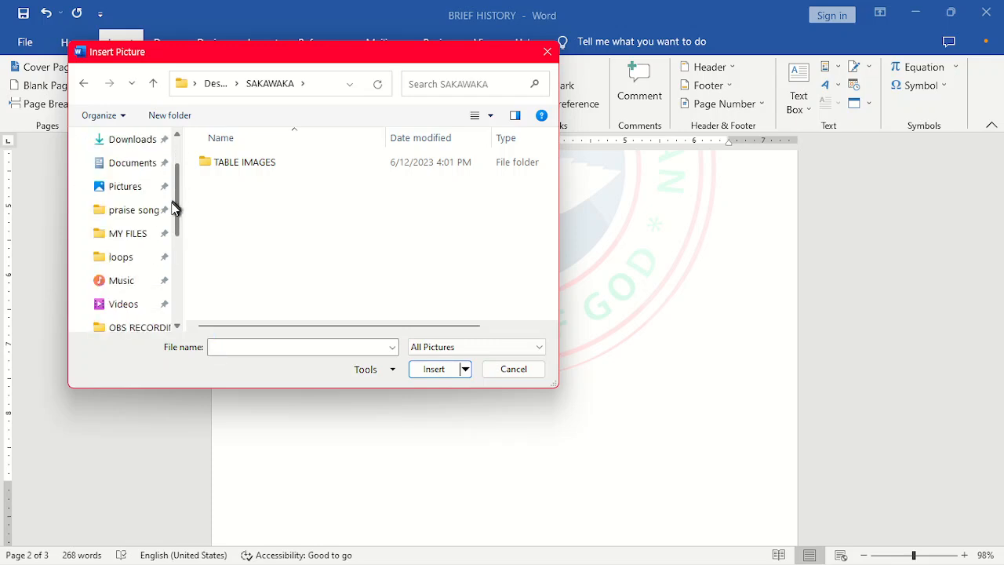
pyautogui.click(123, 240)
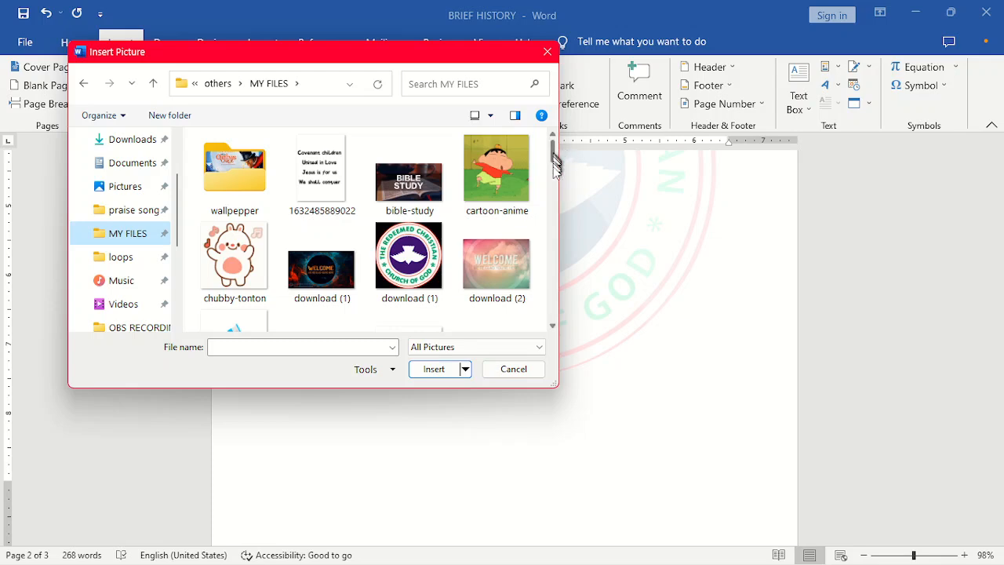
pyautogui.click(339, 272)
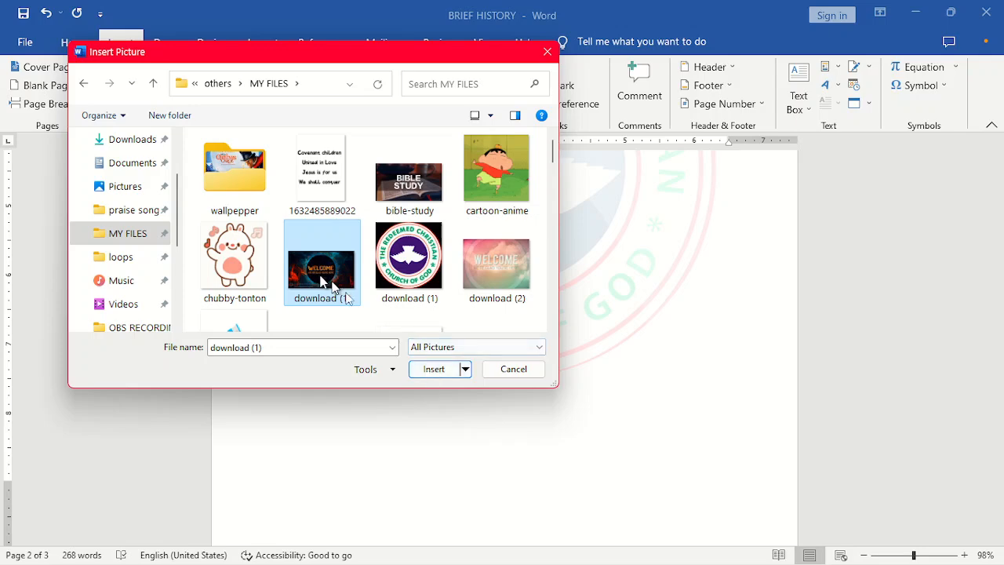
pyautogui.click(433, 369)
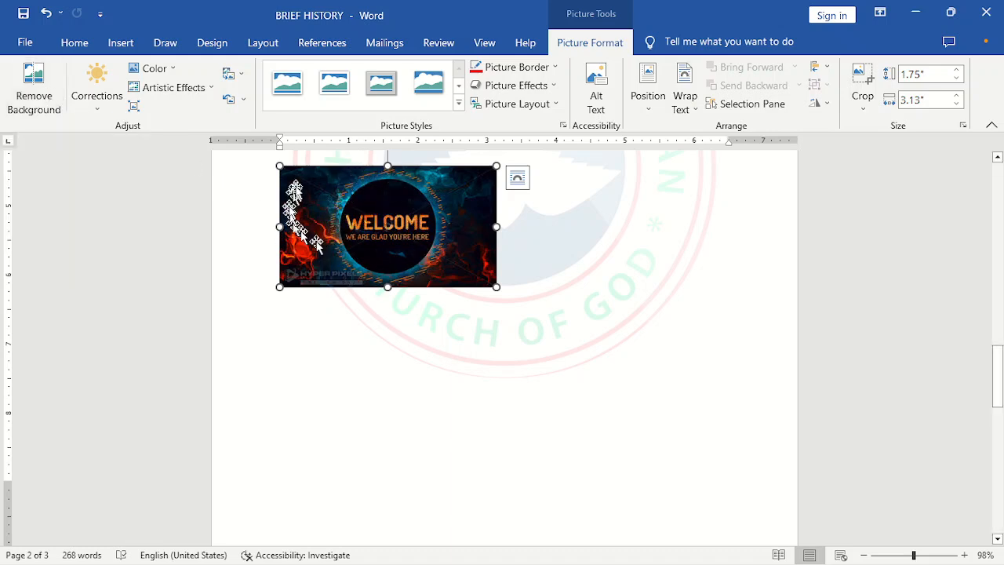
# - Remove the picture's background, then undo the background removal
pyautogui.click(44, 78)
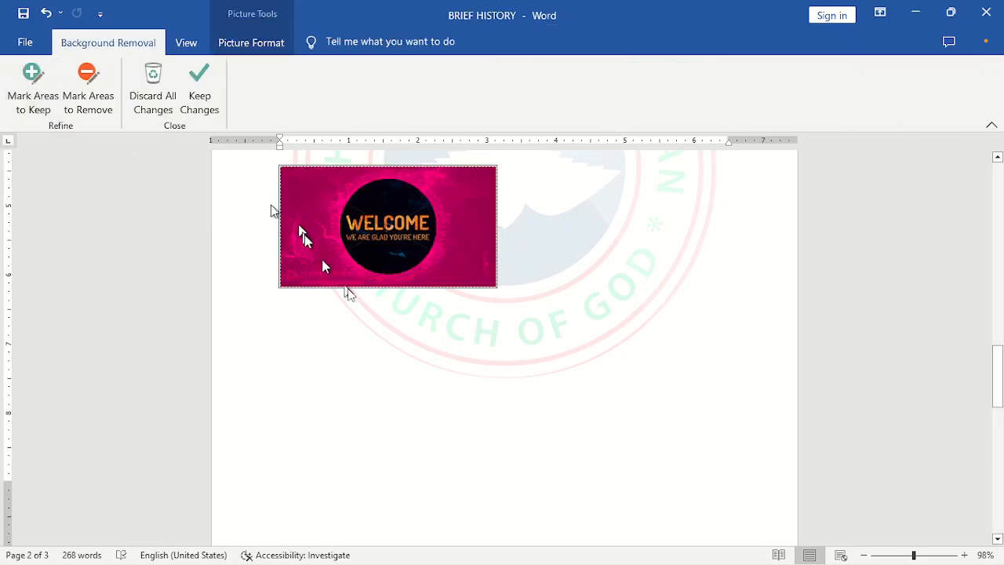
pyautogui.click(280, 332)
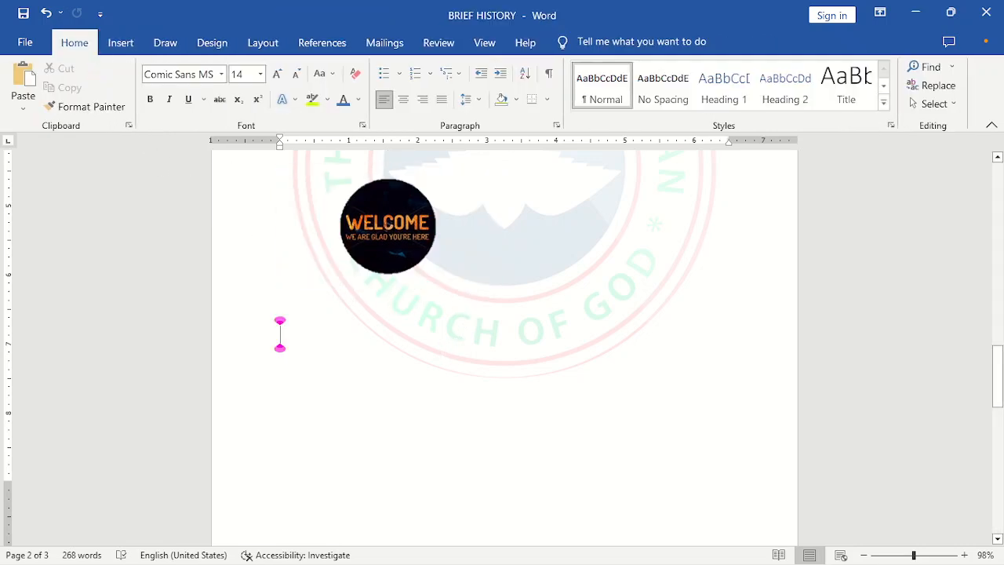
pyautogui.click(402, 267)
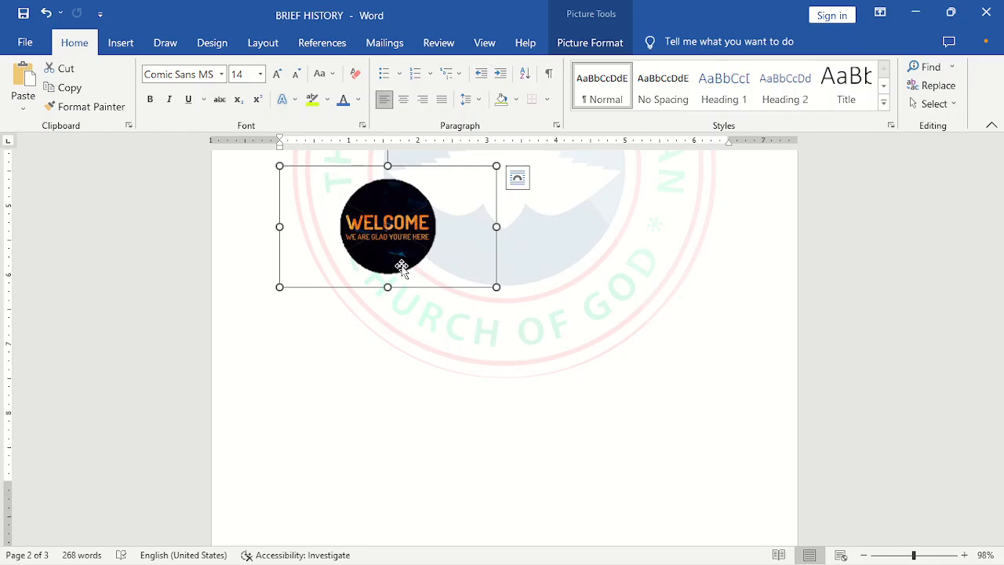
pyautogui.click(596, 47)
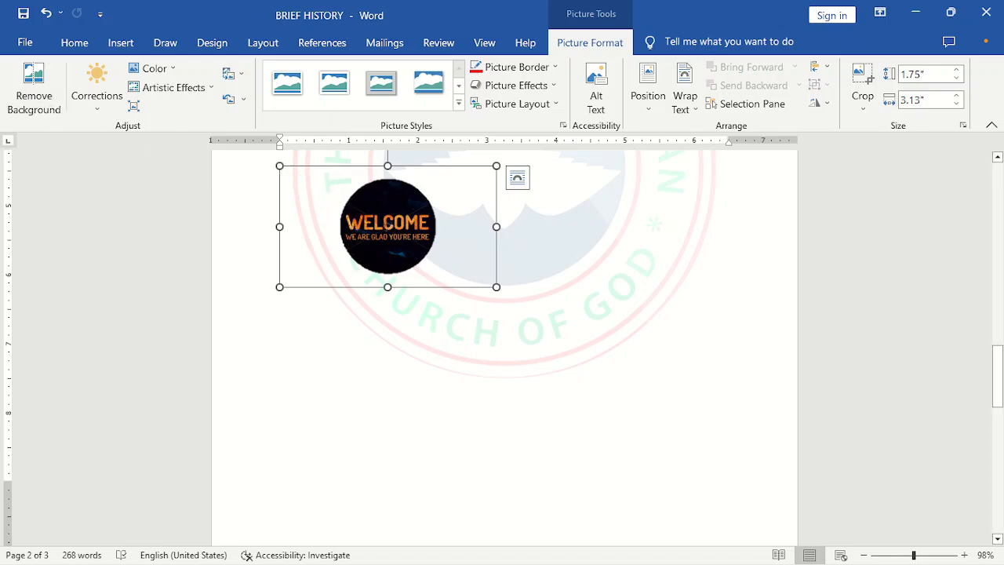
pyautogui.hotkey('ctrl', 'z')
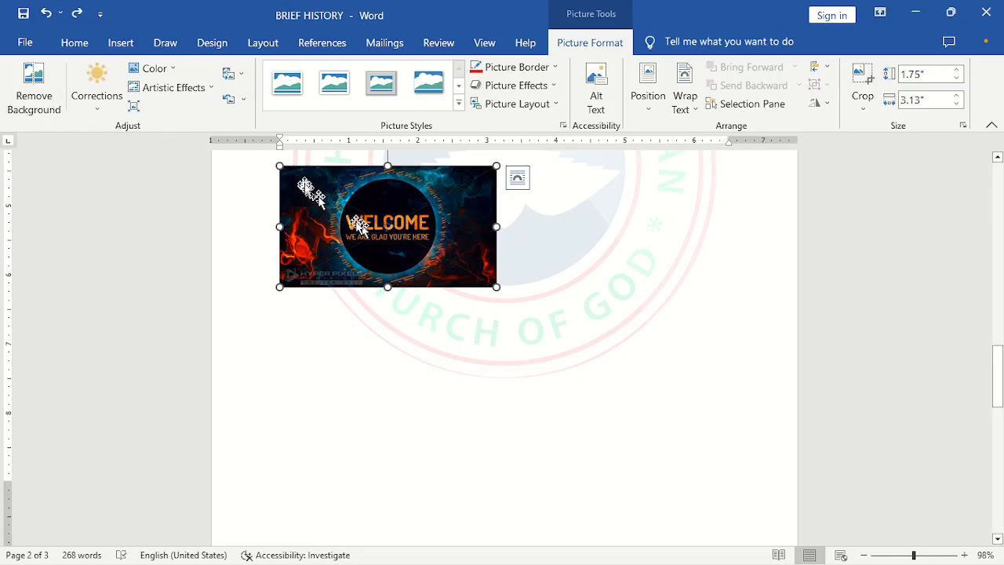
# - Apply the Brightness: +20% Contrast: +20% correction to the picture
pyautogui.click(97, 102)
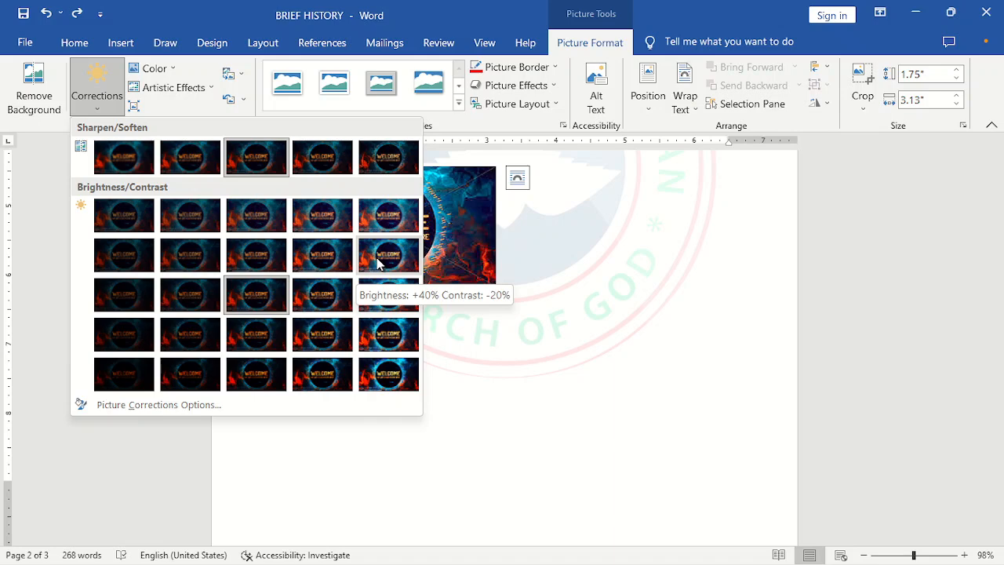
pyautogui.click(312, 333)
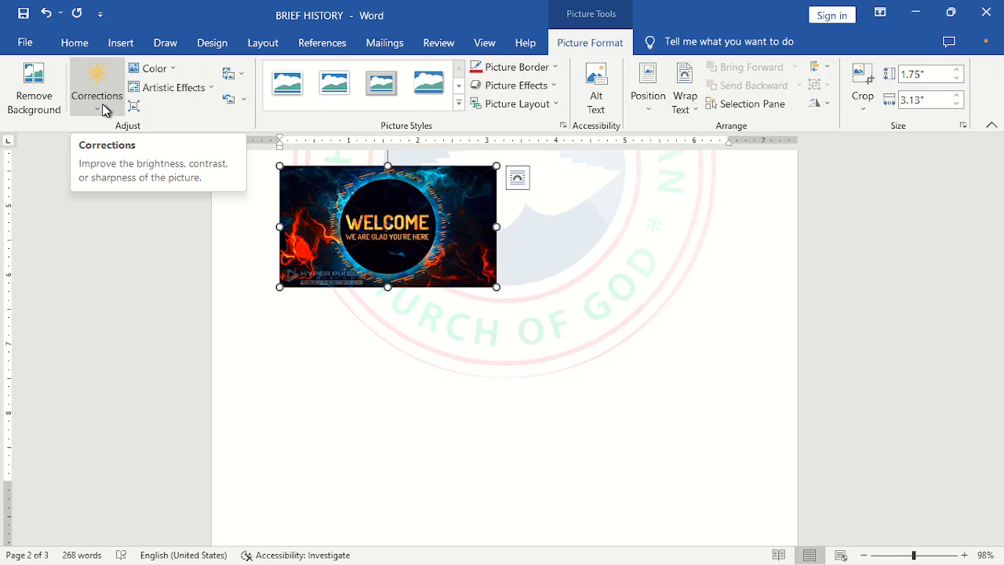
pyautogui.click(154, 68)
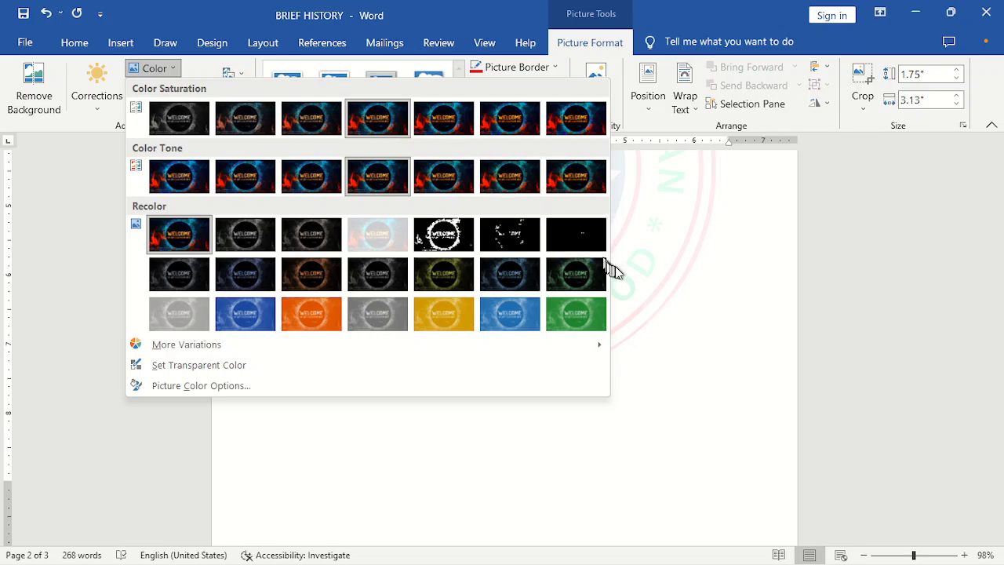
pyautogui.click(660, 276)
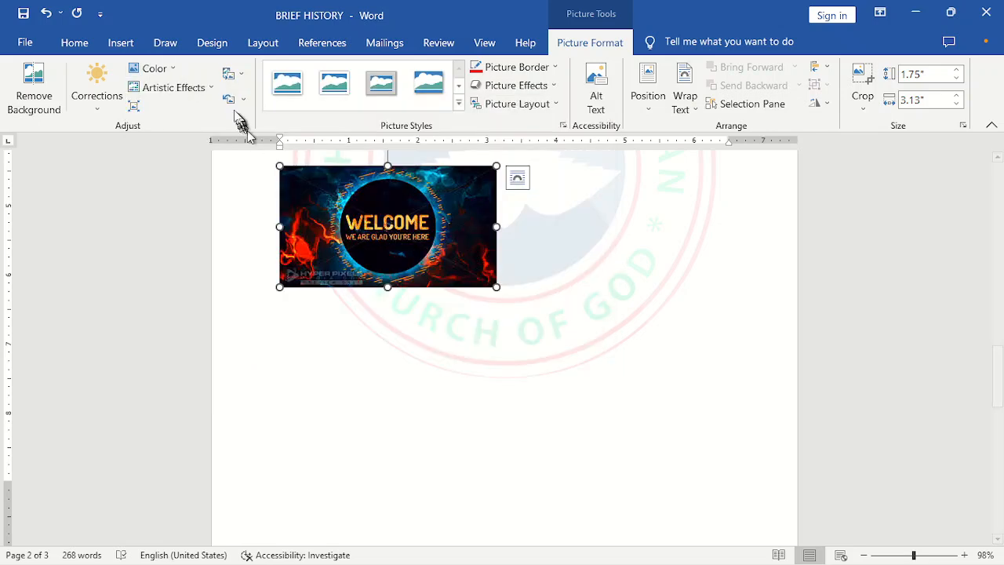
# - Try the gold and then the Orange, Accent color 2 Light recolor presets on the picture
pyautogui.click(168, 69)
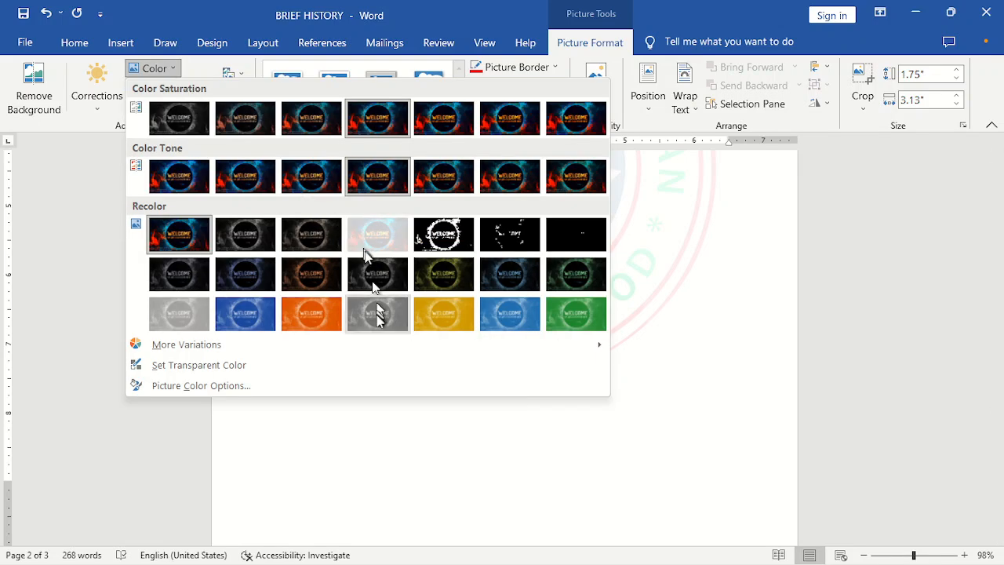
pyautogui.click(435, 318)
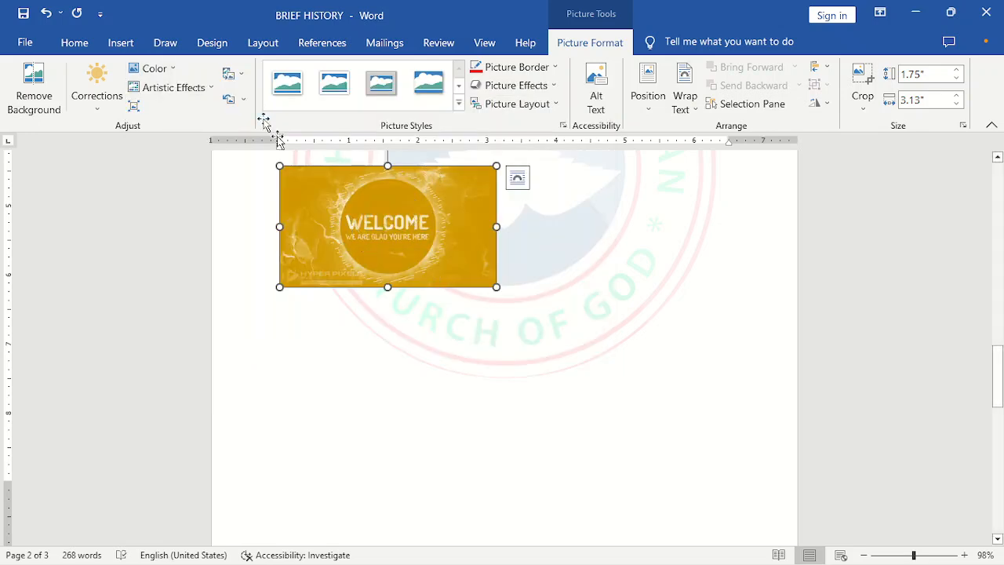
pyautogui.click(158, 71)
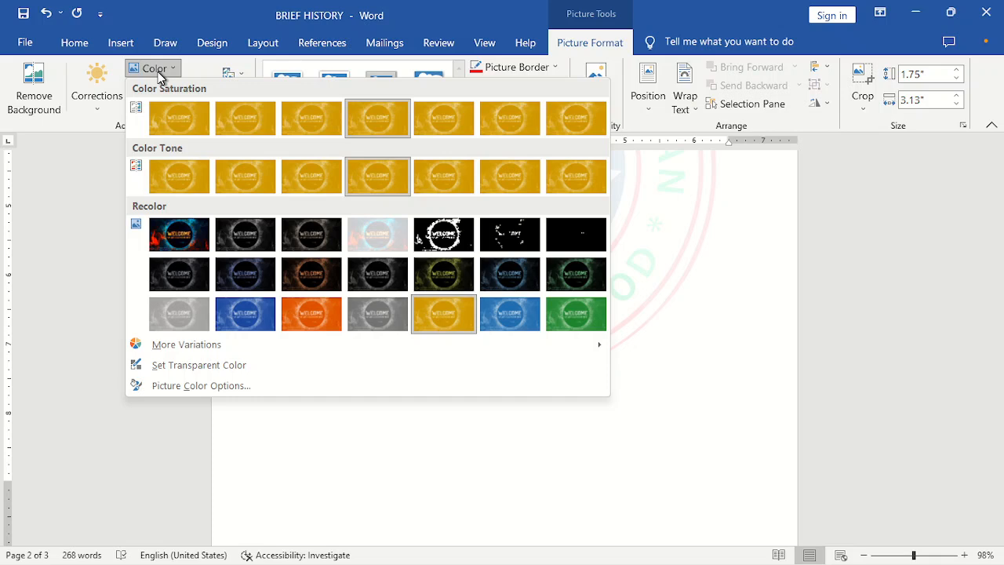
pyautogui.click(306, 314)
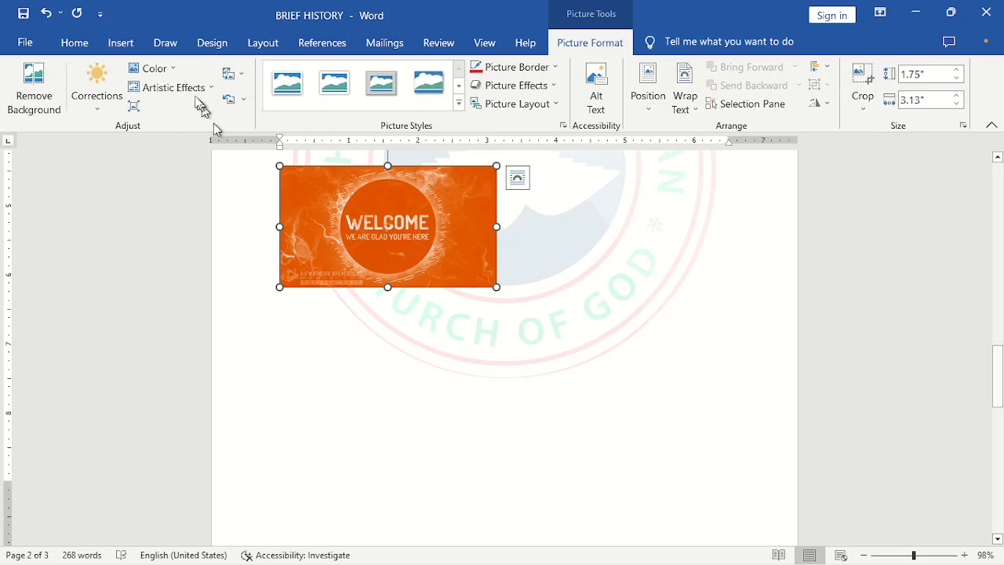
# - Recolor the picture with the yellow standard colour from More Variations
pyautogui.click(175, 70)
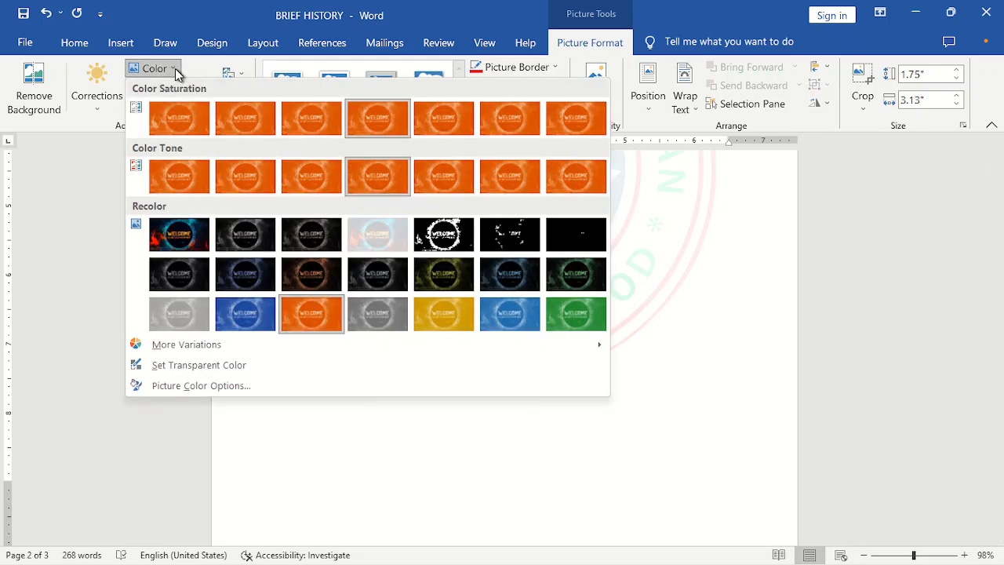
pyautogui.moveTo(261, 343)
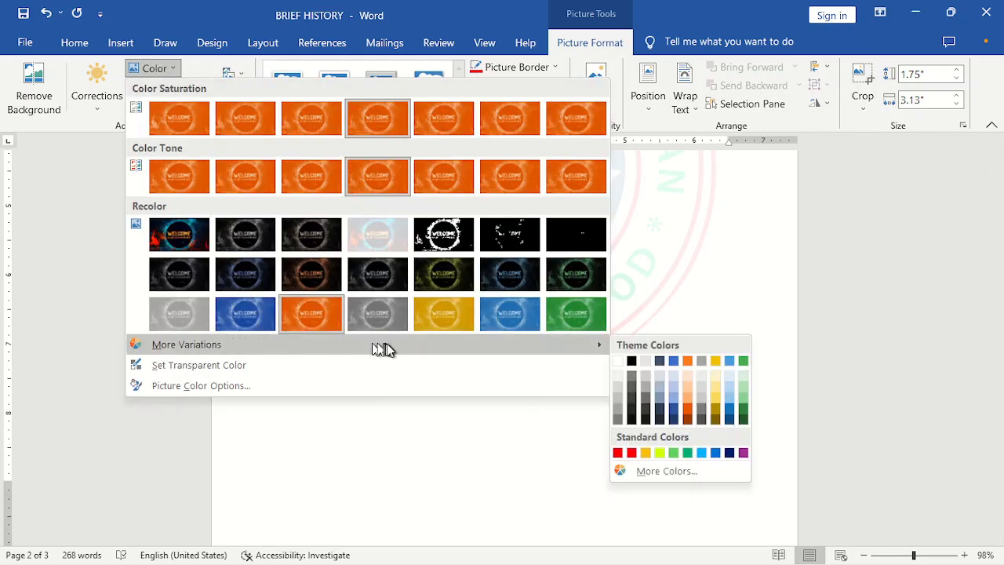
pyautogui.click(660, 453)
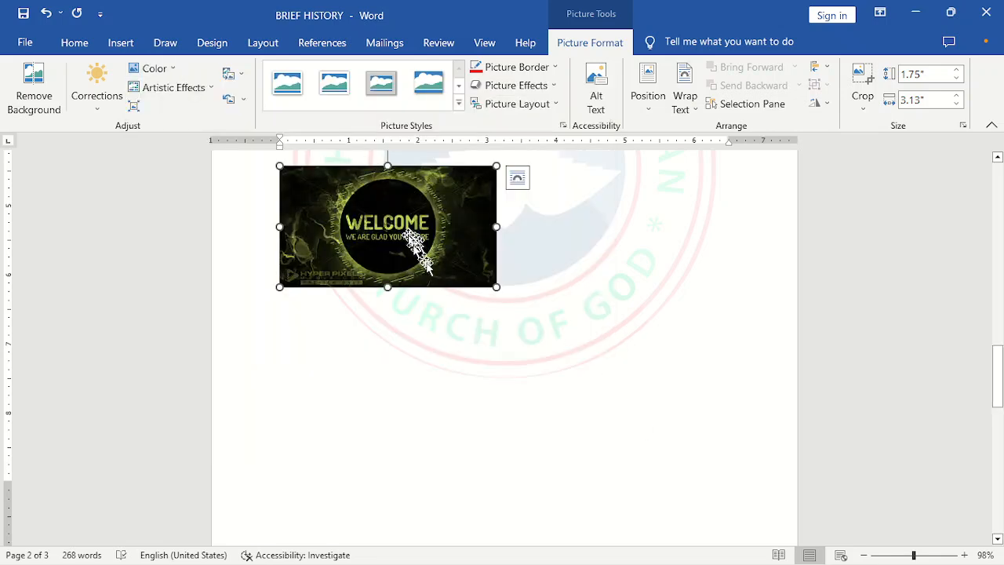
pyautogui.click(174, 77)
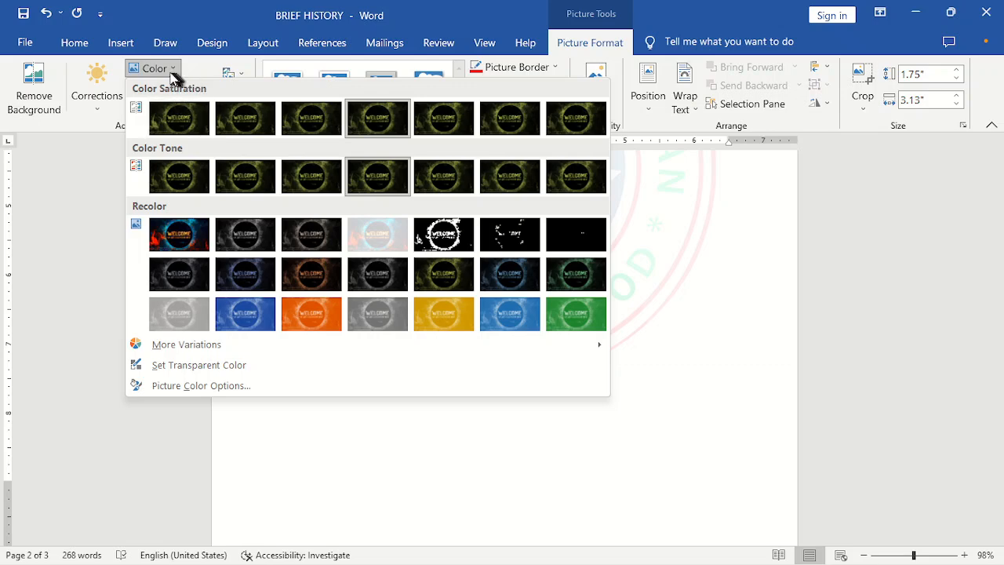
pyautogui.click(350, 408)
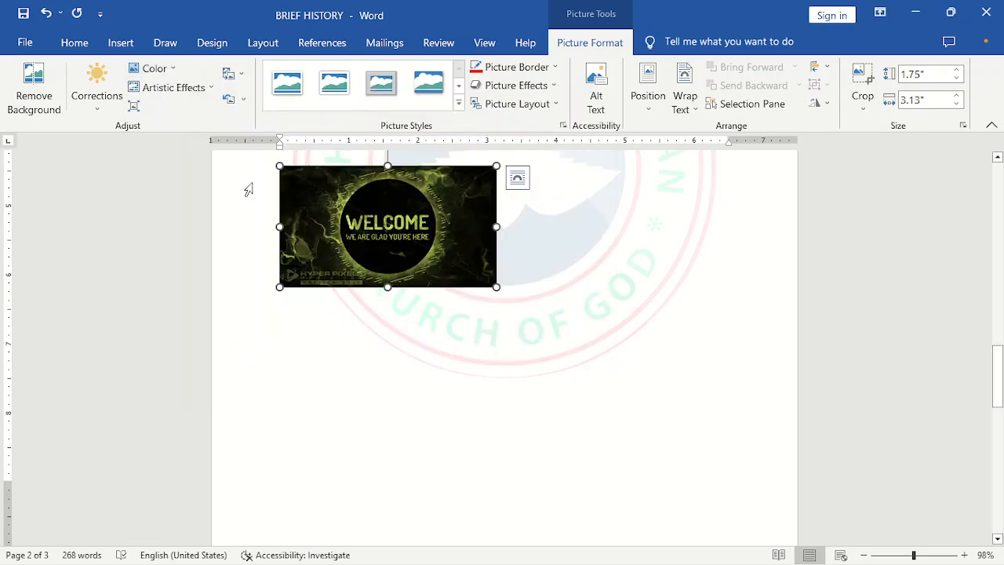
# - Apply an artistic effect to the picture and undo it
pyautogui.click(209, 89)
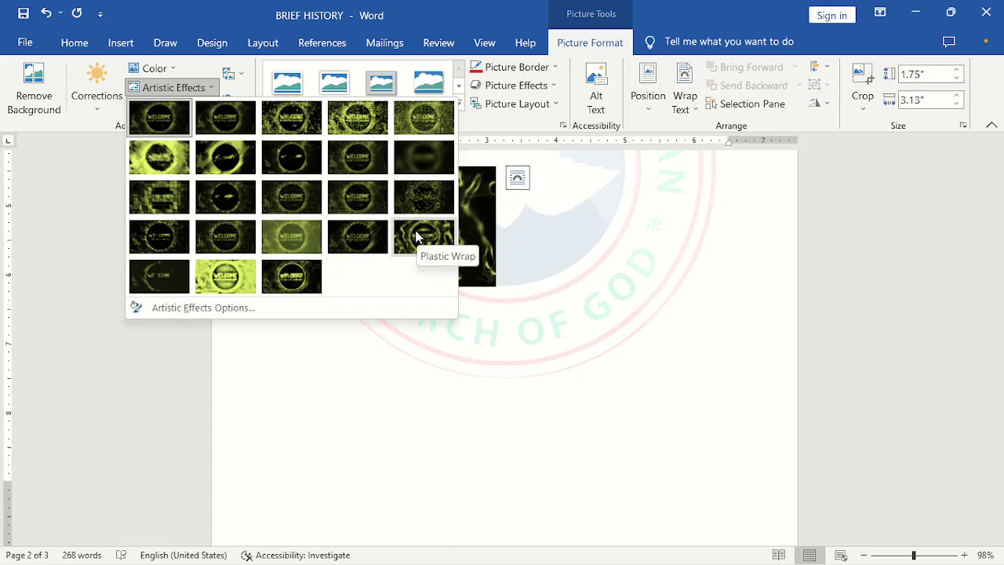
pyautogui.click(186, 151)
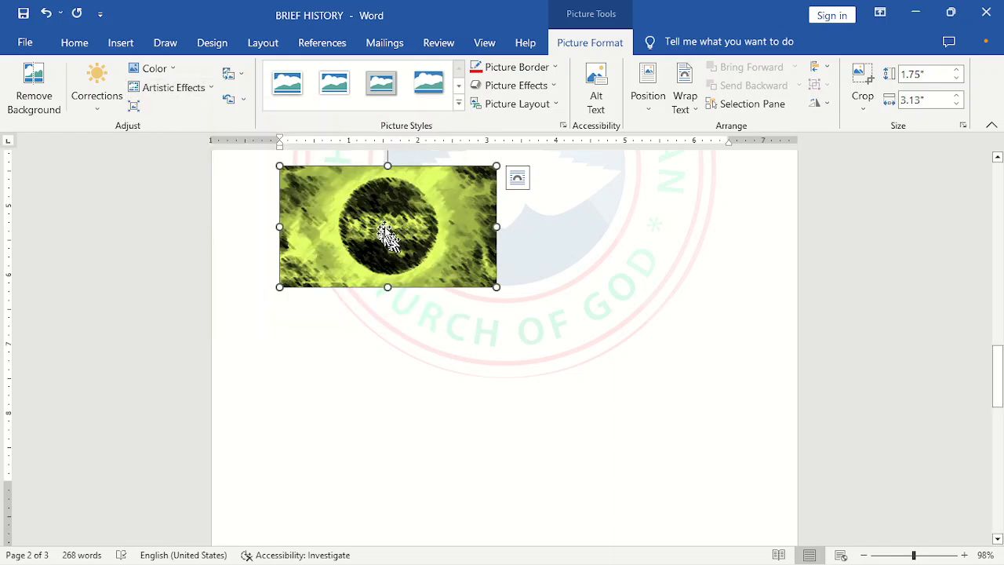
pyautogui.click(392, 388)
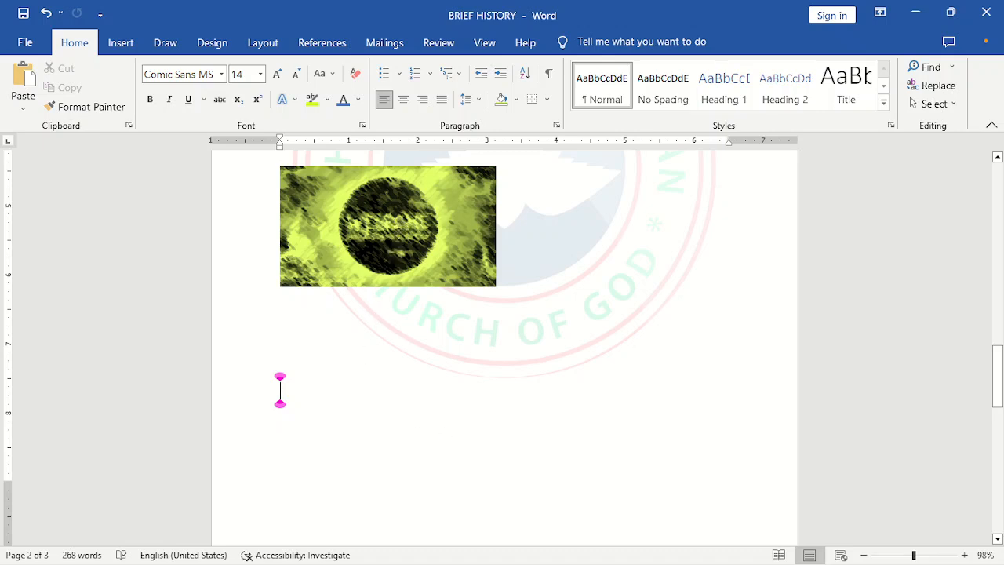
pyautogui.click(388, 235)
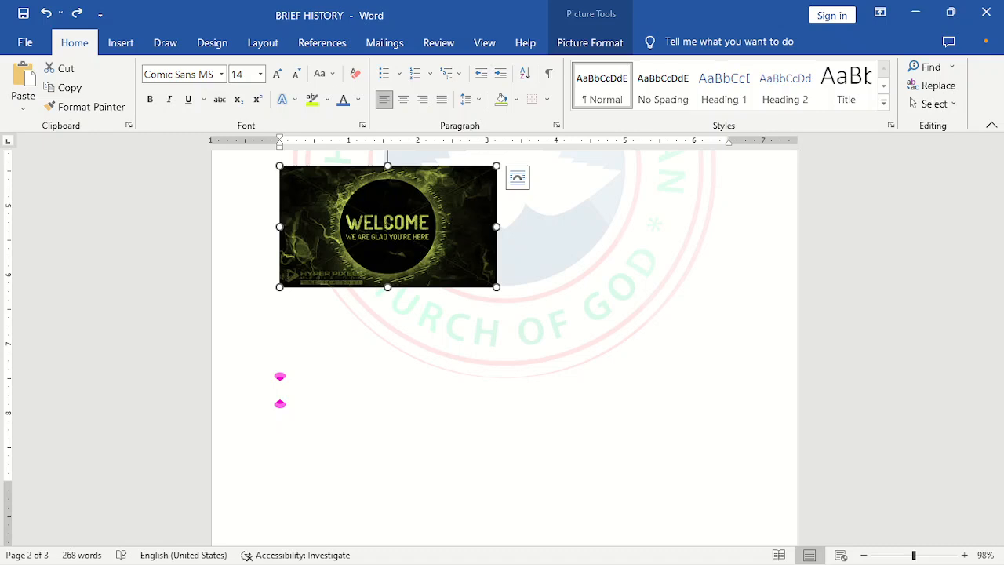
# - Apply the thick black frame with shadow picture style to the picture
pyautogui.click(587, 44)
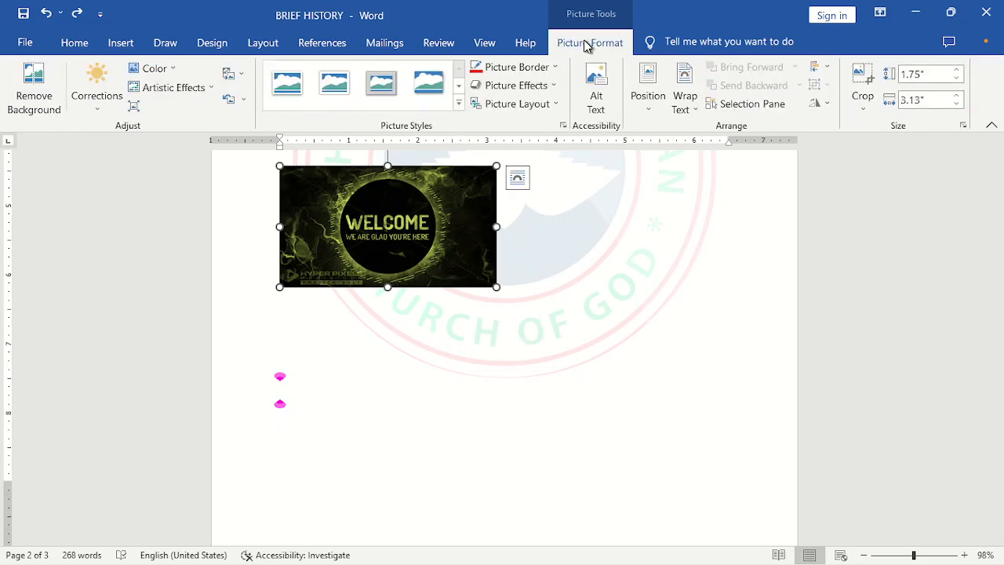
pyautogui.click(396, 189)
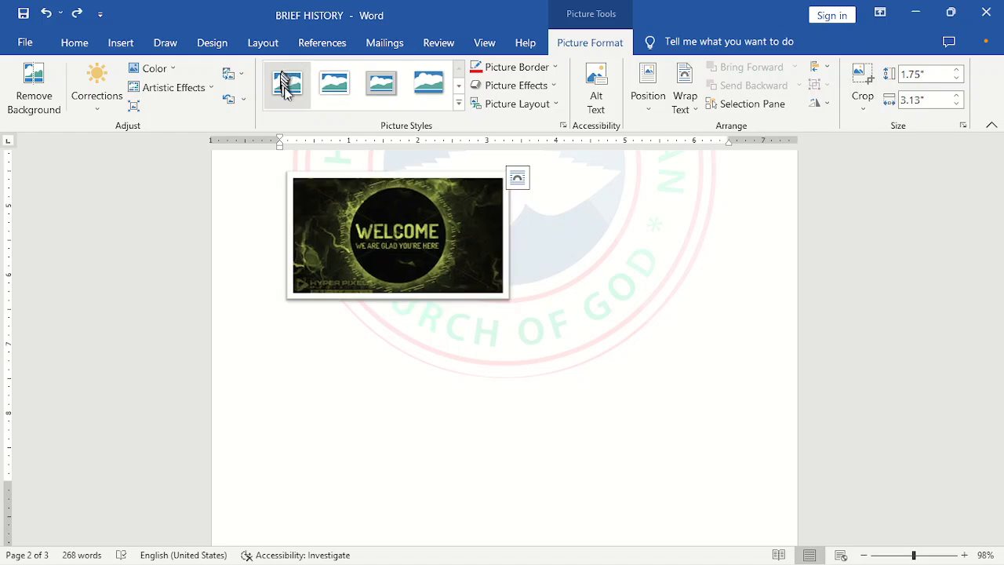
pyautogui.click(460, 104)
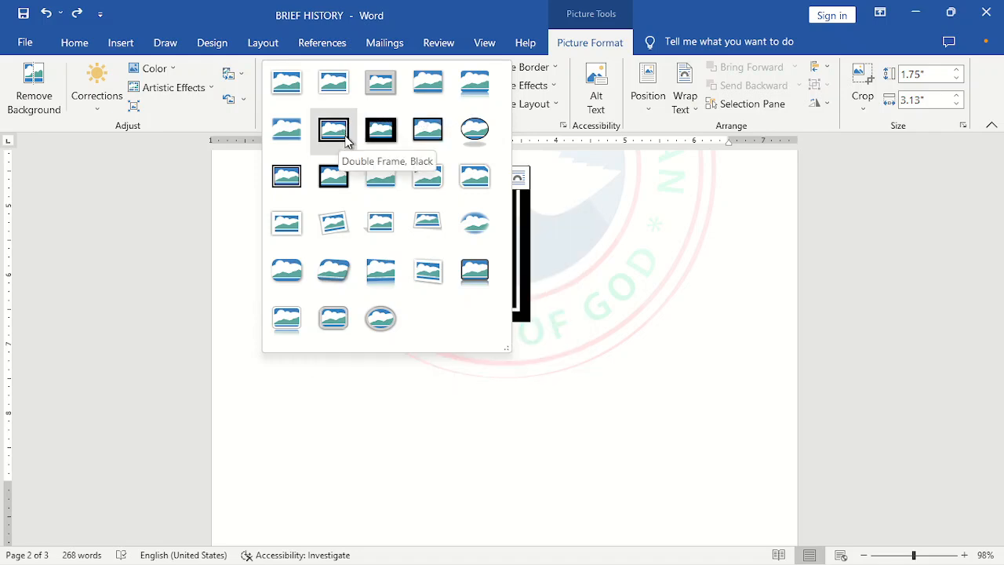
pyautogui.click(381, 129)
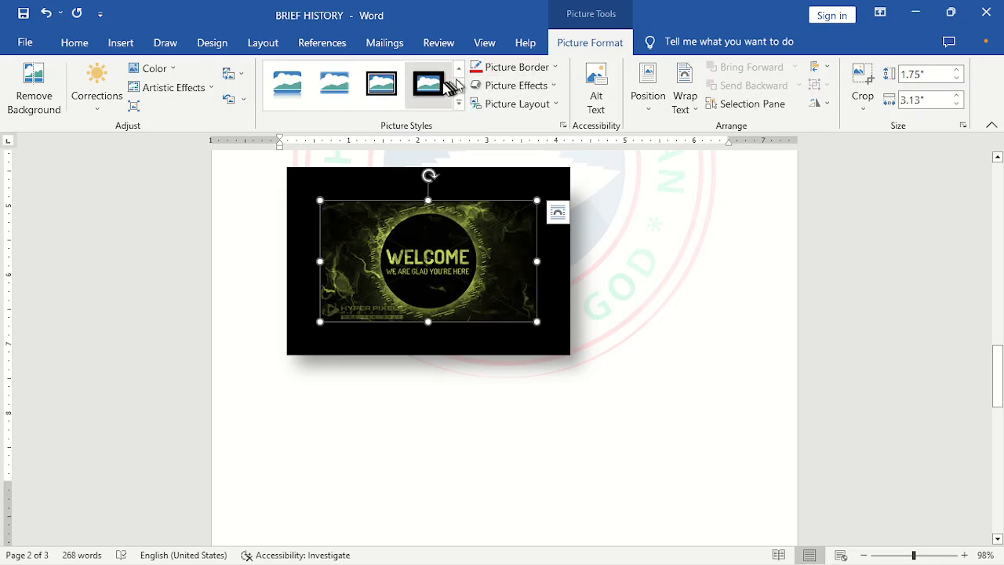
# - Colour the picture border dark red
pyautogui.click(546, 68)
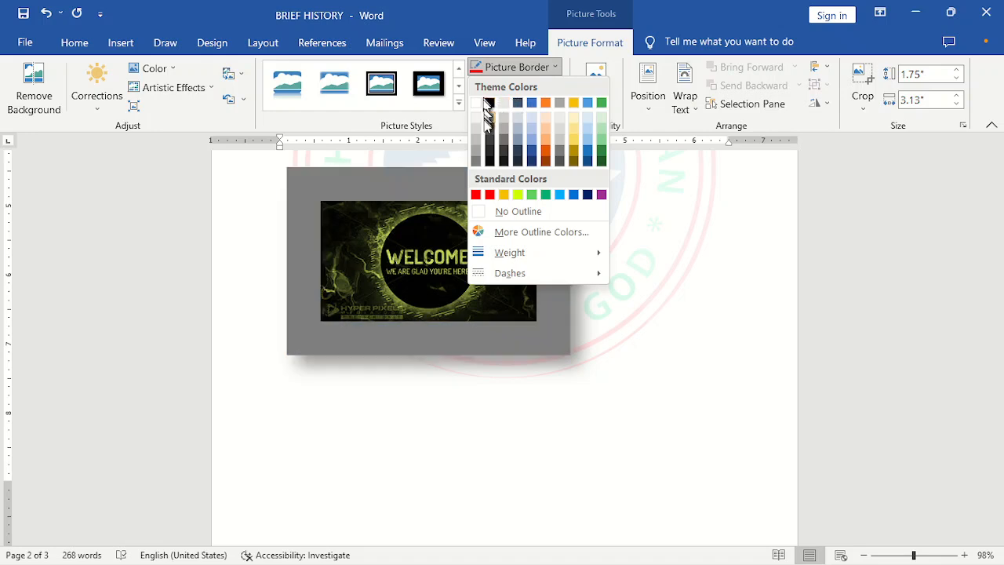
pyautogui.click(476, 195)
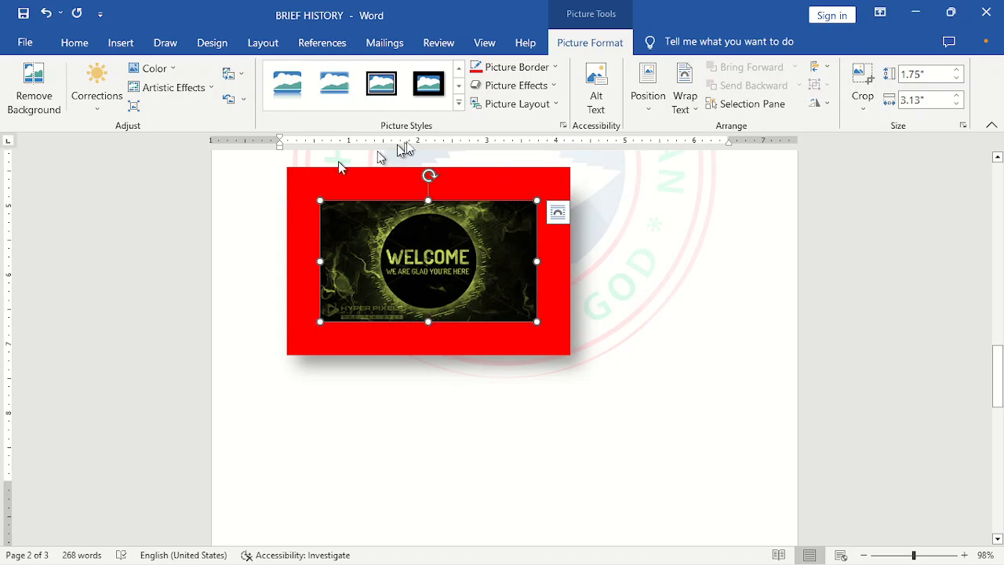
# - Apply a rounded-corner picture style from the full style gallery and colour its border dark red
pyautogui.click(458, 102)
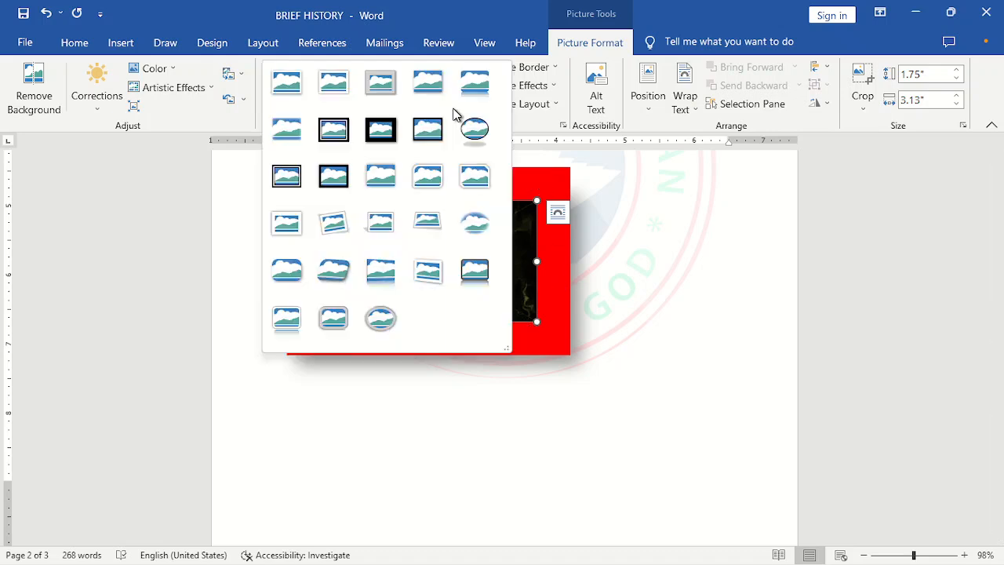
pyautogui.click(433, 179)
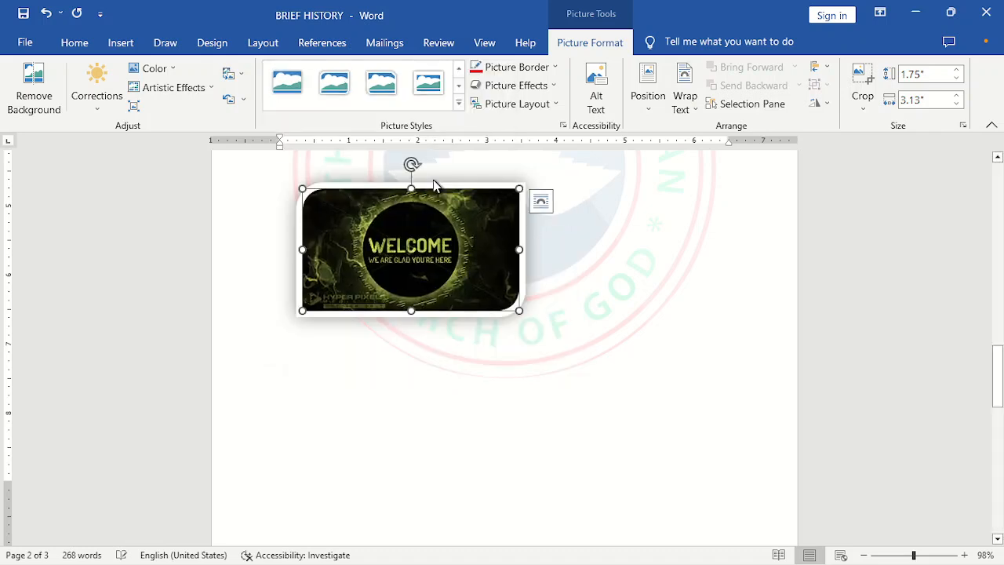
pyautogui.click(552, 67)
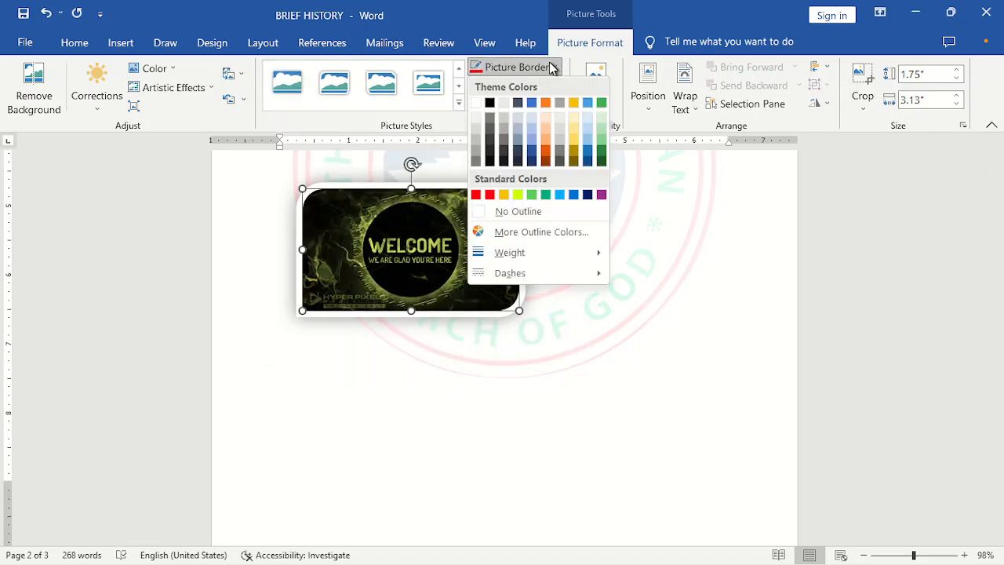
pyautogui.click(478, 195)
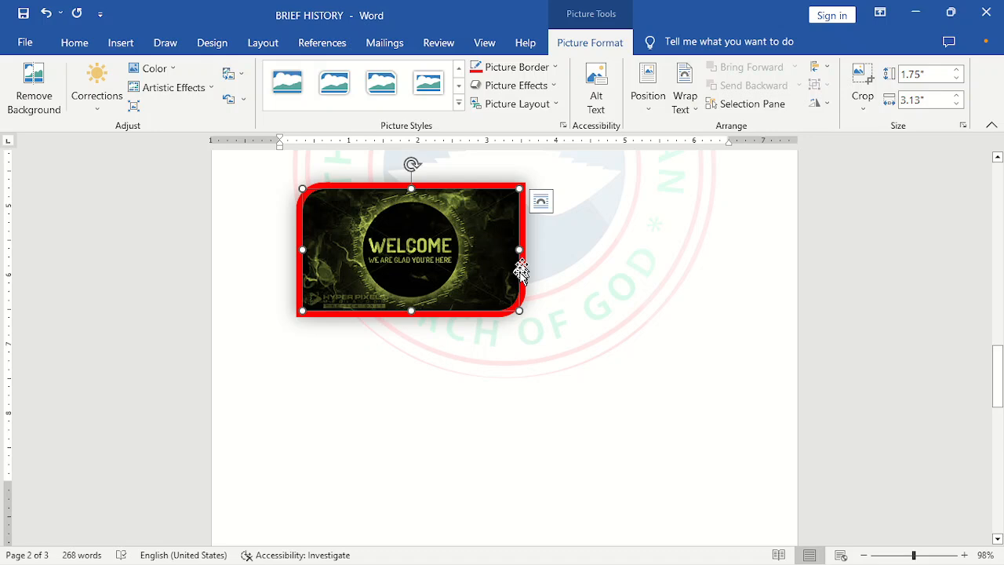
# - Apply the double black frame picture style to the picture and colour its border dark red
pyautogui.click(517, 330)
pyautogui.click(543, 329)
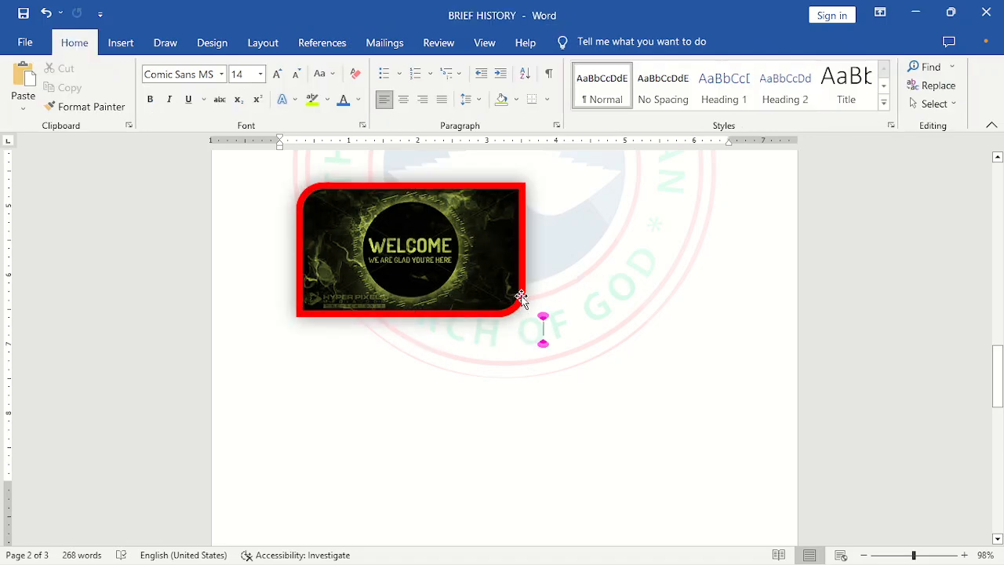
pyautogui.click(521, 298)
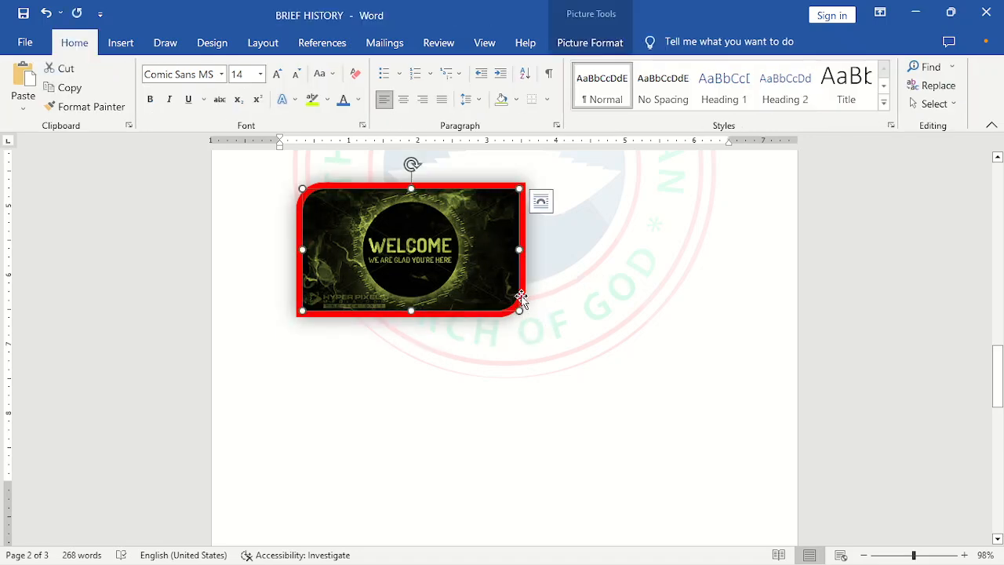
pyautogui.click(595, 50)
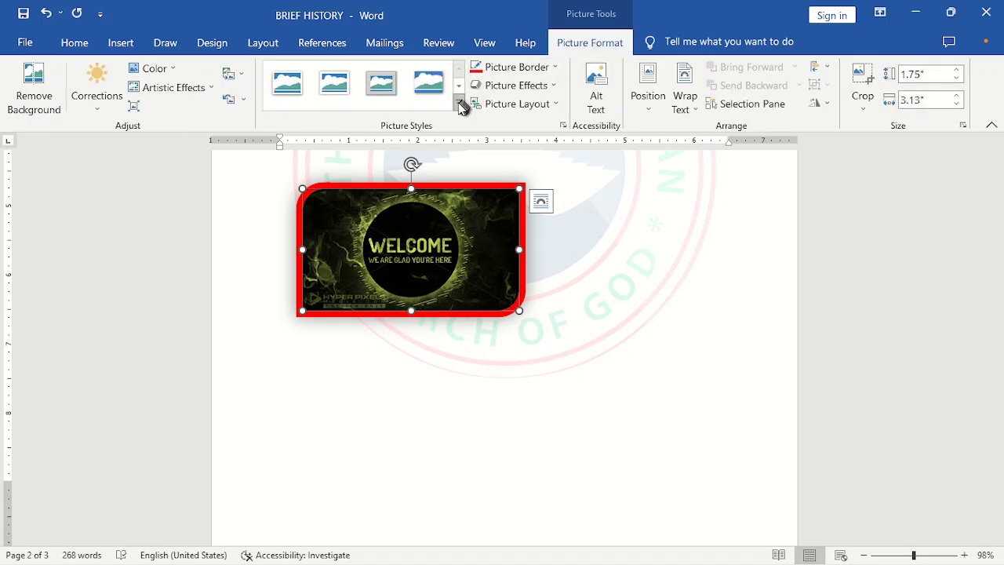
pyautogui.click(459, 104)
pyautogui.click(333, 128)
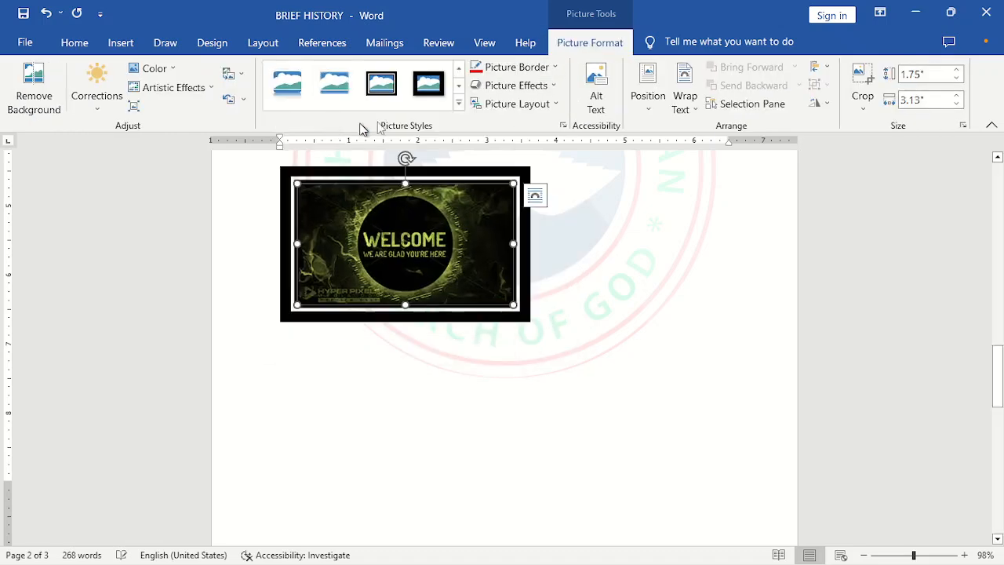
pyautogui.click(553, 66)
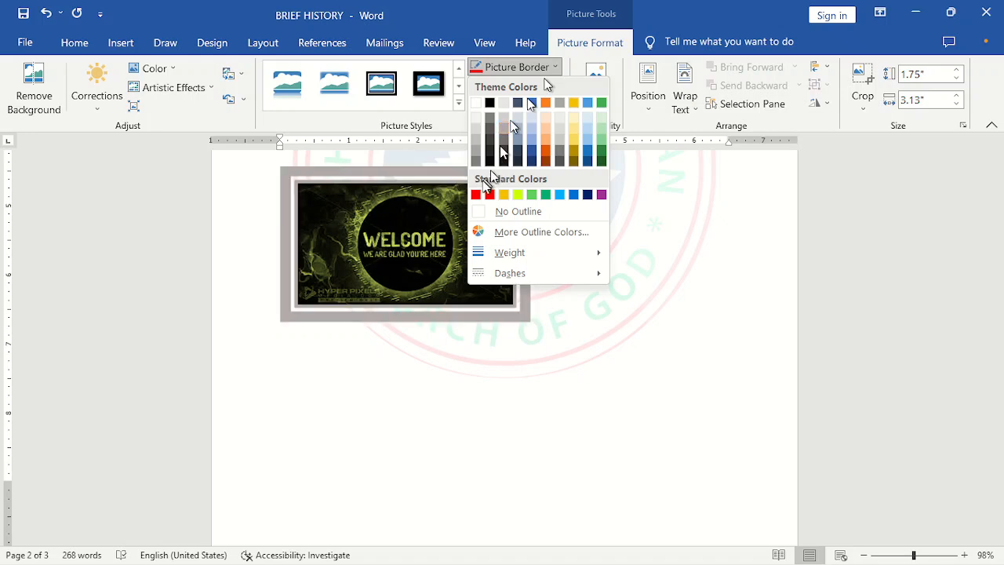
pyautogui.click(477, 194)
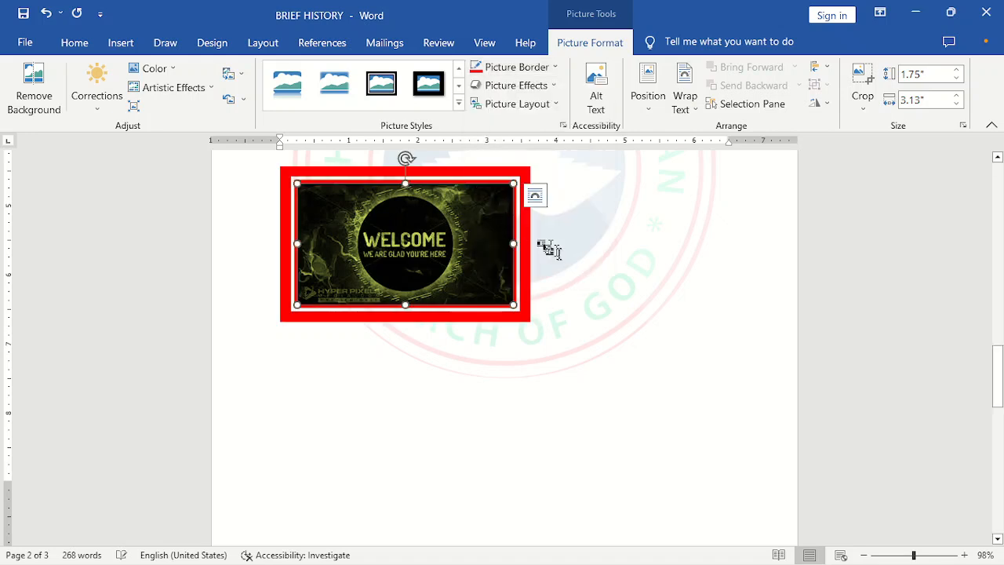
# - Change the picture border to a long-dash line and back to a solid line
pyautogui.click(529, 329)
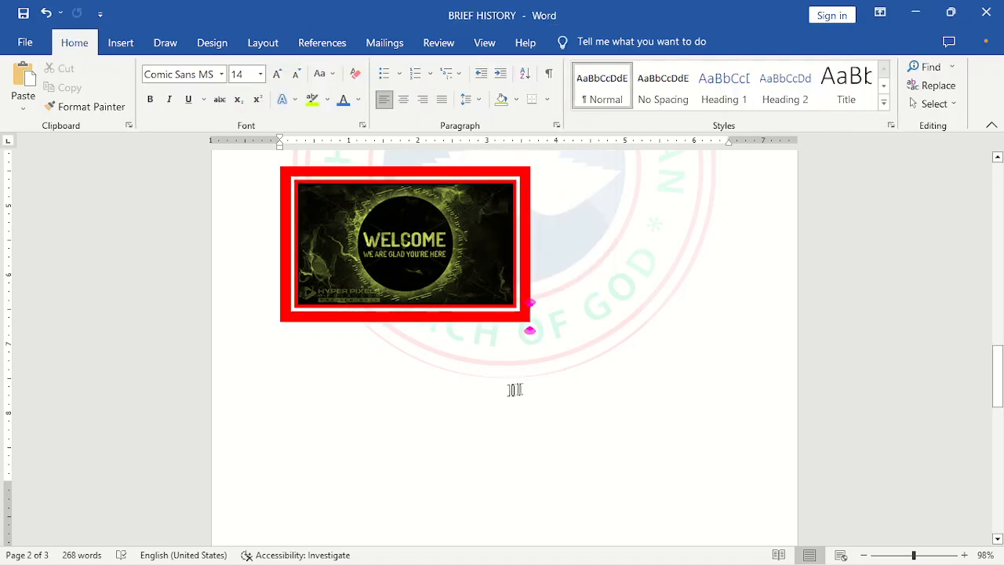
pyautogui.click(518, 308)
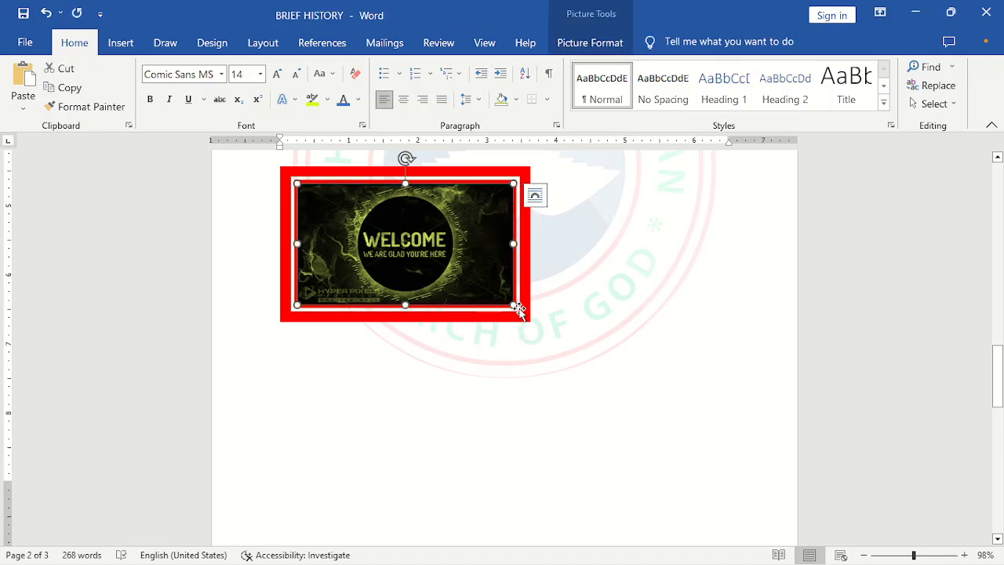
pyautogui.click(588, 45)
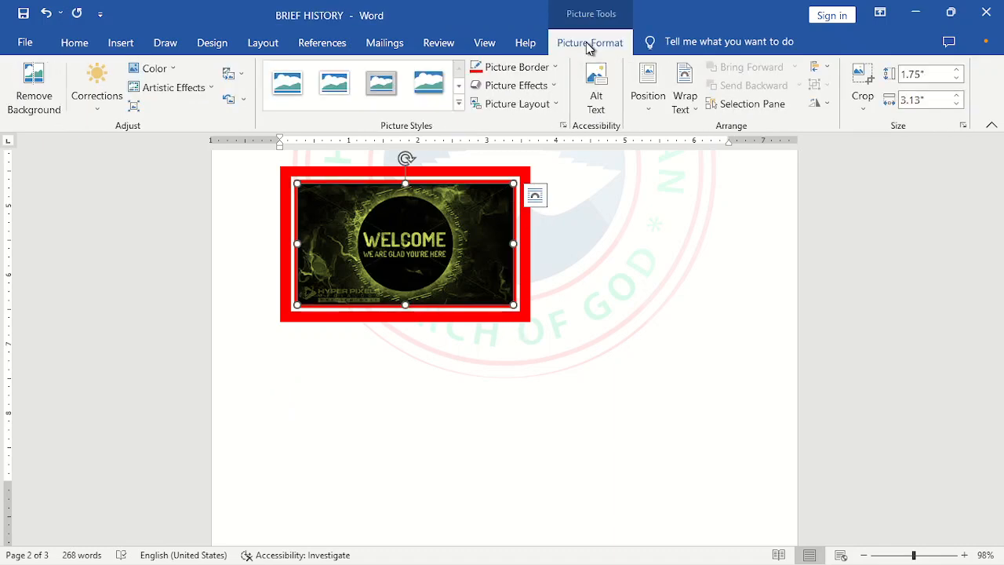
pyautogui.click(548, 69)
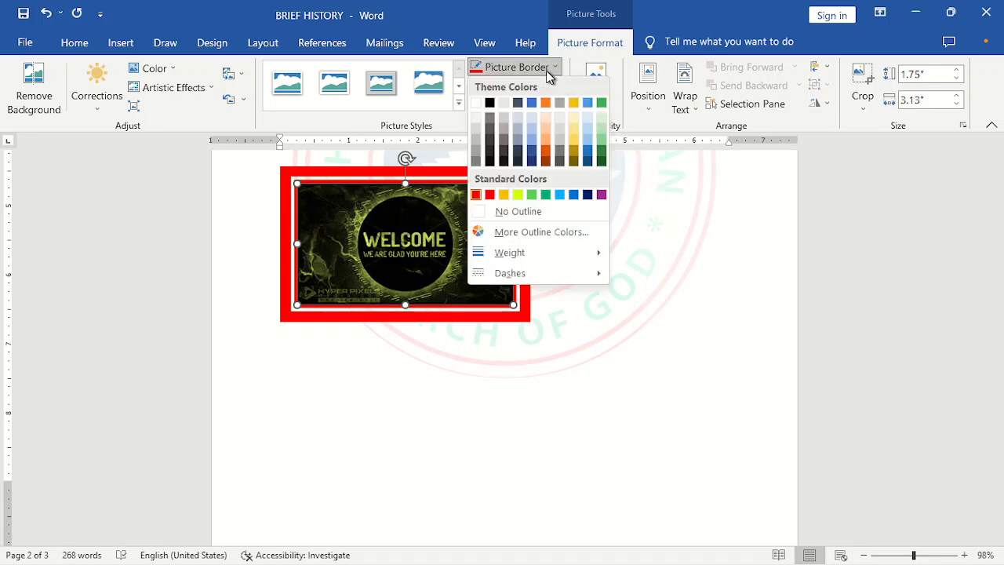
pyautogui.moveTo(506, 253)
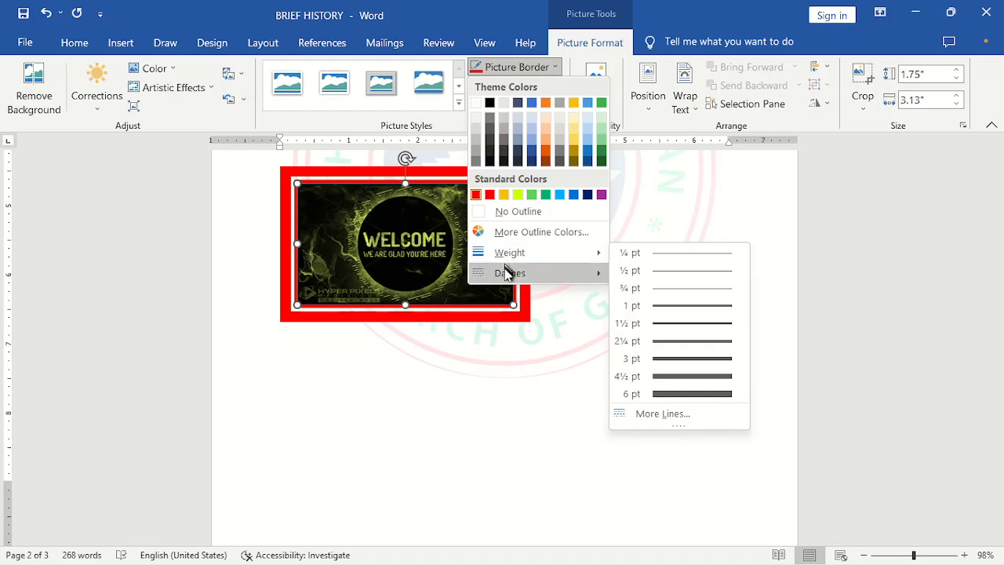
pyautogui.moveTo(509, 272)
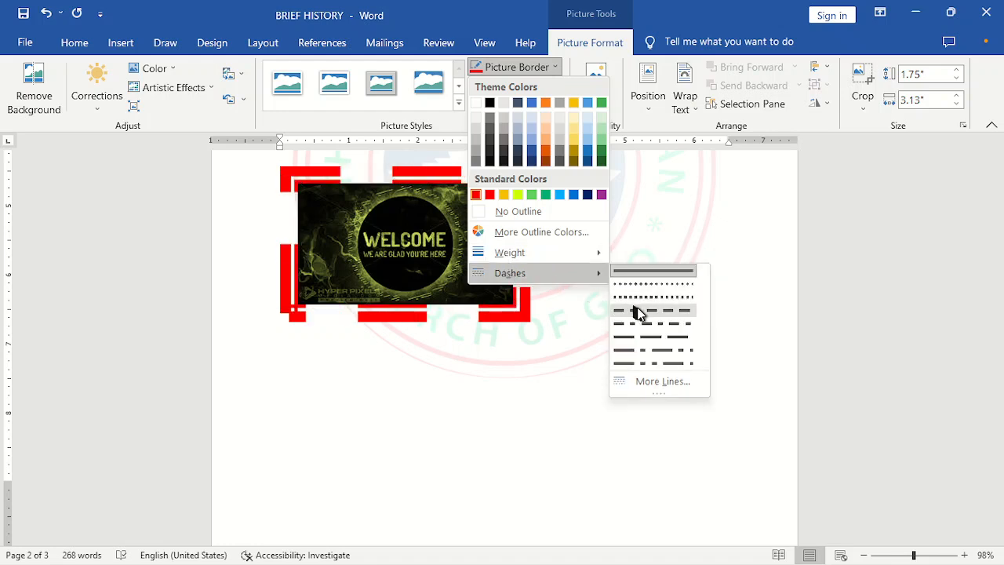
pyautogui.click(639, 311)
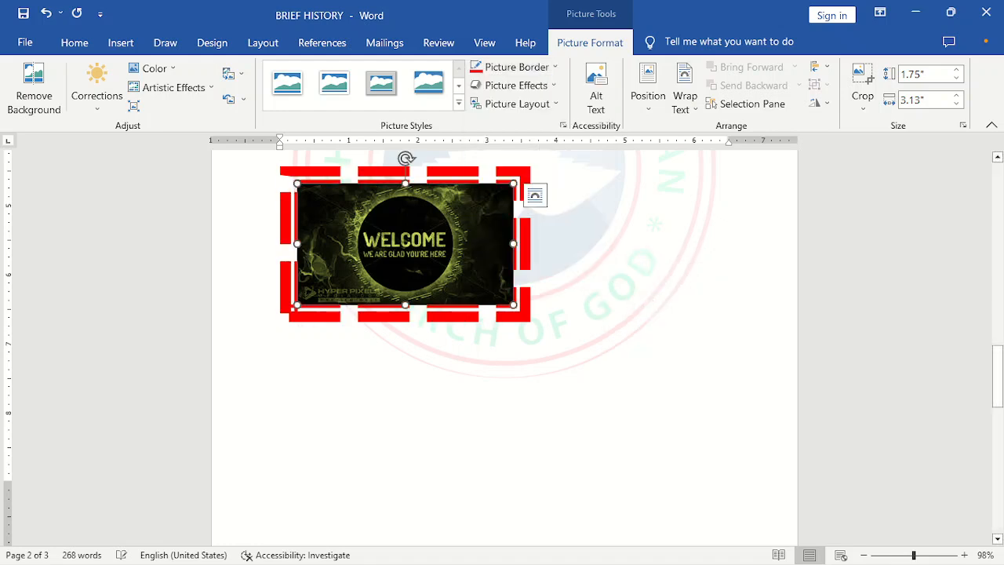
pyautogui.click(530, 329)
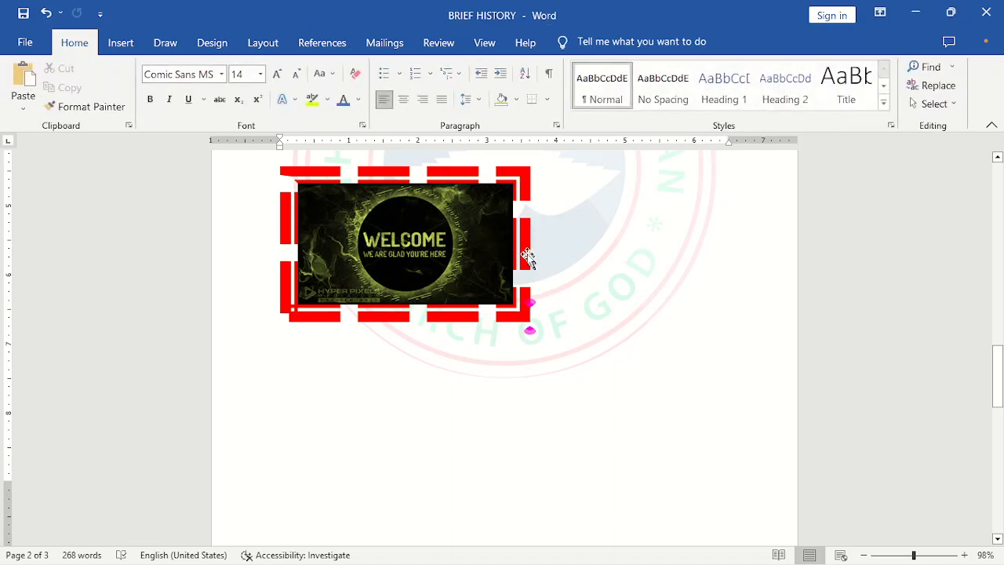
pyautogui.click(508, 248)
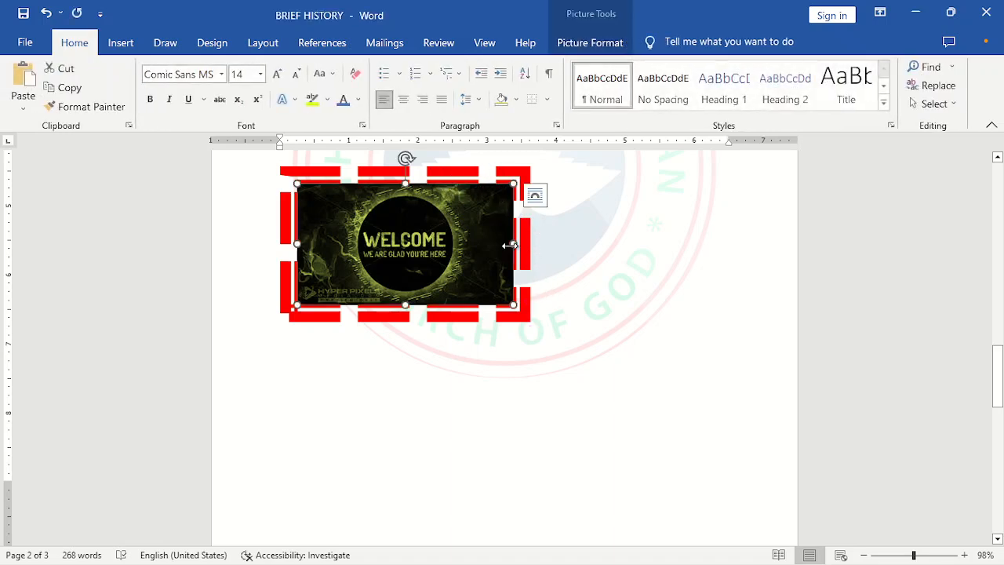
pyautogui.click(589, 42)
pyautogui.click(557, 67)
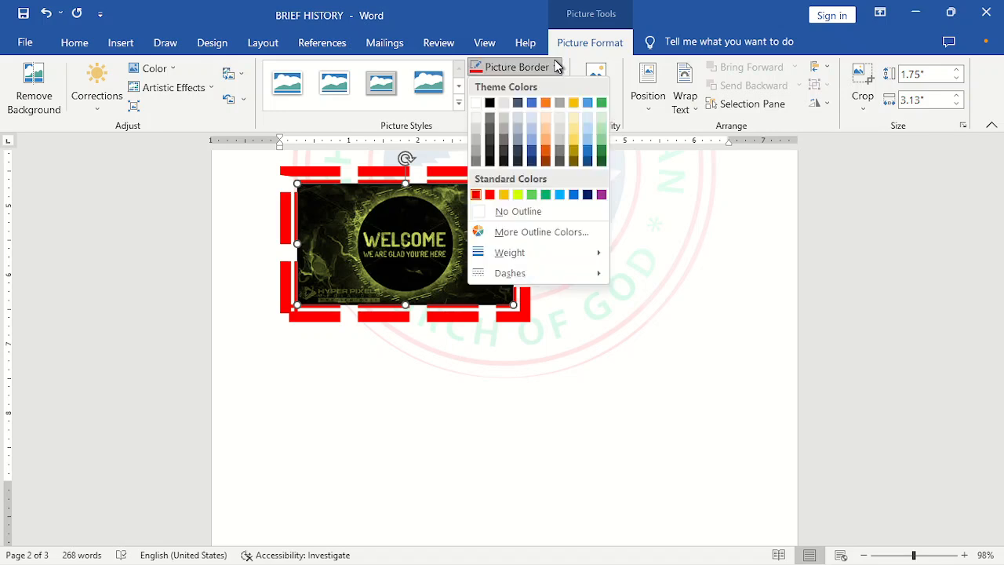
pyautogui.moveTo(514, 273)
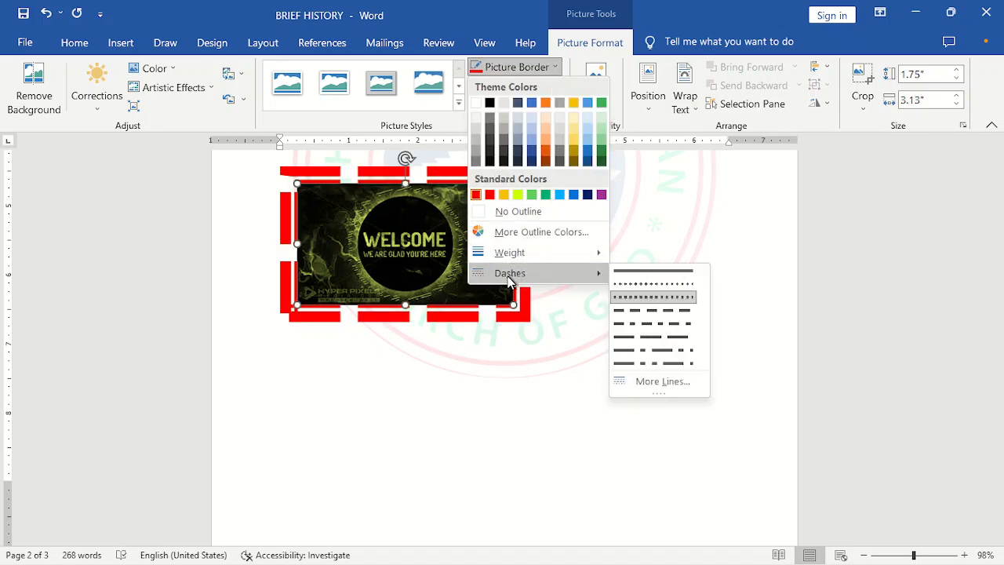
pyautogui.click(633, 273)
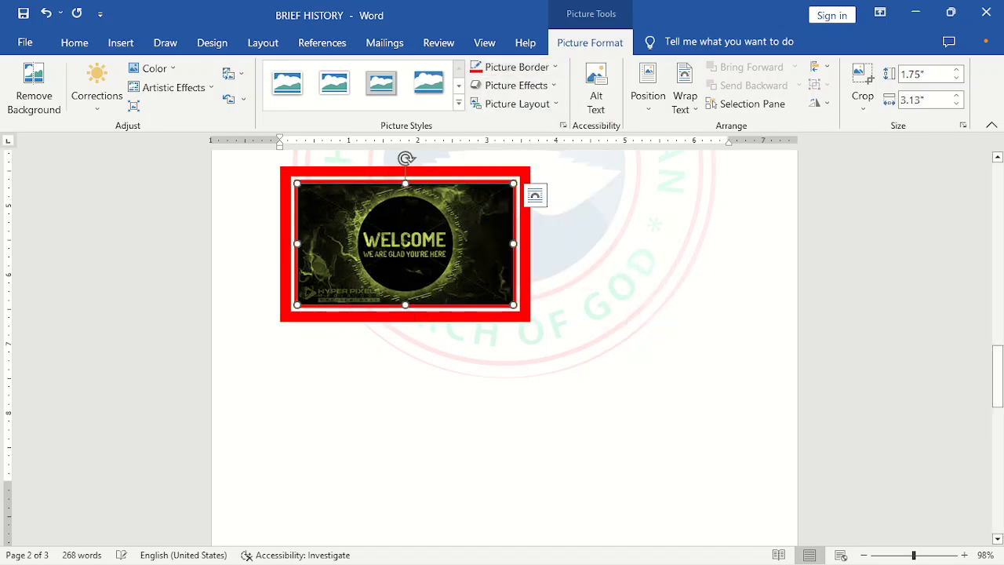
# - Apply a yellow glow variation to the picture and remove the glow again
pyautogui.click(553, 89)
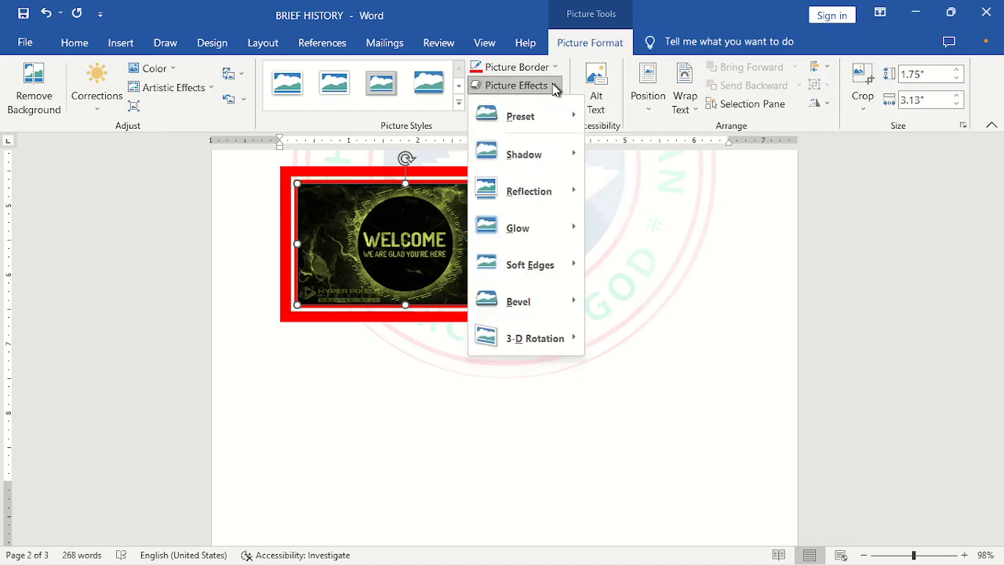
pyautogui.moveTo(532, 193)
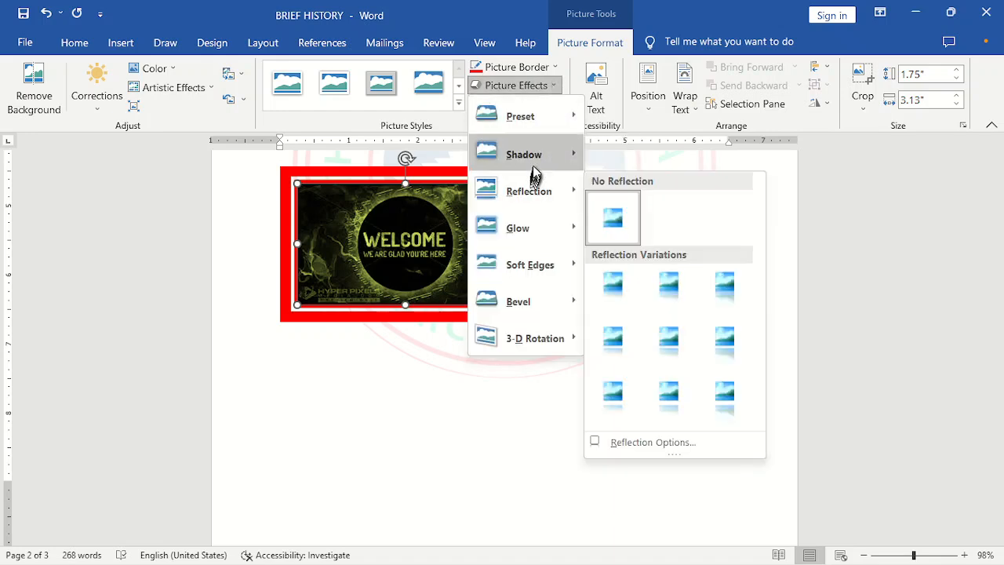
pyautogui.moveTo(538, 162)
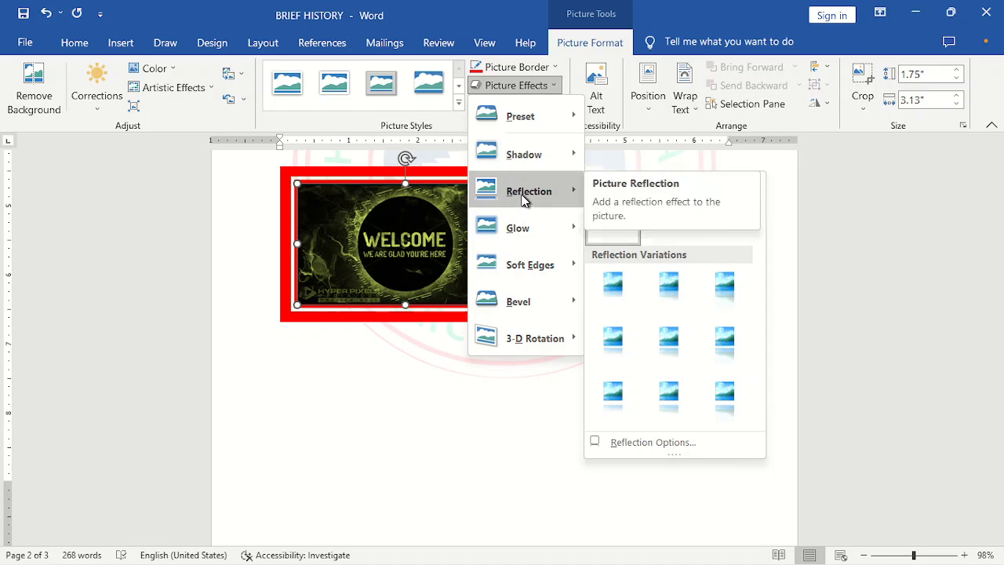
pyautogui.moveTo(523, 231)
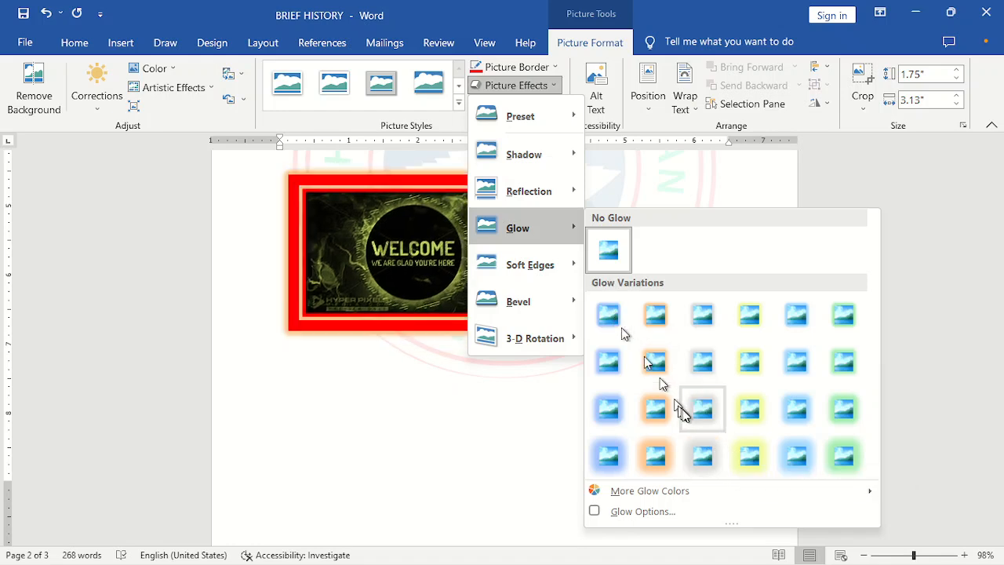
pyautogui.click(744, 459)
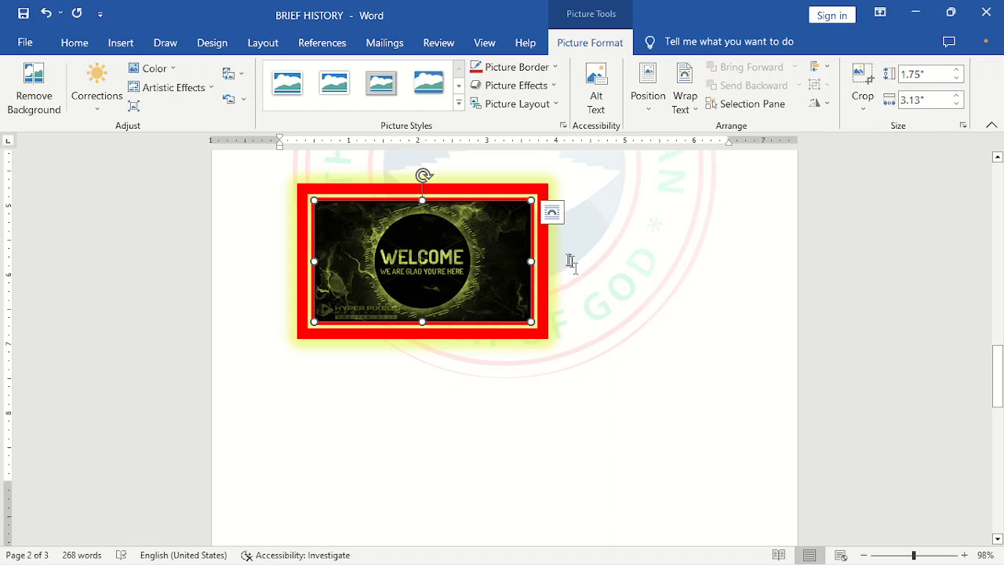
pyautogui.click(549, 86)
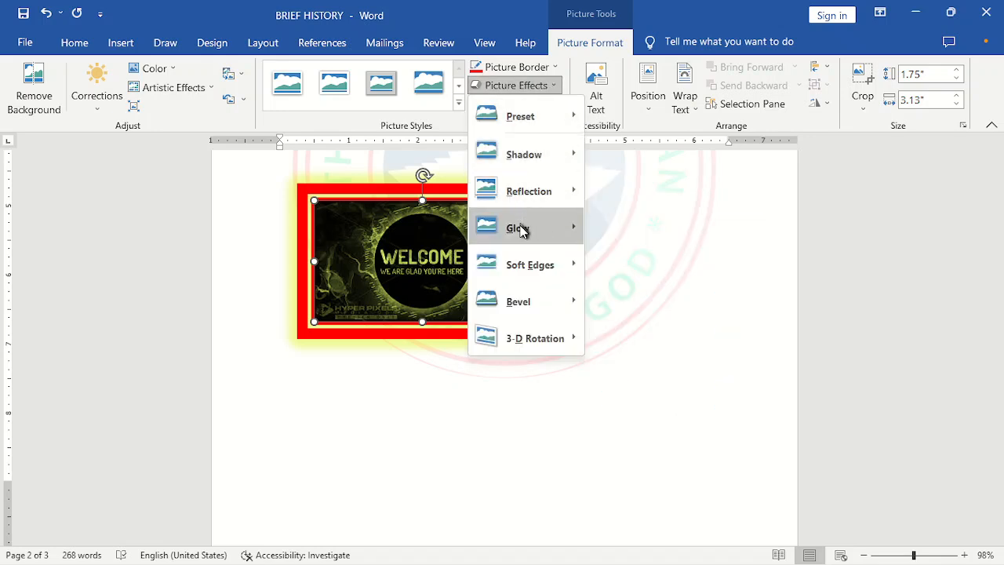
pyautogui.moveTo(562, 232)
pyautogui.click(606, 247)
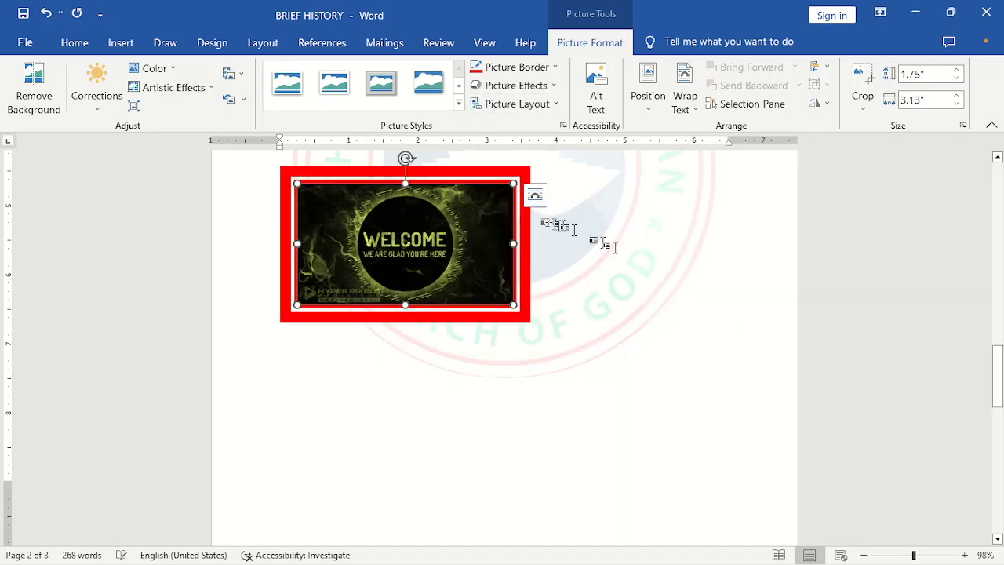
# - Add the second reflection variation in the first row to the picture
pyautogui.click(553, 86)
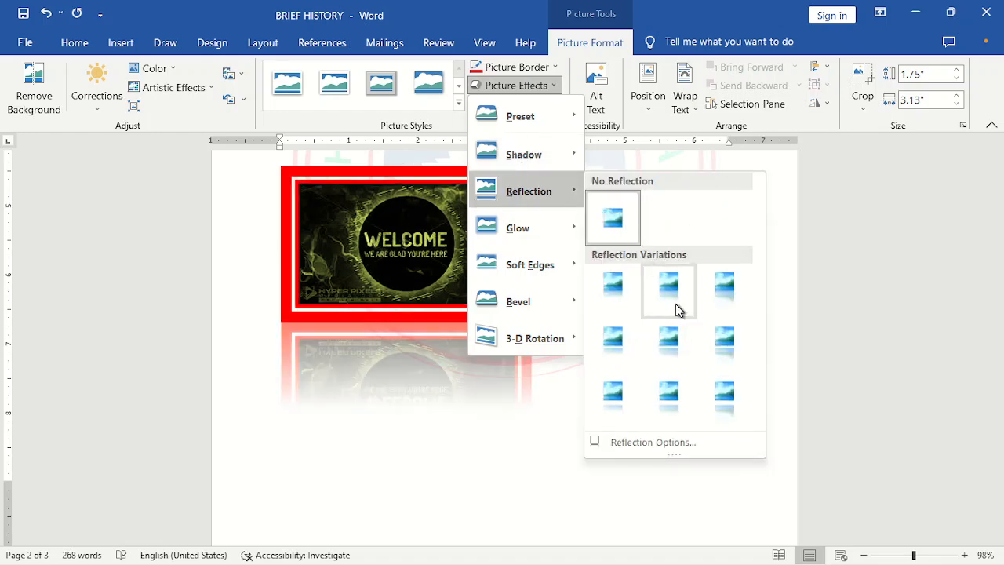
pyautogui.click(671, 310)
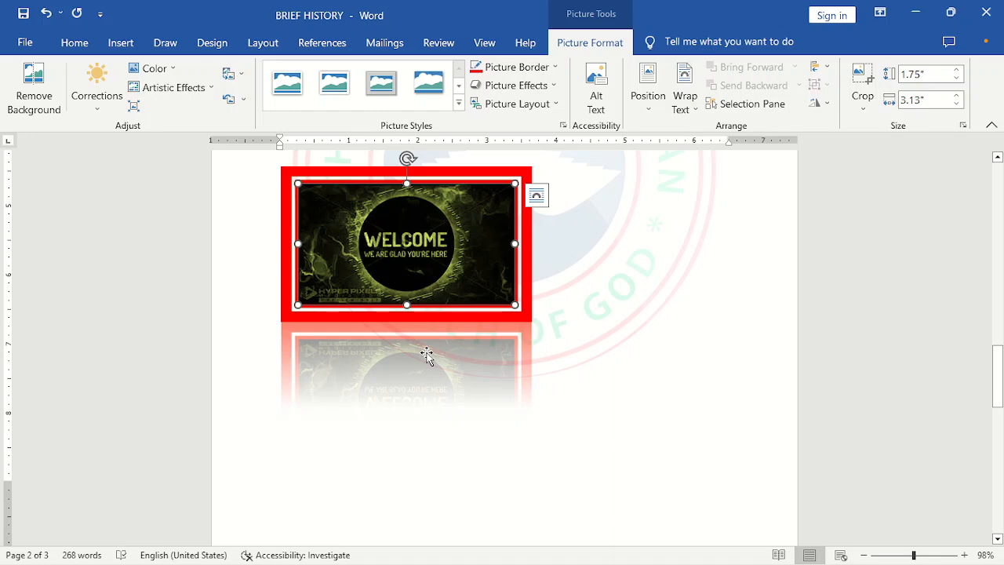
# - Remove the reflection effect from the picture
pyautogui.click(552, 86)
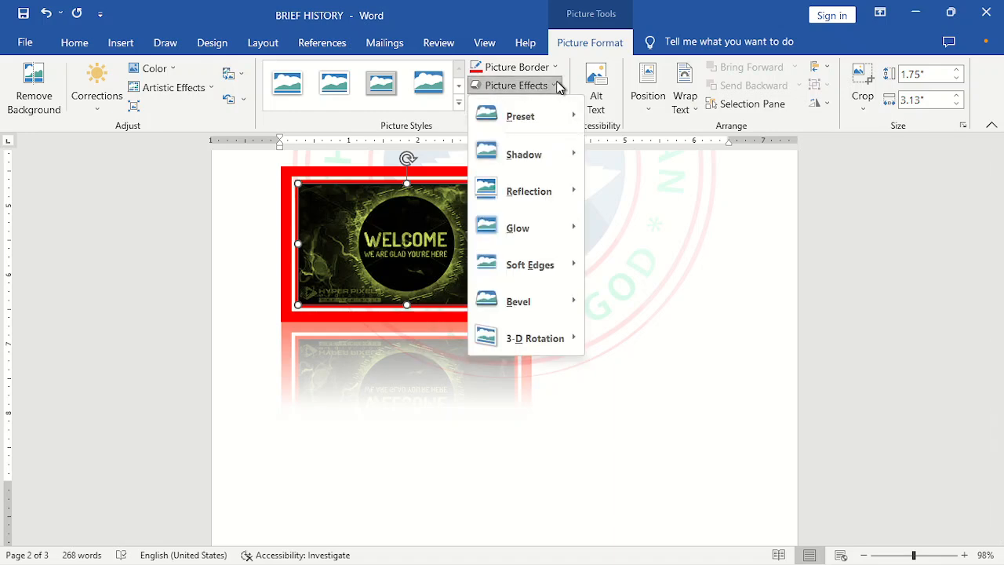
pyautogui.moveTo(548, 185)
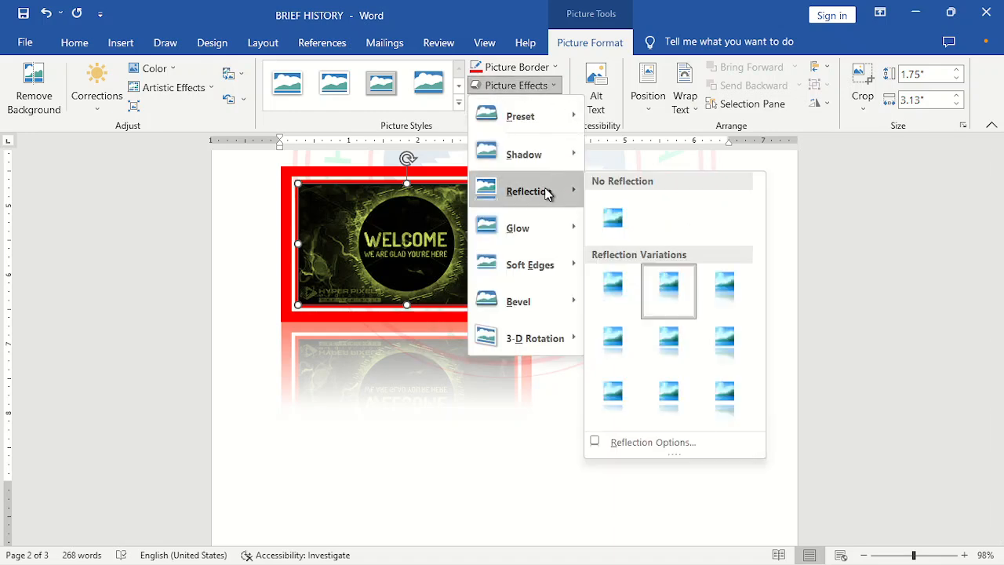
pyautogui.click(618, 219)
# - Apply an outer shadow variation to the picture and open the shadow options
pyautogui.click(546, 84)
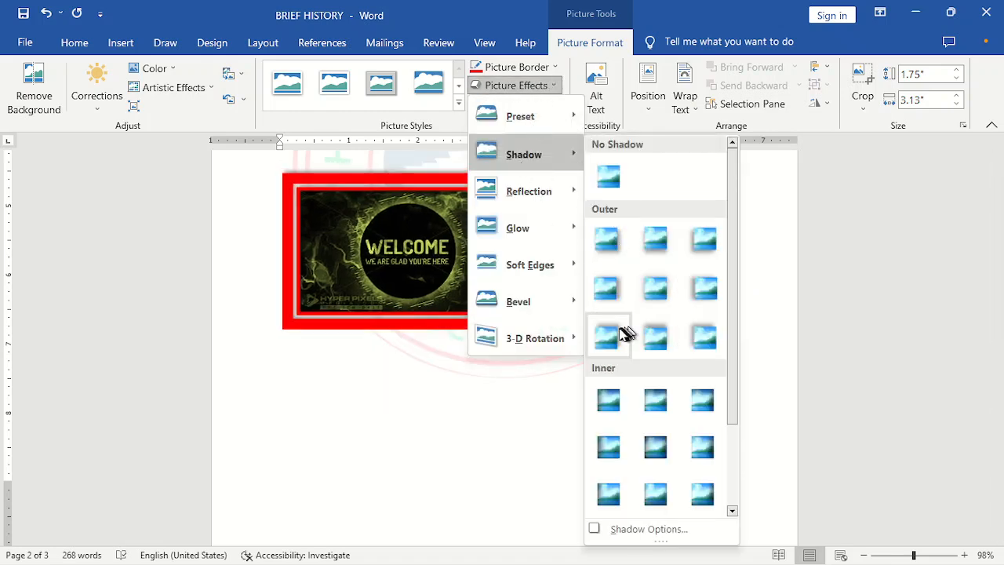
pyautogui.click(609, 335)
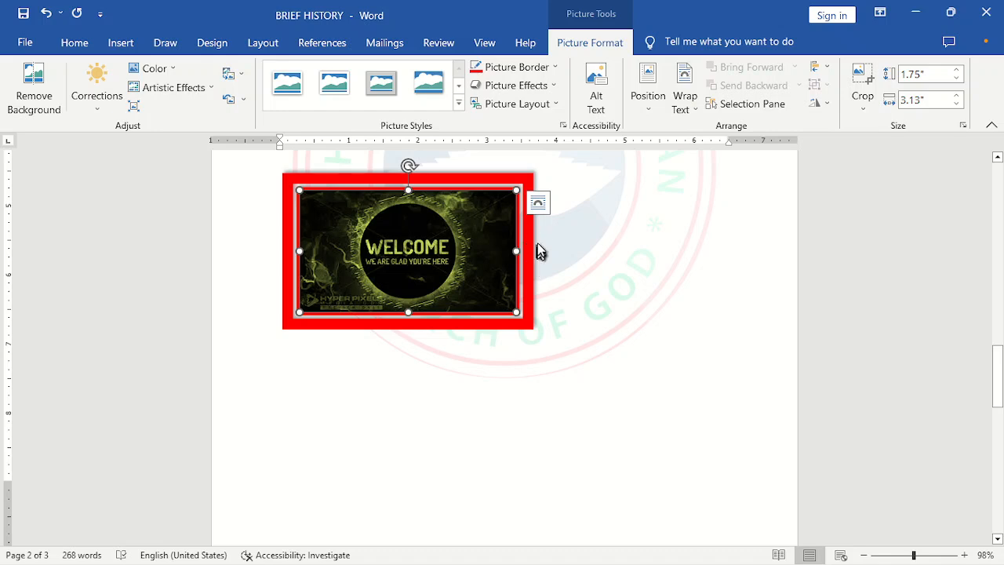
pyautogui.click(555, 86)
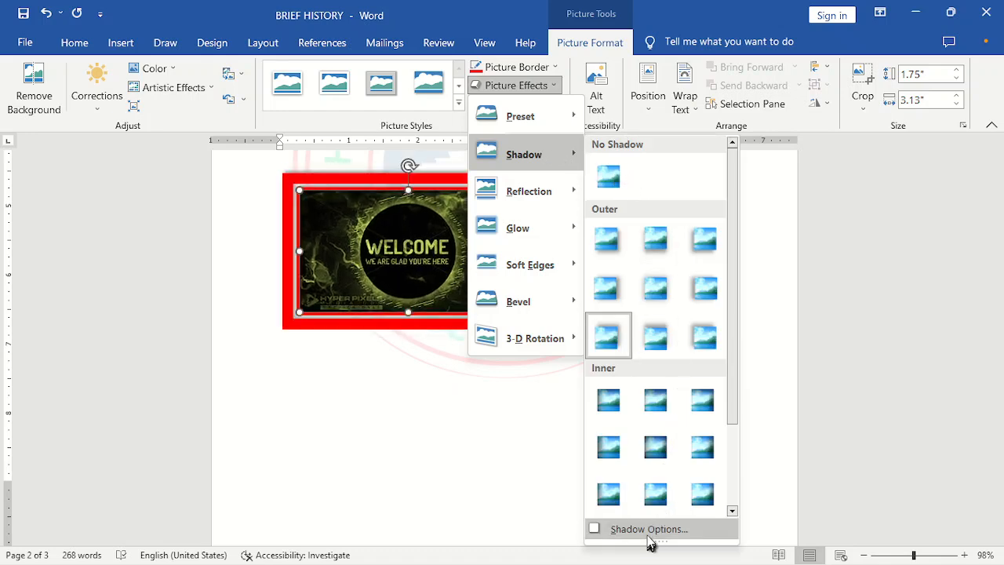
pyautogui.moveTo(560, 205)
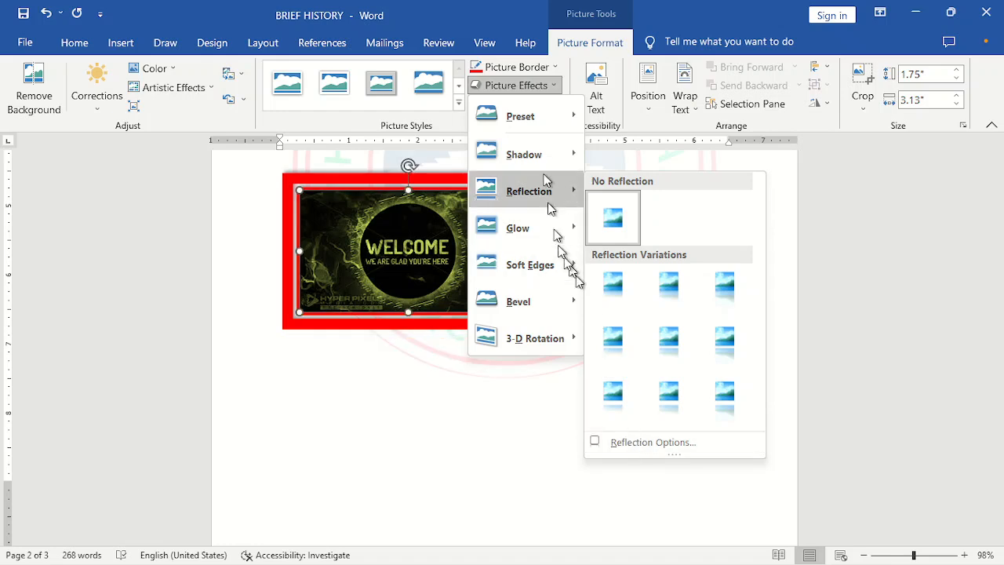
pyautogui.moveTo(538, 233)
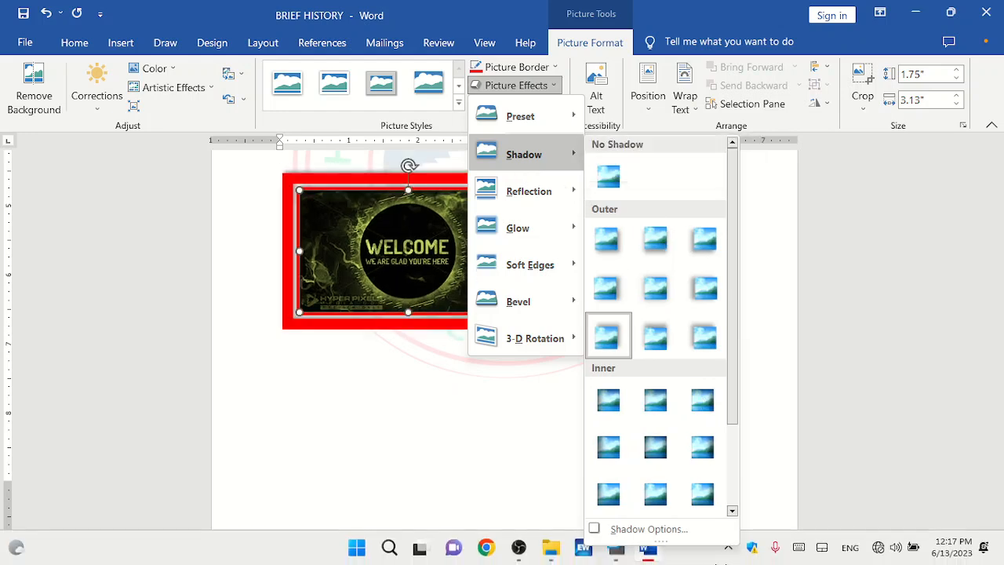
pyautogui.click(641, 531)
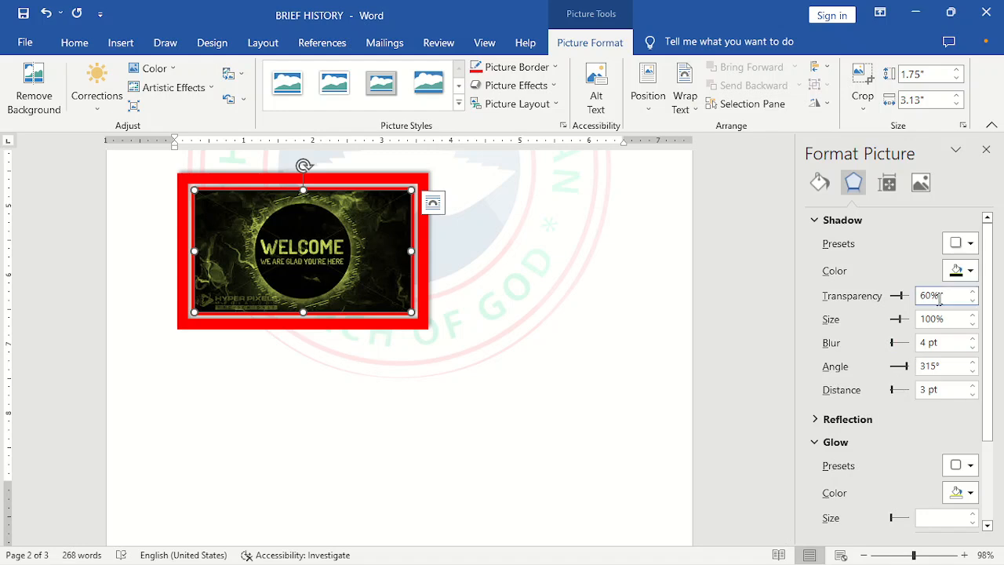
# - Set the shadow colour to Green, Accent 6 and increase the shadow size to 113%
pyautogui.click(964, 276)
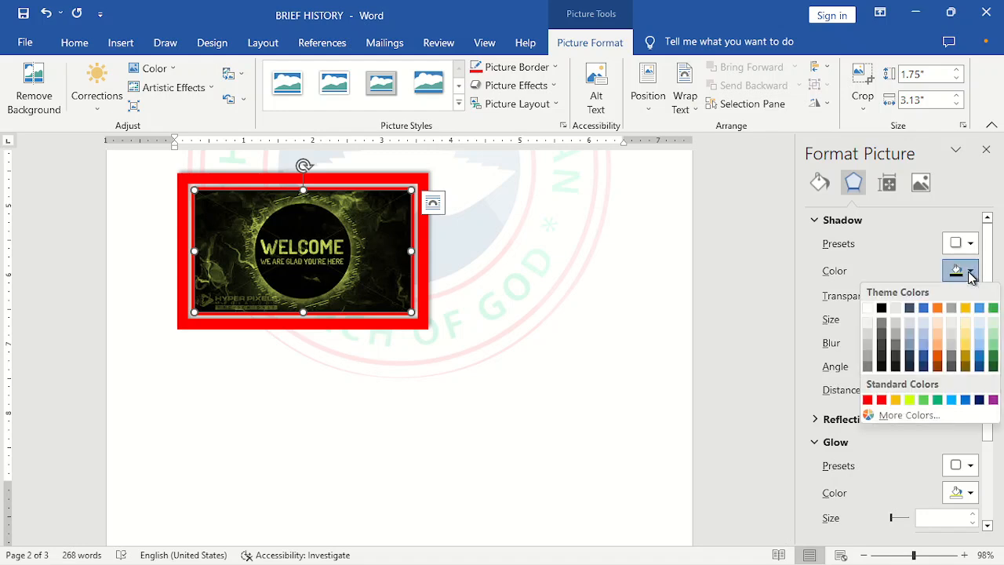
pyautogui.click(993, 307)
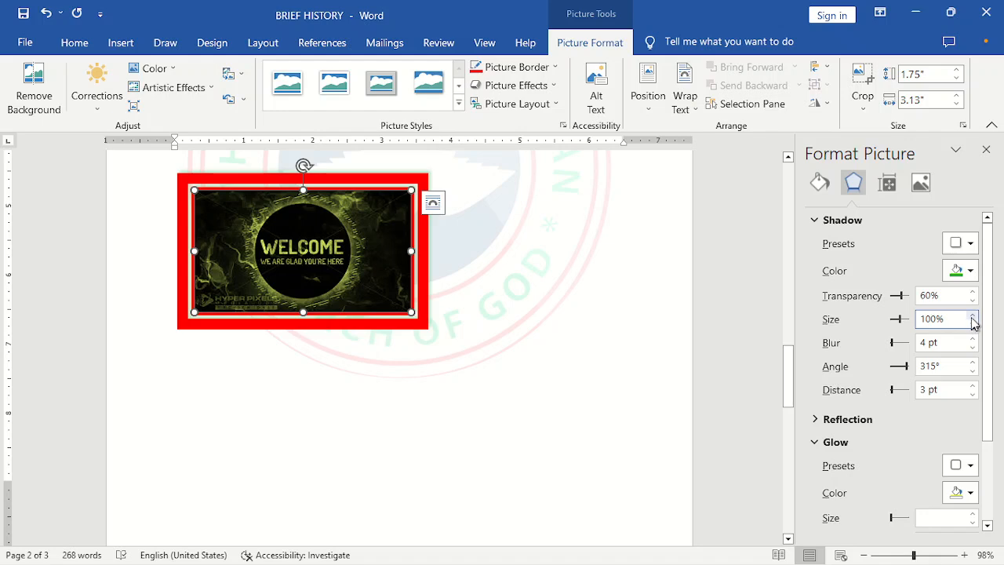
pyautogui.click(973, 315)
pyautogui.click(973, 315)
pyautogui.click(972, 315)
pyautogui.click(973, 315)
pyautogui.click(973, 316)
pyautogui.click(973, 315)
pyautogui.click(973, 315)
pyautogui.click(973, 315)
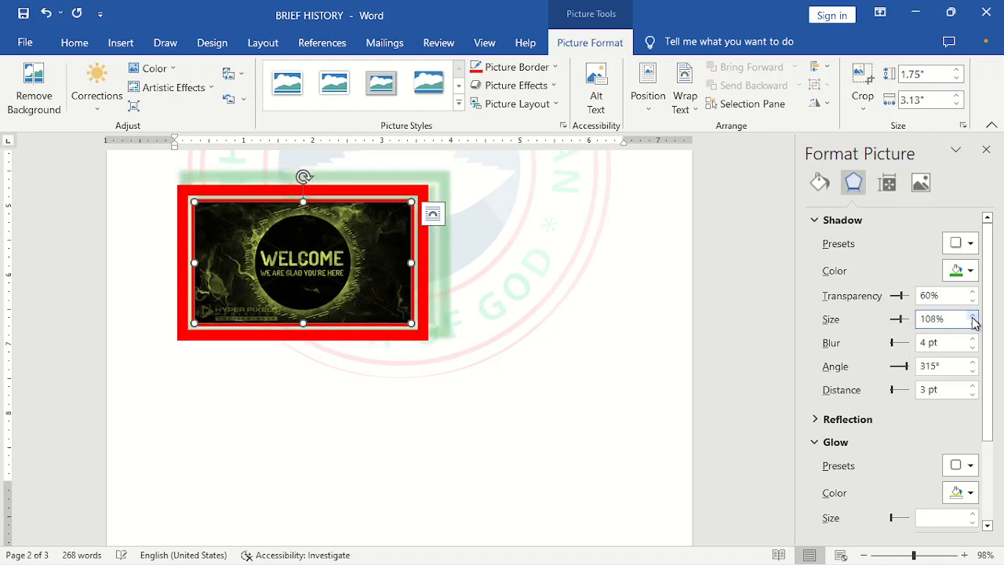
pyautogui.click(973, 315)
pyautogui.click(973, 316)
pyautogui.click(973, 316)
pyautogui.click(972, 315)
pyautogui.click(972, 315)
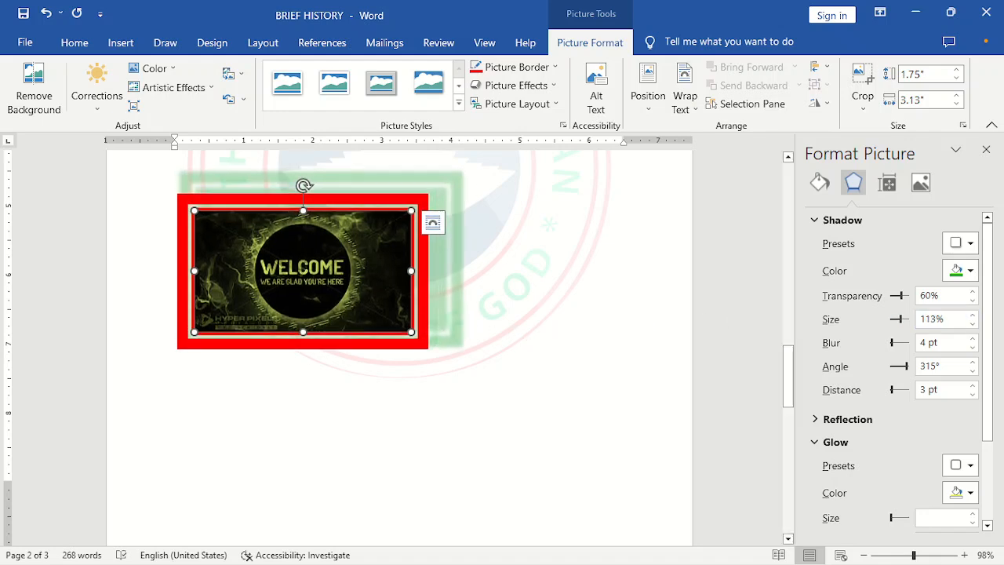
# - Apply the Offset: Center shadow preset and increase the shadow size to 121%
pyautogui.click(971, 244)
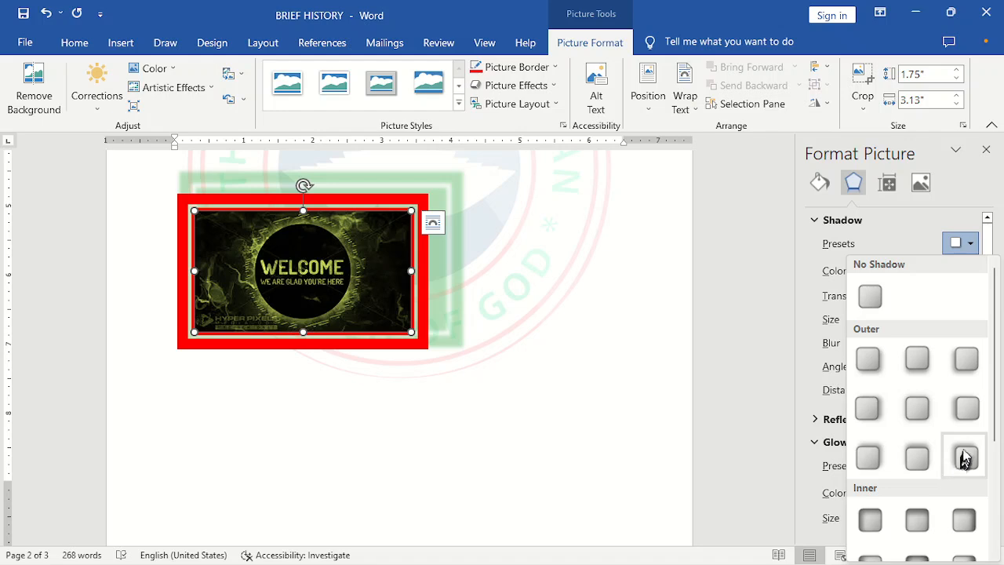
pyautogui.click(917, 409)
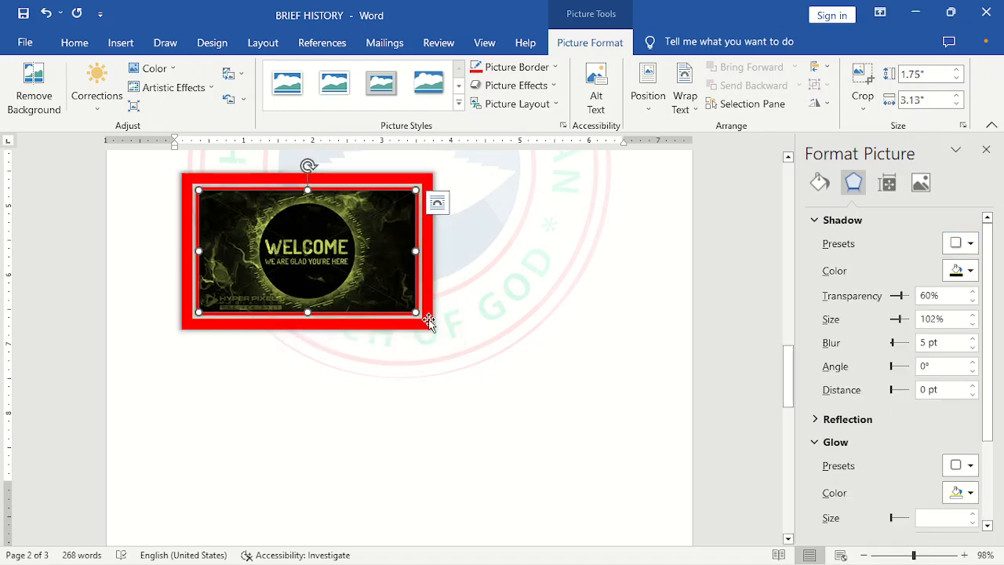
pyautogui.click(973, 315)
pyautogui.click(973, 315)
pyautogui.click(973, 315)
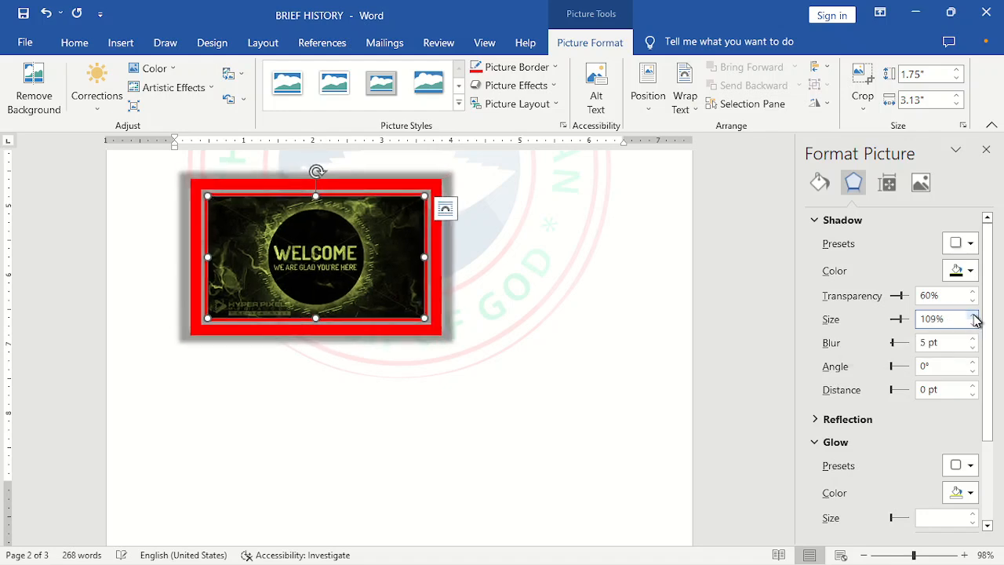
pyautogui.click(972, 314)
pyautogui.click(973, 315)
pyautogui.click(973, 315)
pyautogui.click(973, 314)
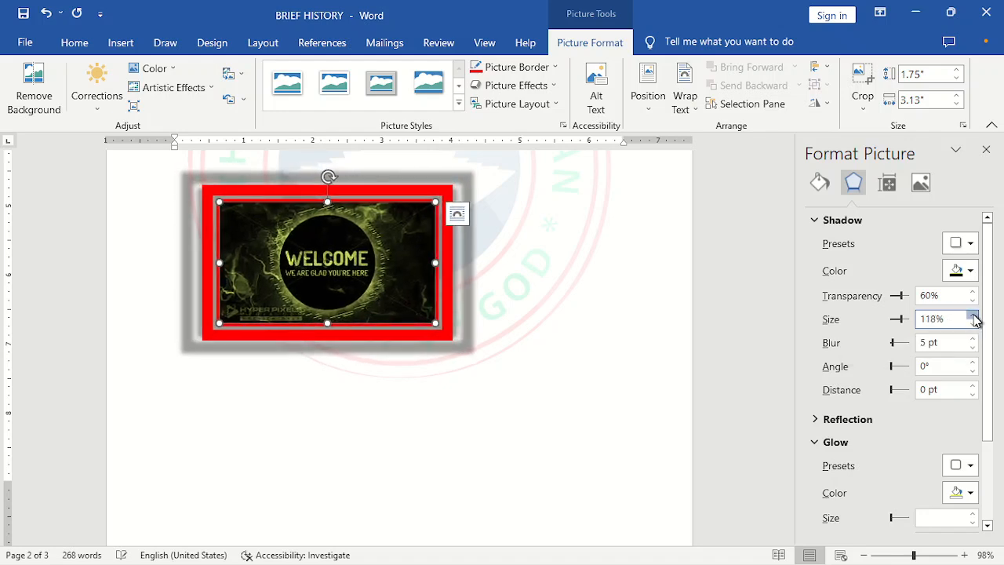
pyautogui.click(973, 315)
pyautogui.click(973, 314)
pyautogui.click(973, 315)
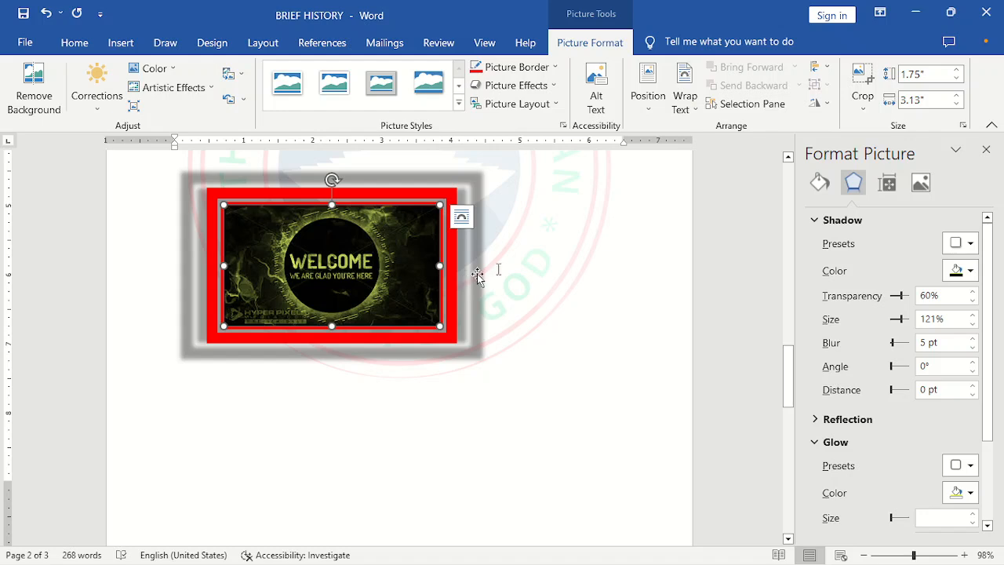
# - Set the shadow colour to Green, Accent 6 and close the formatting pane
pyautogui.click(971, 271)
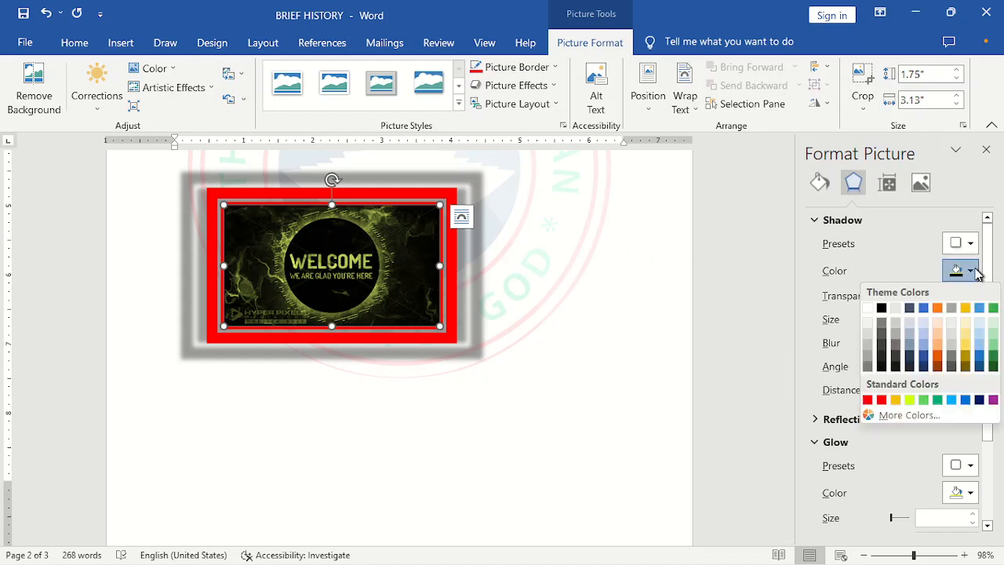
pyautogui.click(993, 308)
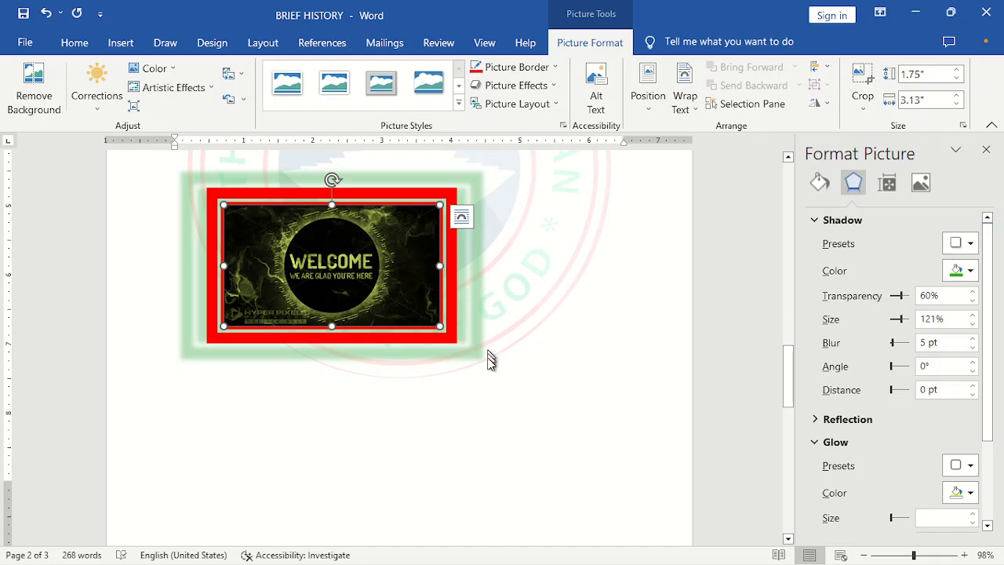
pyautogui.click(174, 370)
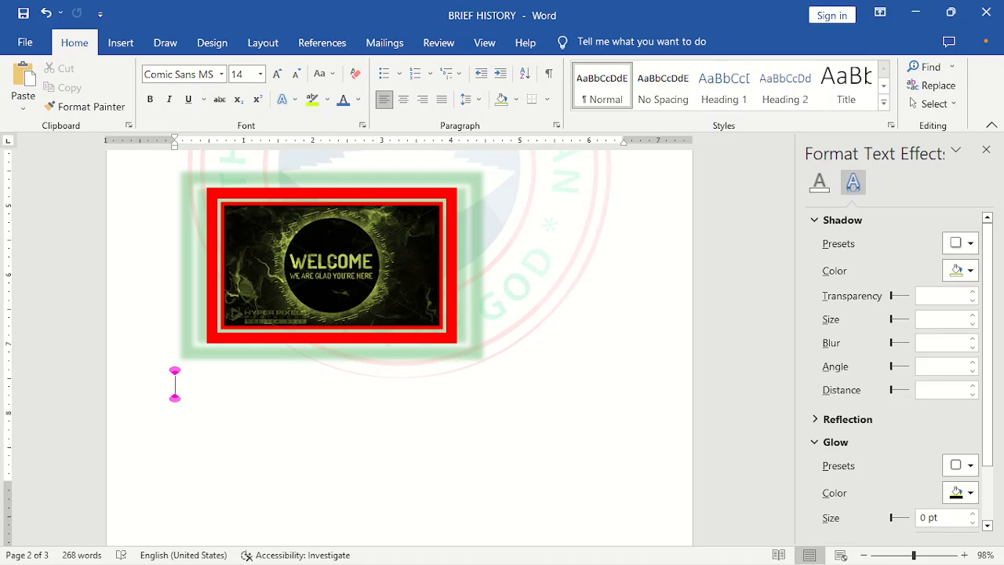
pyautogui.click(986, 149)
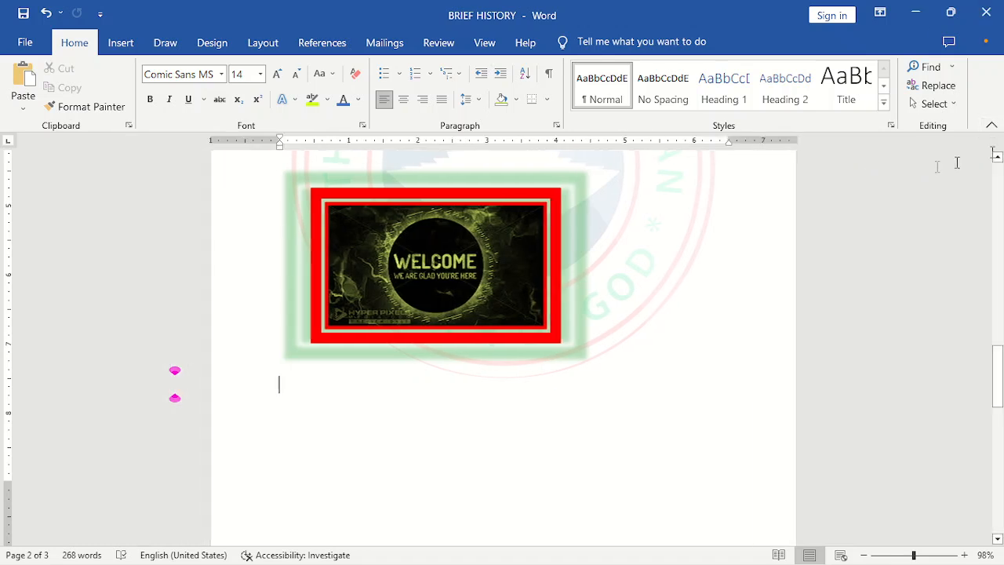
# - Open the Alt Text pane for the picture and close it again
pyautogui.click(535, 200)
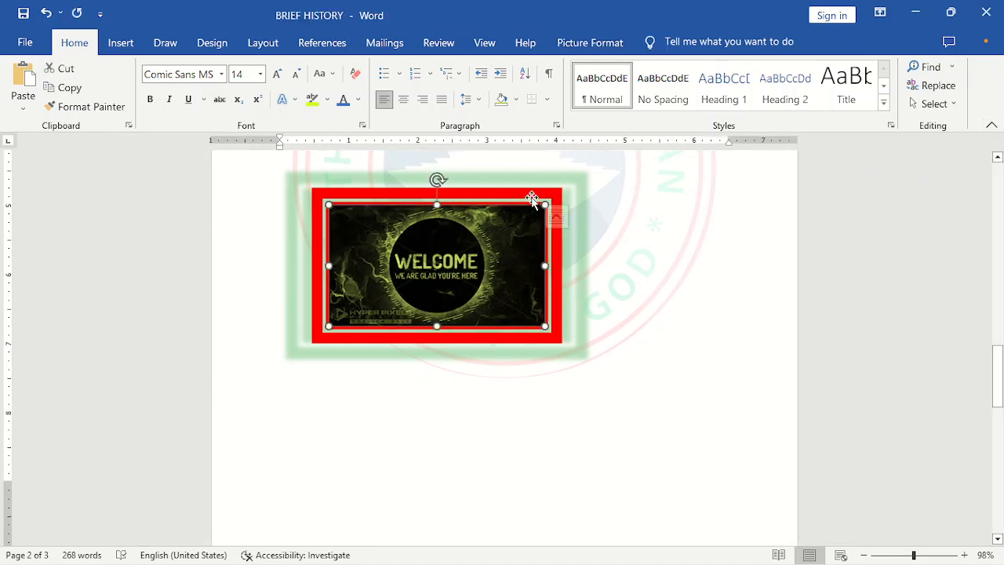
pyautogui.click(604, 41)
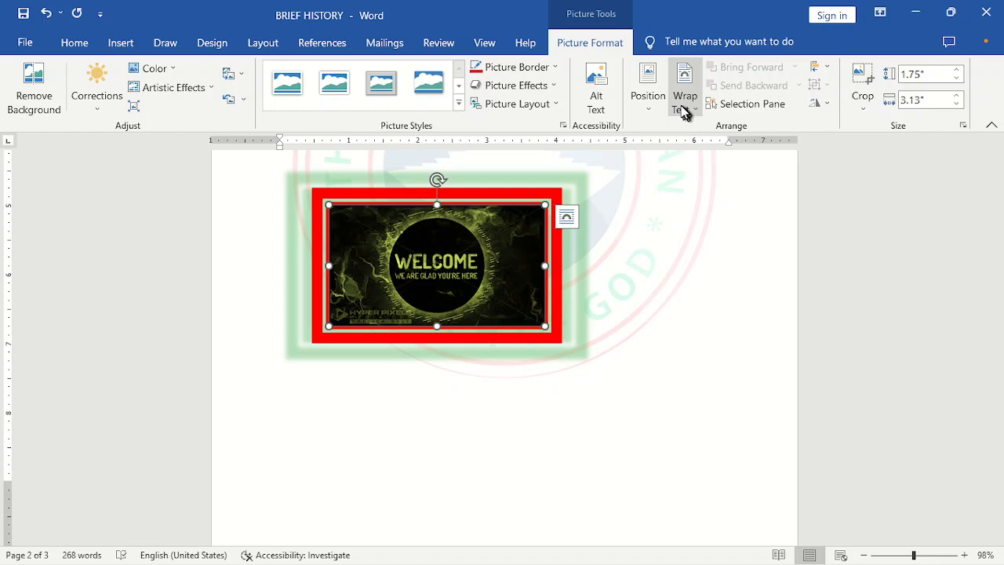
pyautogui.click(606, 96)
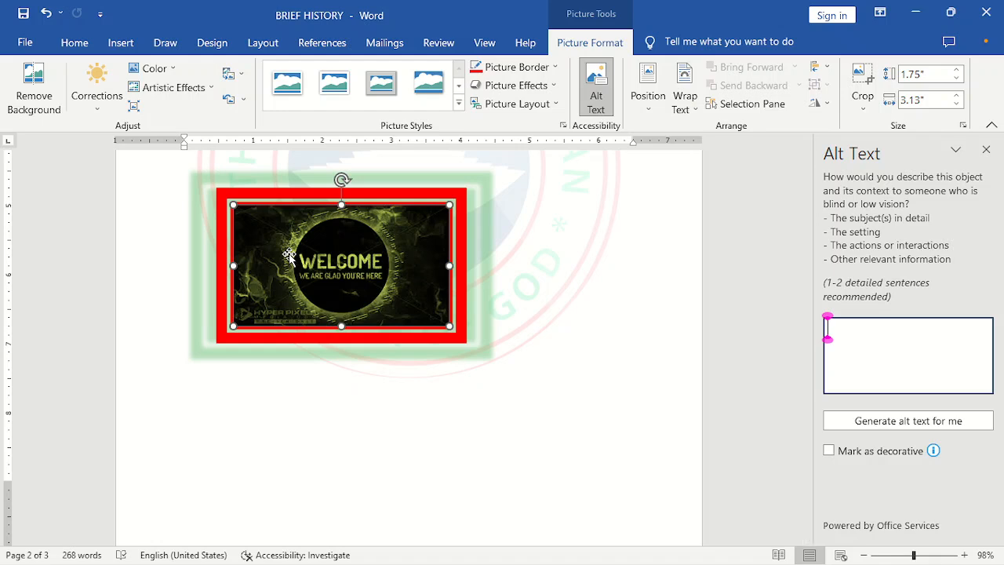
pyautogui.click(986, 151)
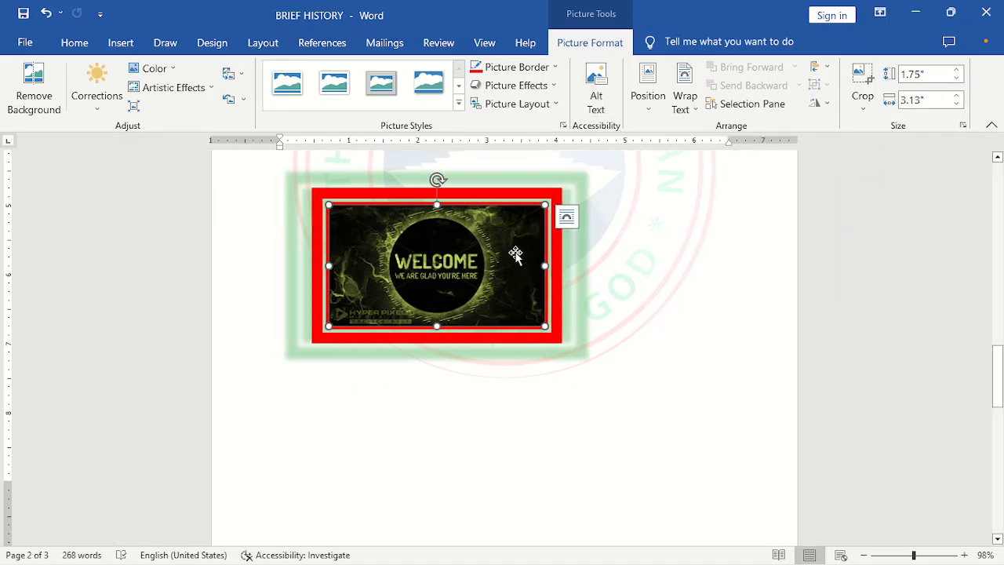
# - Move the picture to the start of the first paragraph below the BRIEF HISTORY heading
pyautogui.moveTo(515, 253); pyautogui.dragTo(519, 260)
pyautogui.press('Delete')
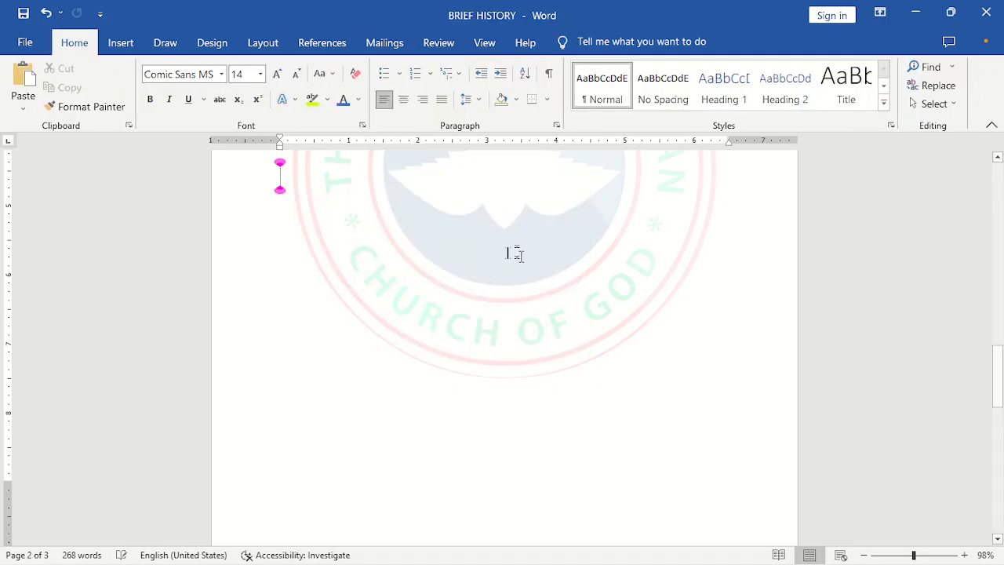
pyautogui.moveTo(992, 355); pyautogui.dragTo(999, 179)
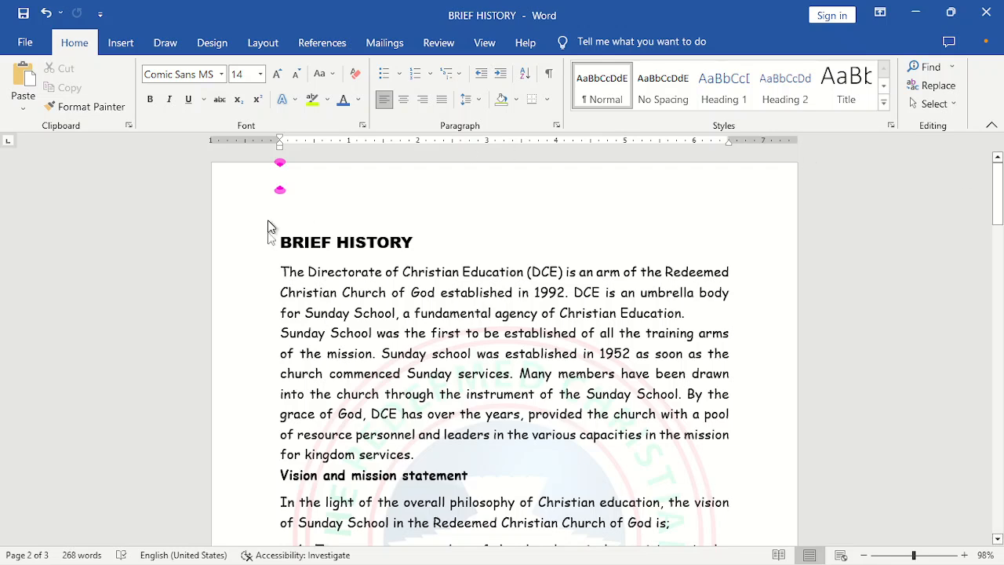
pyautogui.click(282, 273)
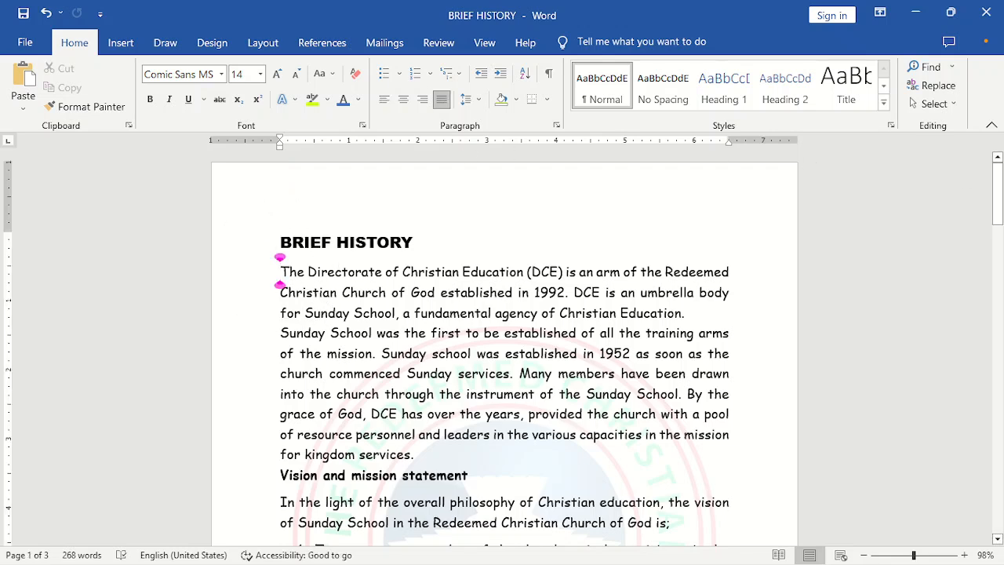
pyautogui.hotkey('ctrl', 'v')
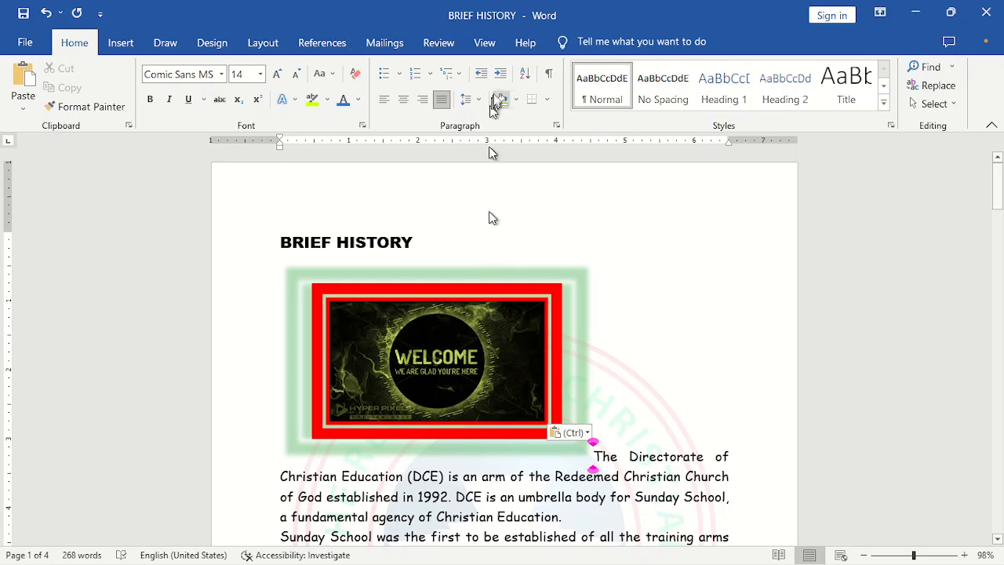
# - Set the picture's text wrapping to Square
pyautogui.click(487, 305)
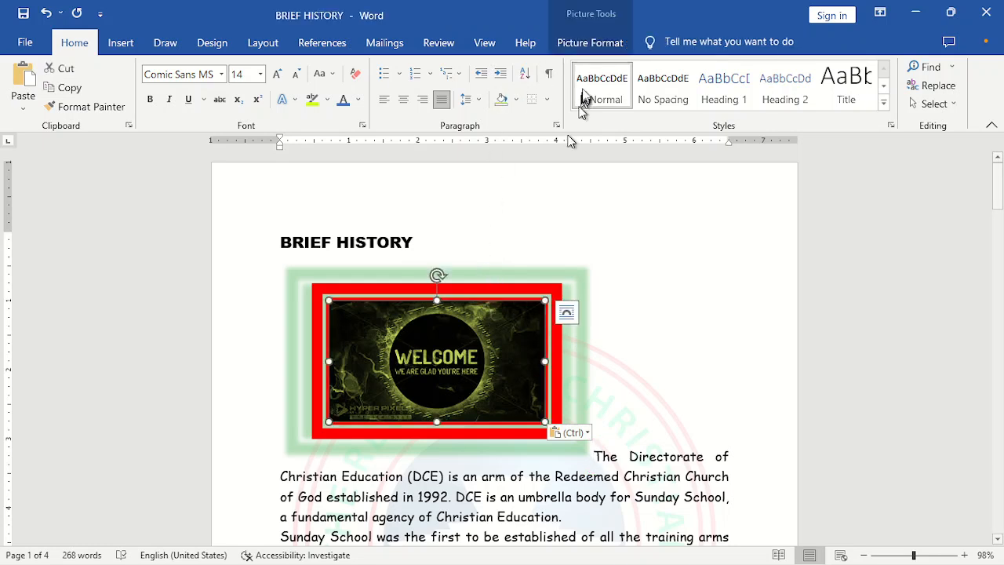
pyautogui.click(589, 44)
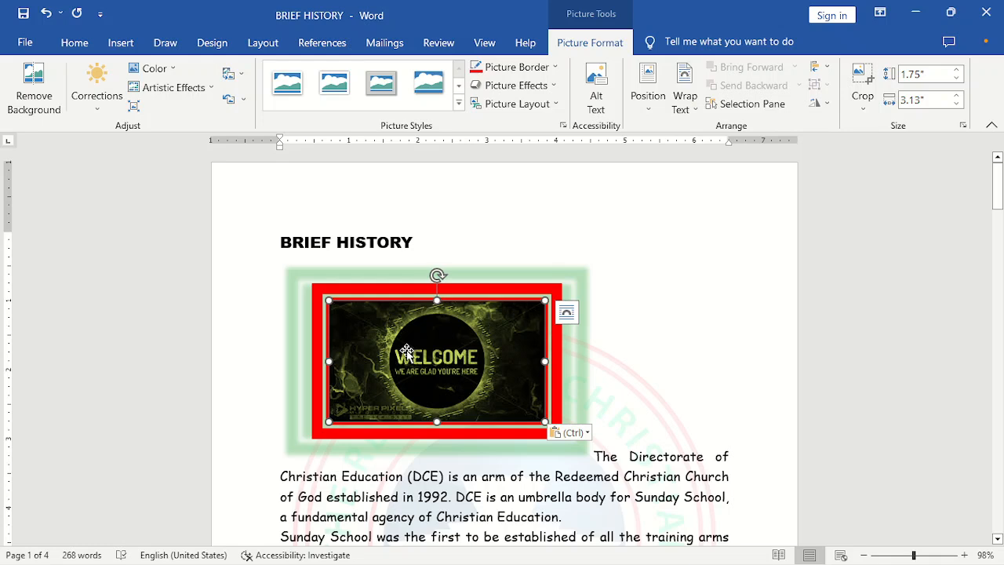
pyautogui.click(651, 352)
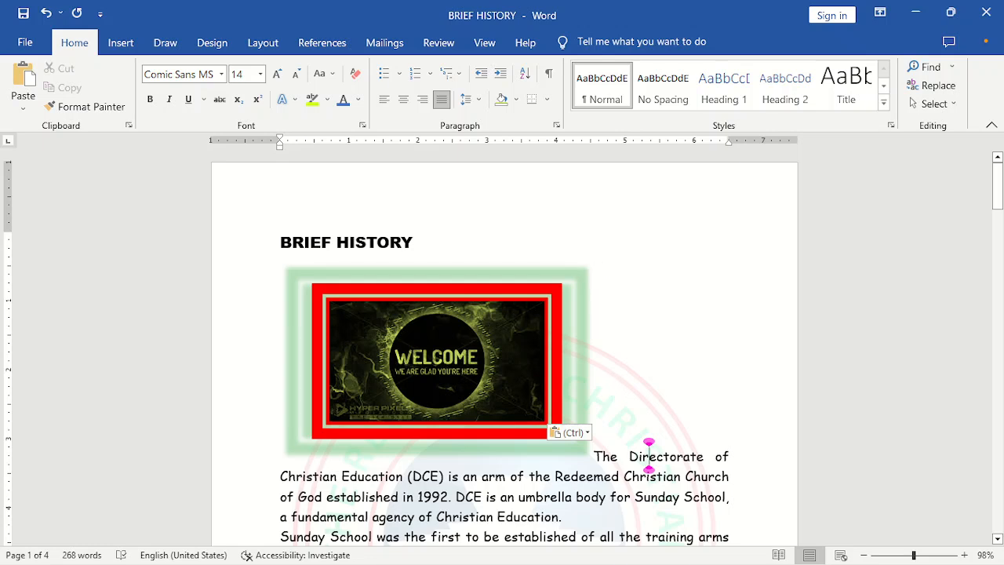
pyautogui.click(579, 338)
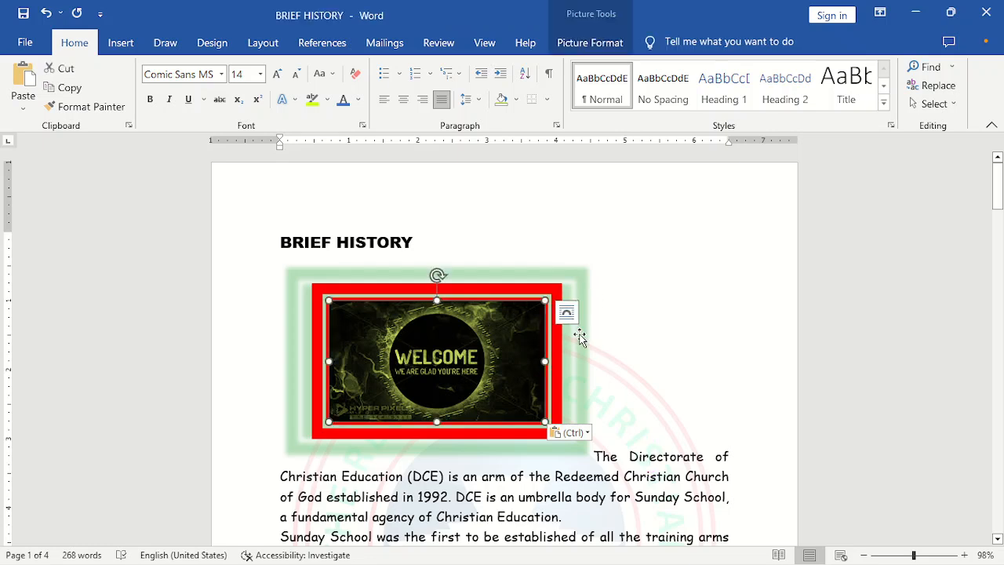
pyautogui.click(609, 35)
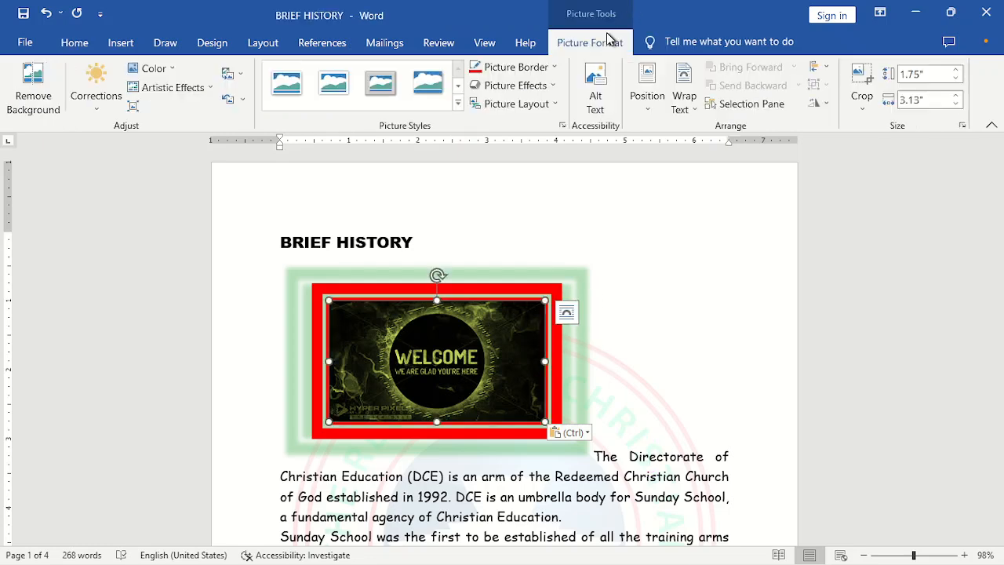
pyautogui.click(692, 116)
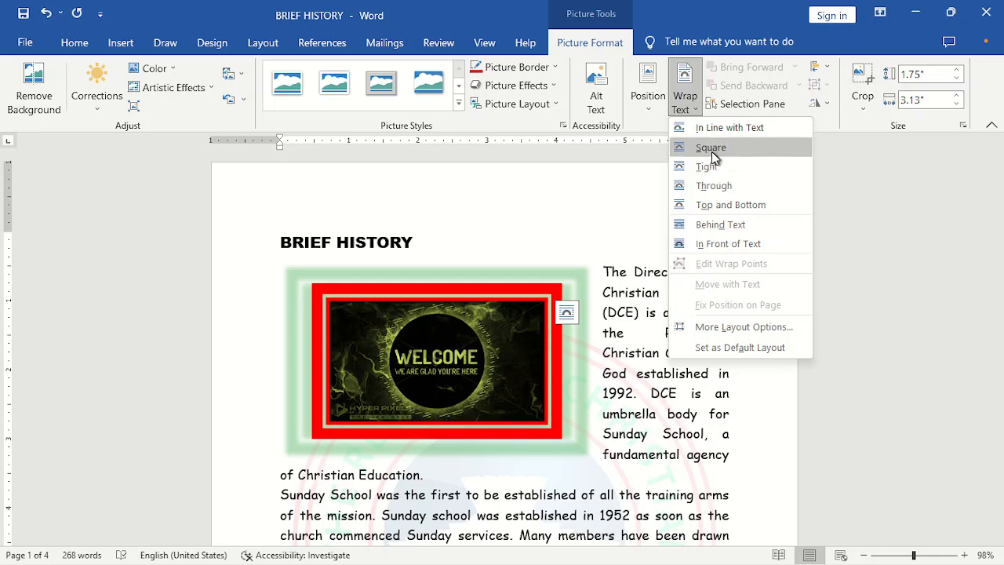
pyautogui.click(712, 151)
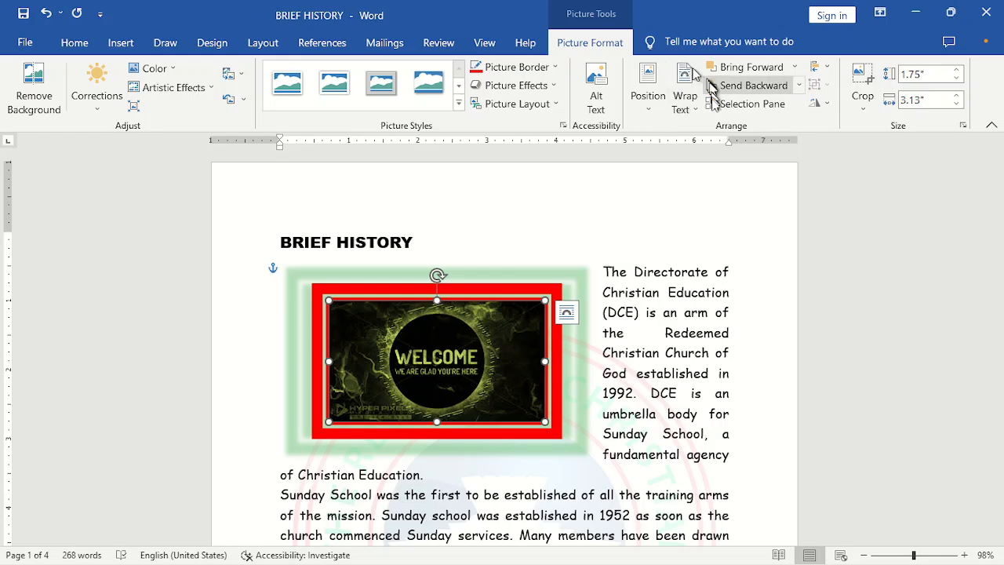
# - Place the picture behind the text and colour the paragraph text after its first line Green
pyautogui.click(698, 113)
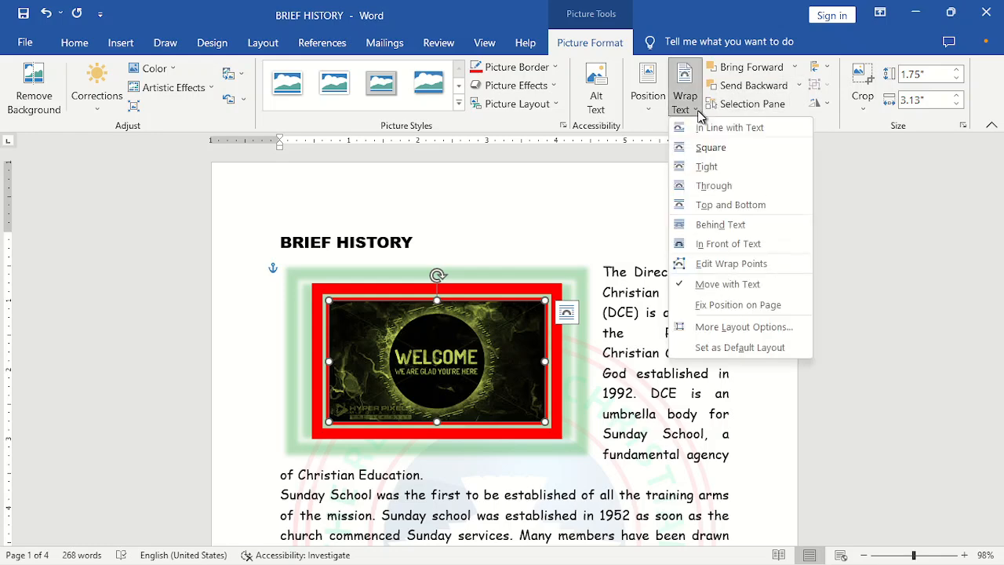
pyautogui.click(719, 227)
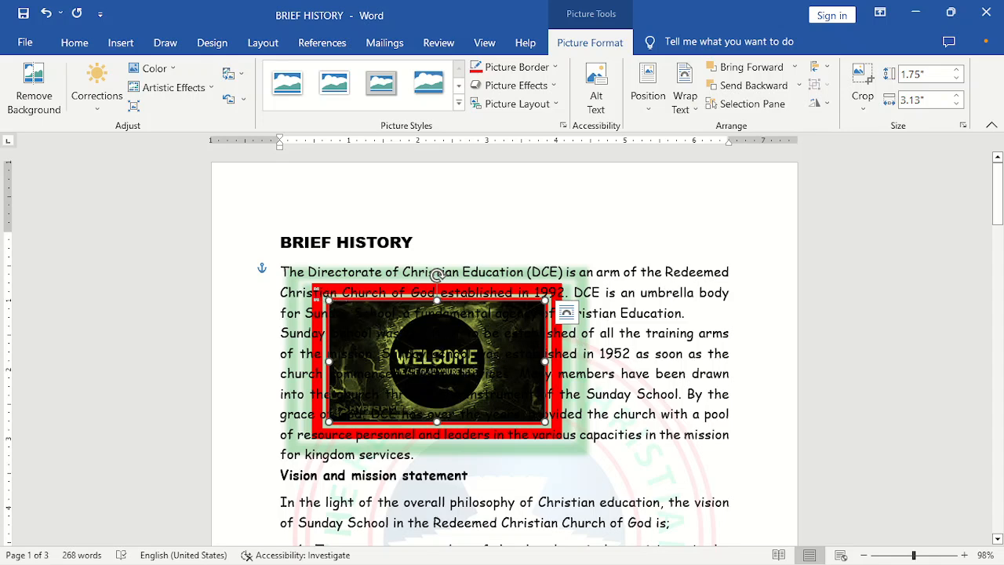
pyautogui.moveTo(320, 293); pyautogui.dragTo(566, 447)
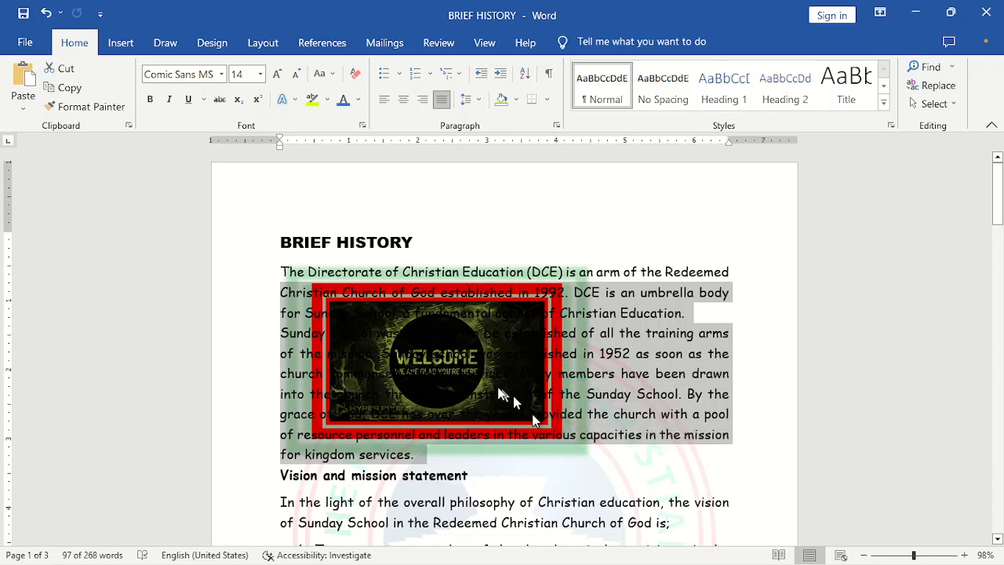
pyautogui.click(552, 465)
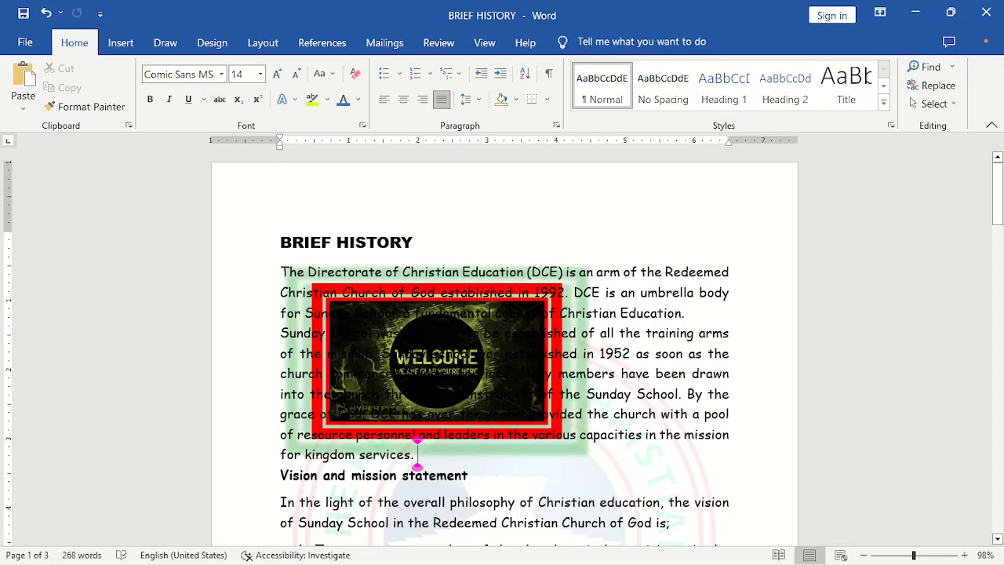
pyautogui.moveTo(301, 298); pyautogui.dragTo(542, 459)
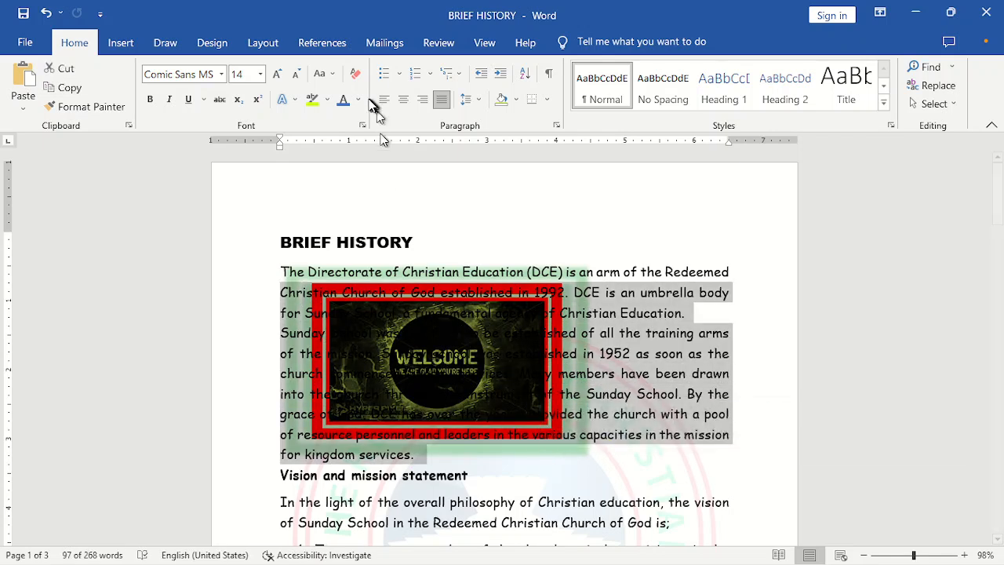
pyautogui.click(358, 100)
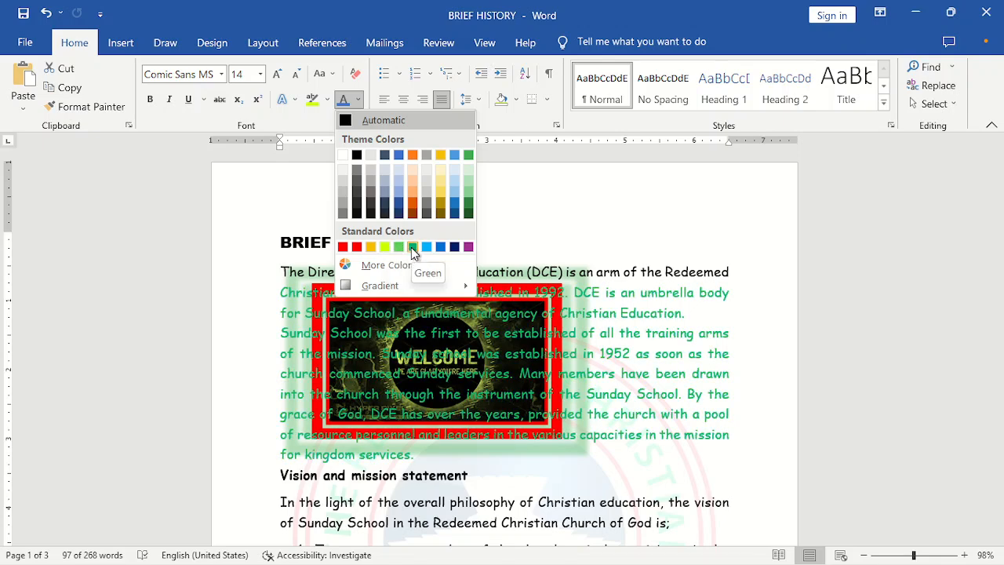
pyautogui.click(412, 247)
pyautogui.click(579, 469)
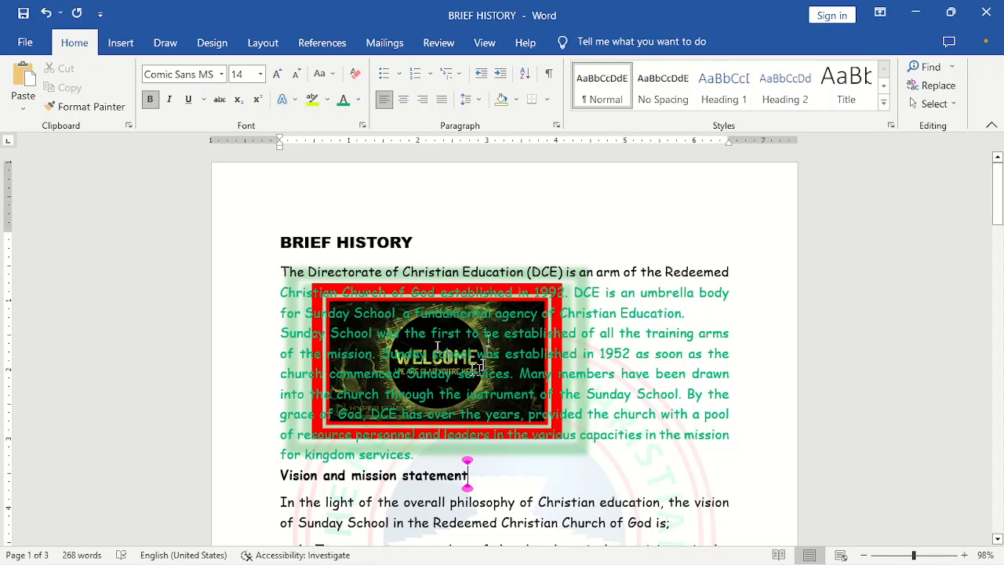
# - Set the picture's text wrapping to In Front of Text
pyautogui.click(501, 274)
pyautogui.moveTo(500, 275); pyautogui.dragTo(569, 271)
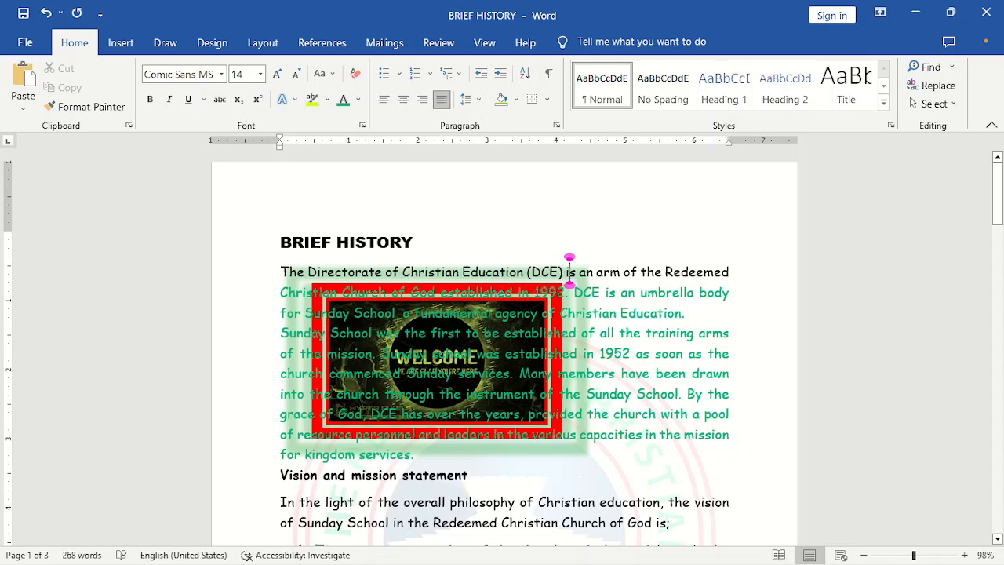
pyautogui.click(545, 457)
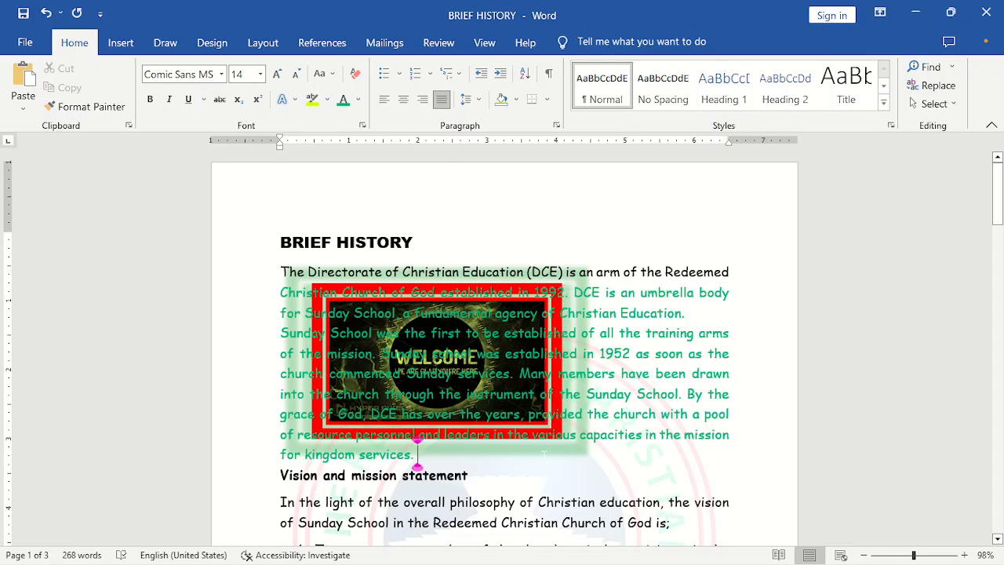
pyautogui.click(547, 458)
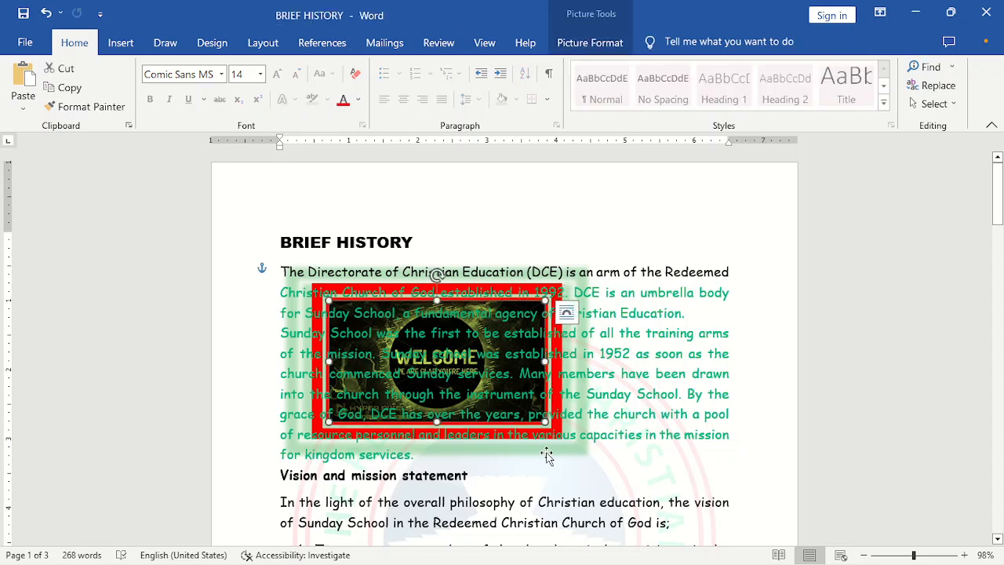
pyautogui.click(590, 42)
pyautogui.click(682, 98)
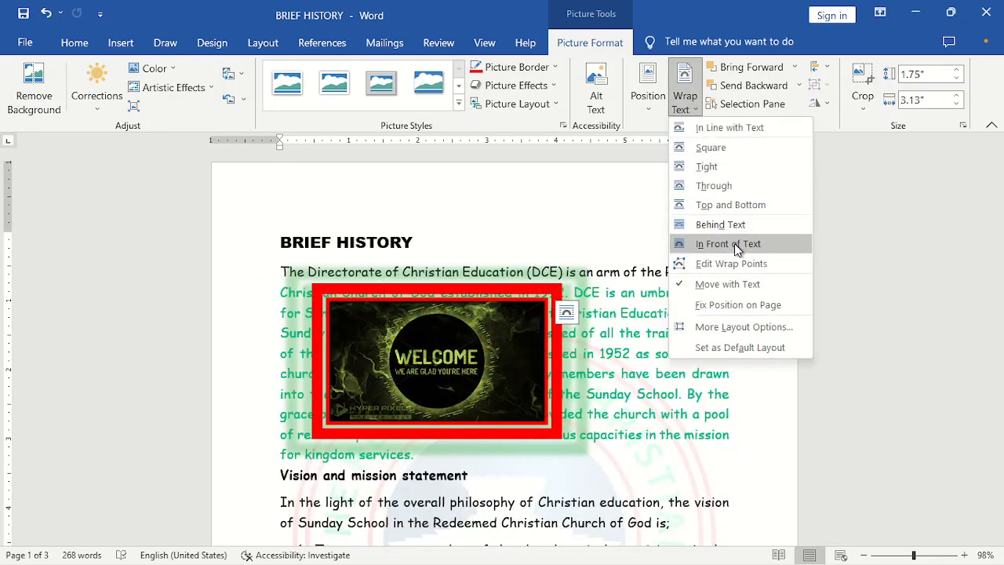
pyautogui.click(737, 249)
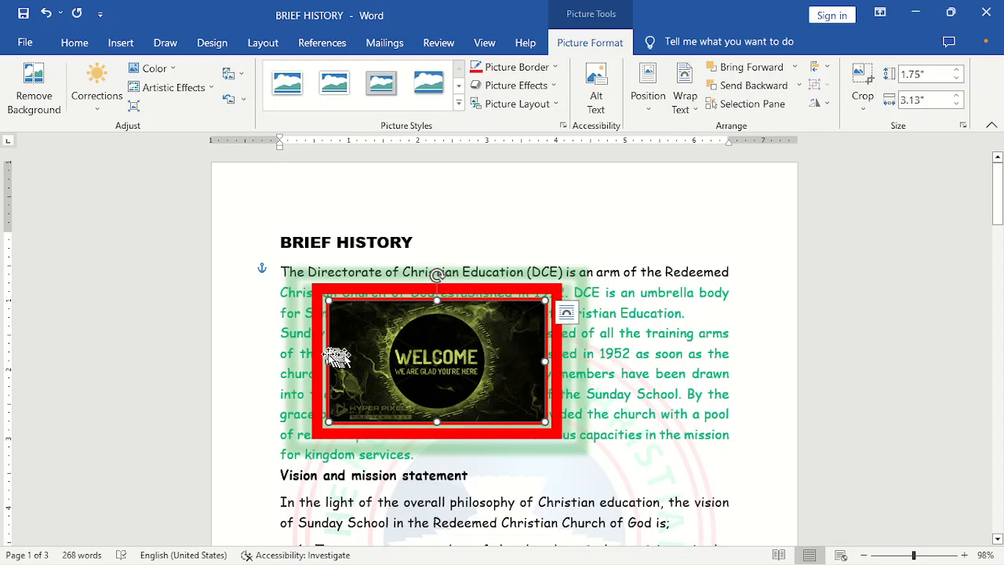
# - Set the picture's text wrapping back to Behind Text
pyautogui.click(416, 453)
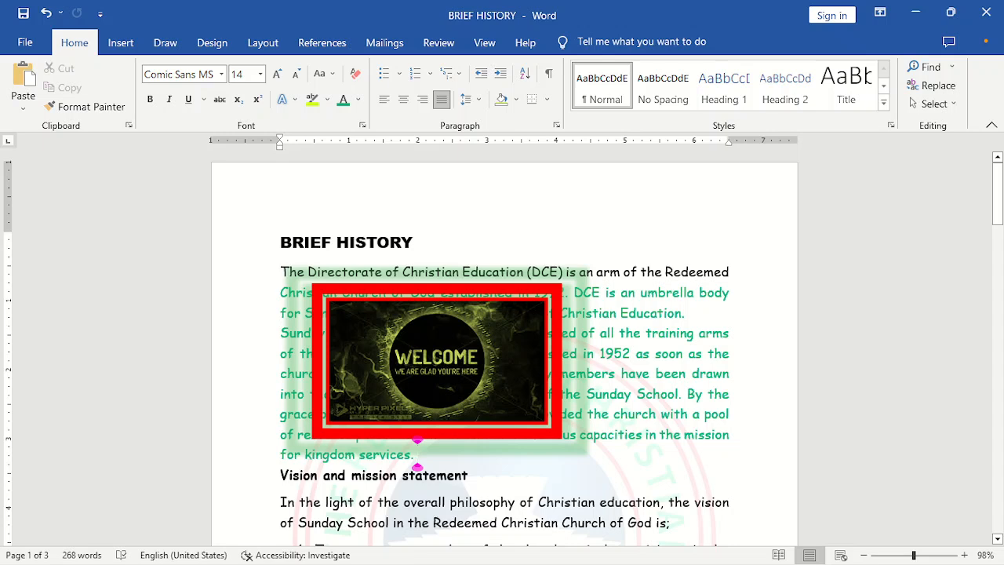
pyautogui.click(559, 383)
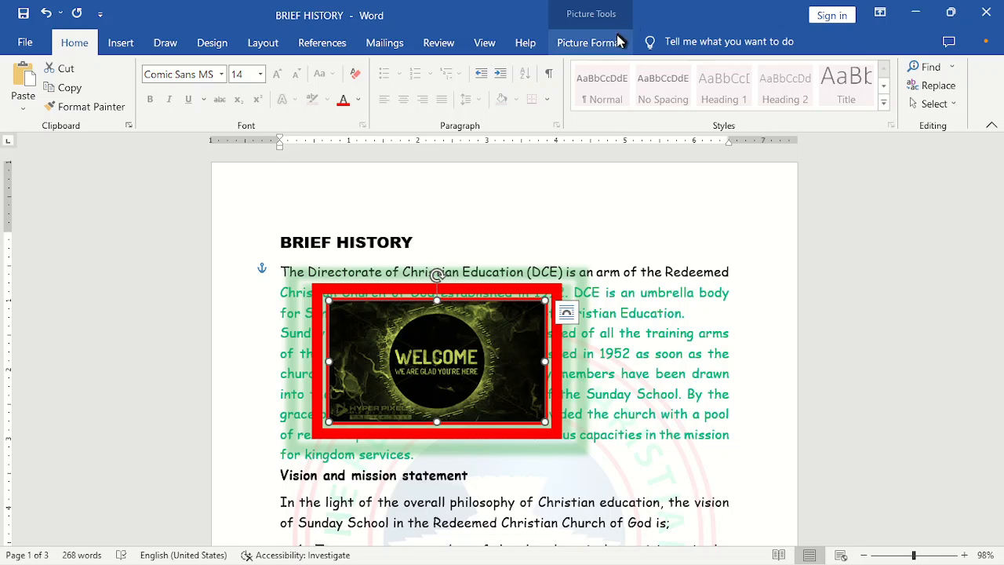
pyautogui.click(616, 36)
pyautogui.click(690, 115)
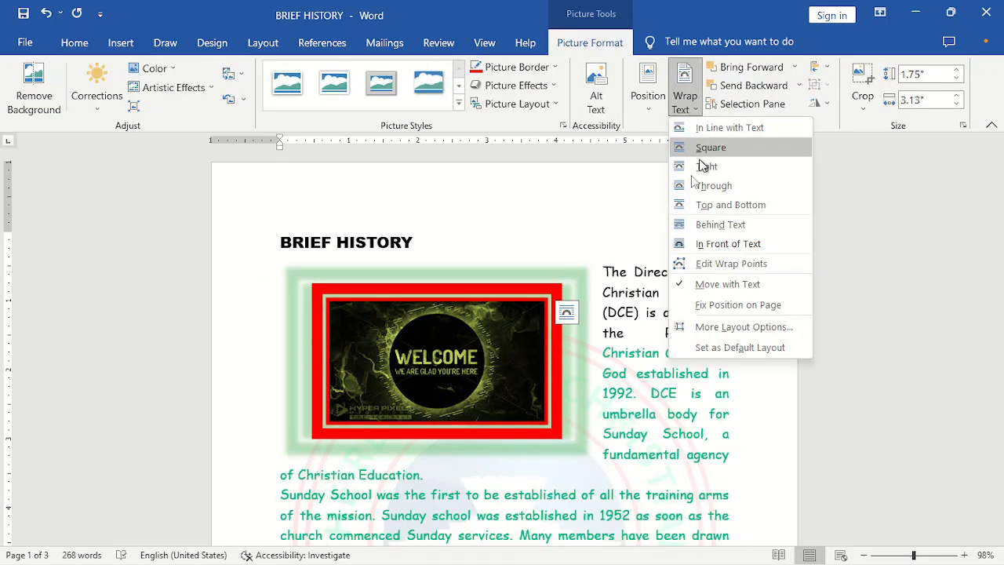
pyautogui.click(723, 228)
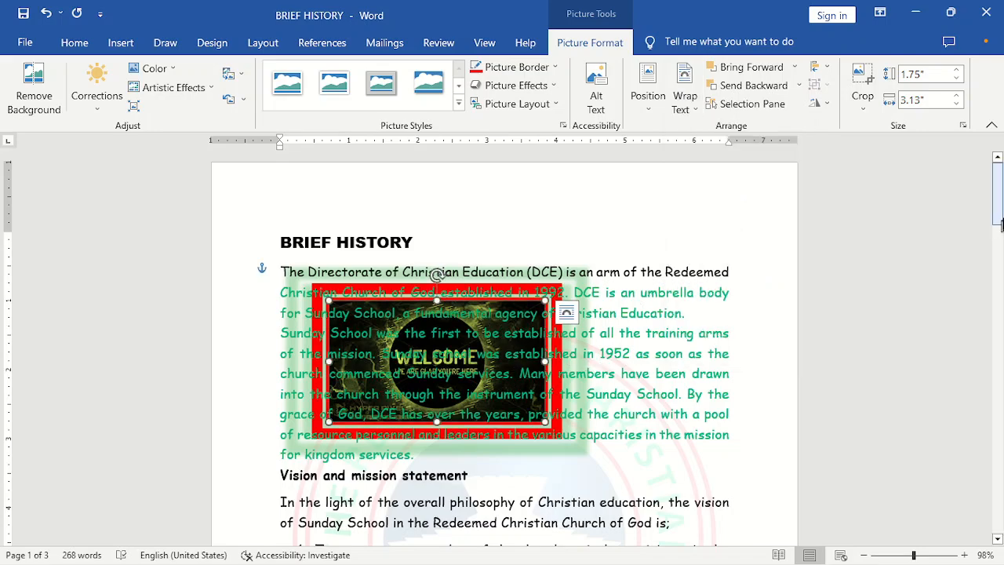
# - Set the picture's text wrapping to Square
pyautogui.moveTo(998, 220)
pyautogui.mouseDown()
pyautogui.moveTo(1000, 423)
pyautogui.moveTo(1000, 226)
pyautogui.mouseUp()
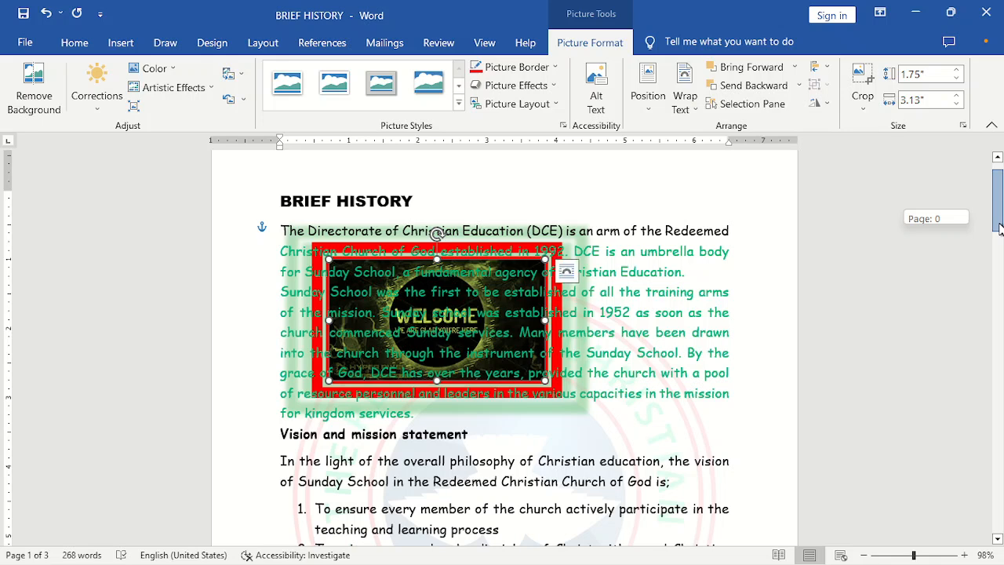
pyautogui.moveTo(999, 227); pyautogui.dragTo(999, 227)
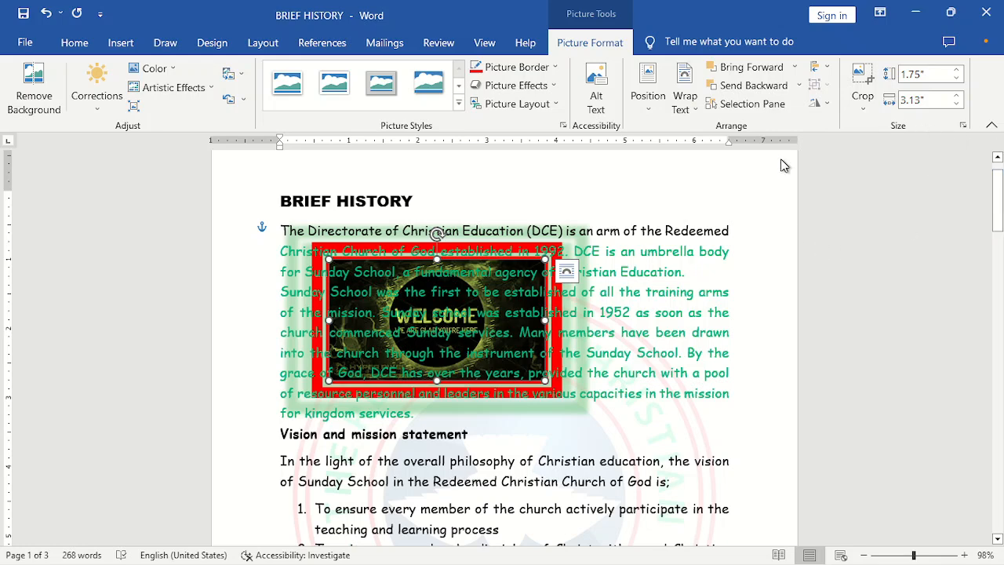
pyautogui.click(695, 112)
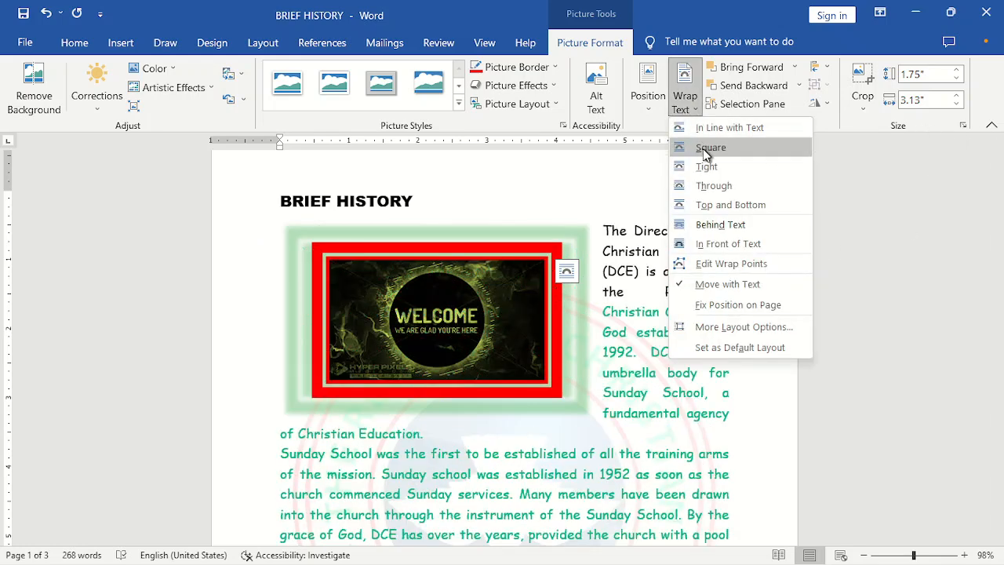
pyautogui.click(706, 149)
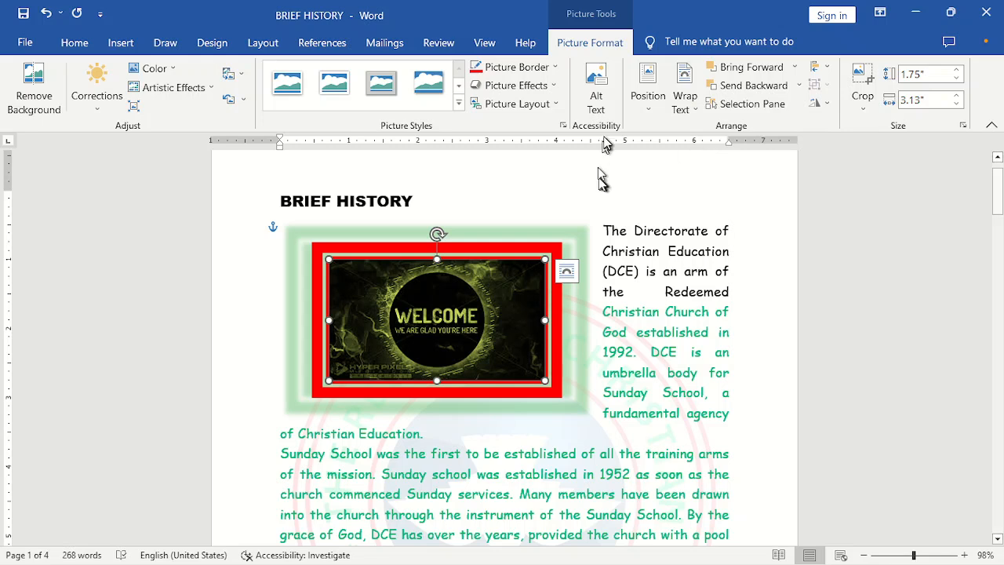
# - Try the top-left and then the top-centre page position presets with square text wrapping for the picture
pyautogui.click(648, 102)
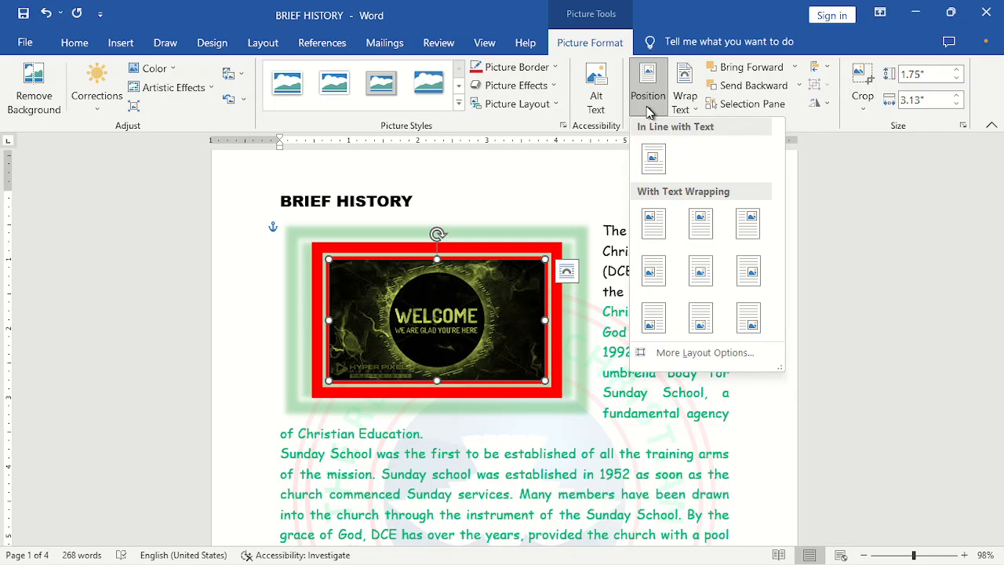
pyautogui.click(655, 228)
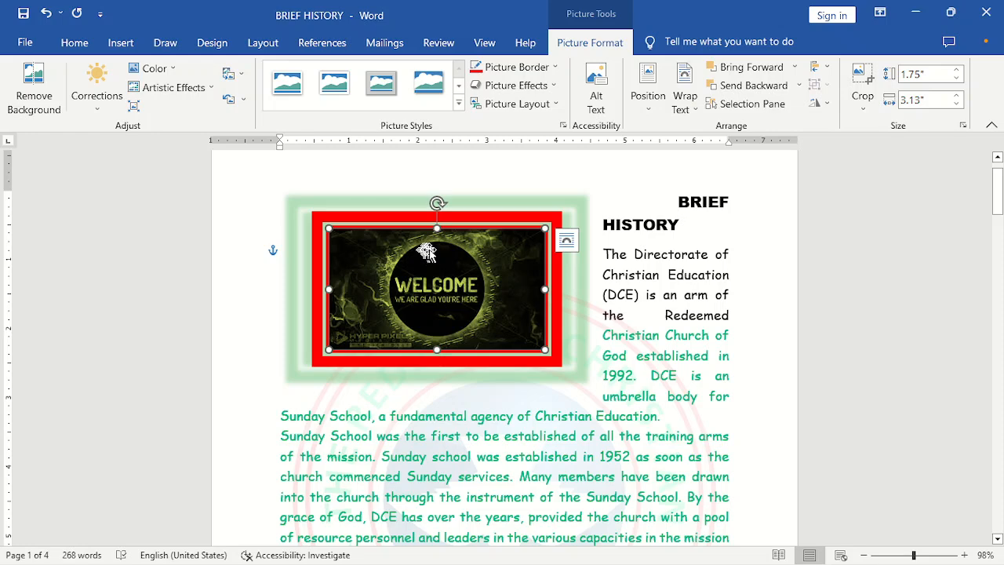
pyautogui.click(648, 92)
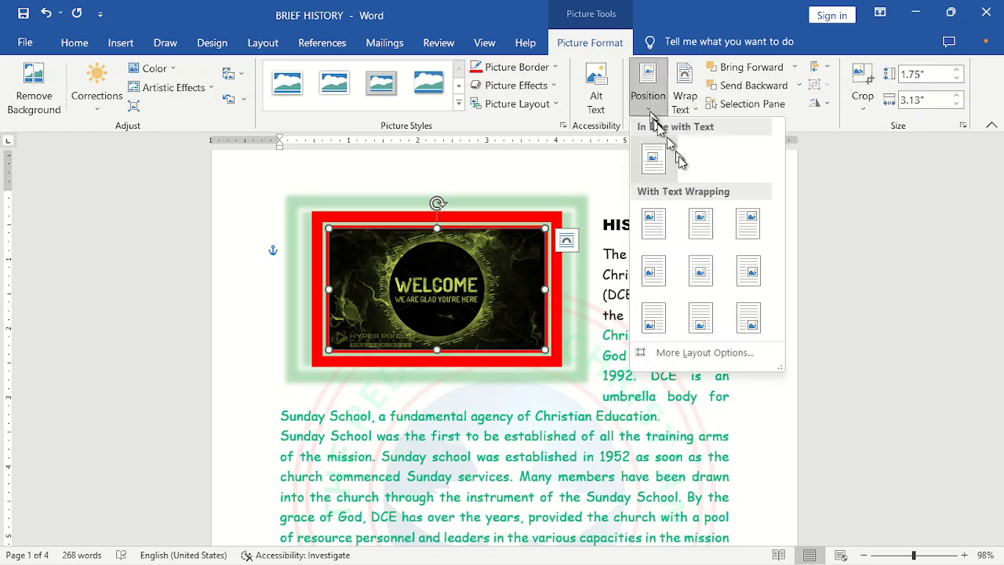
pyautogui.click(714, 246)
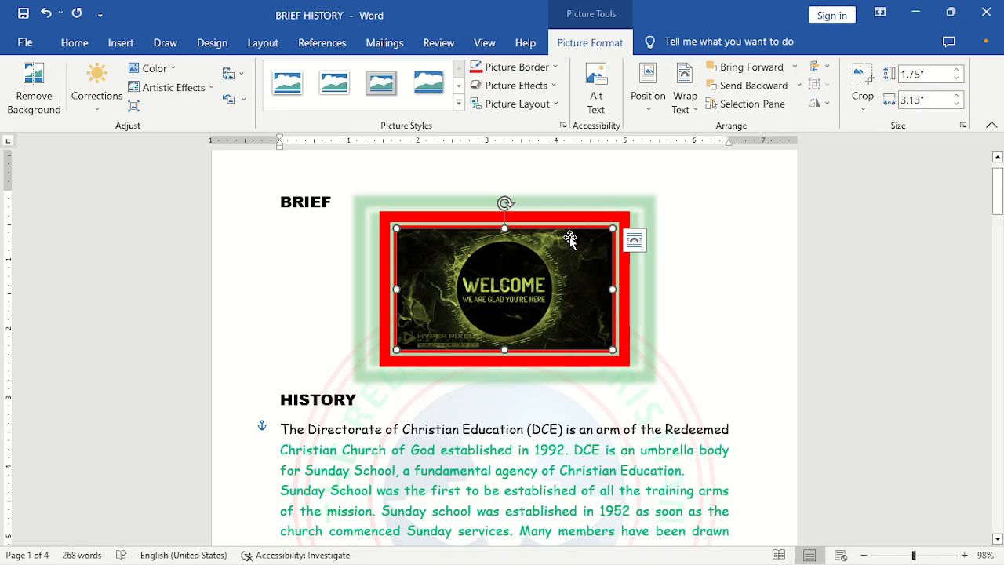
# - Move the picture down below the first word of the paragraph and reapply Square text wrapping
pyautogui.moveTo(572, 241); pyautogui.dragTo(579, 287)
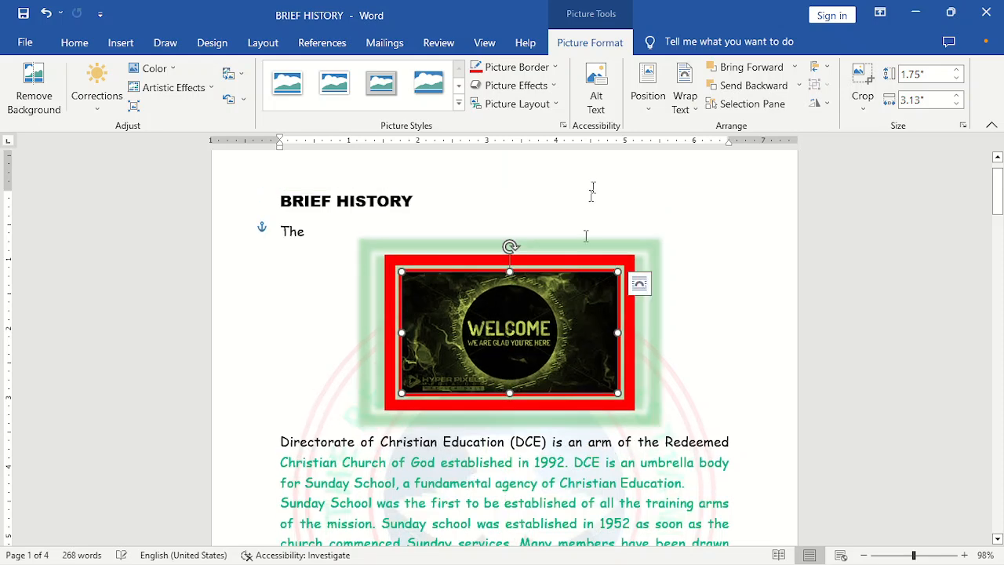
pyautogui.click(647, 88)
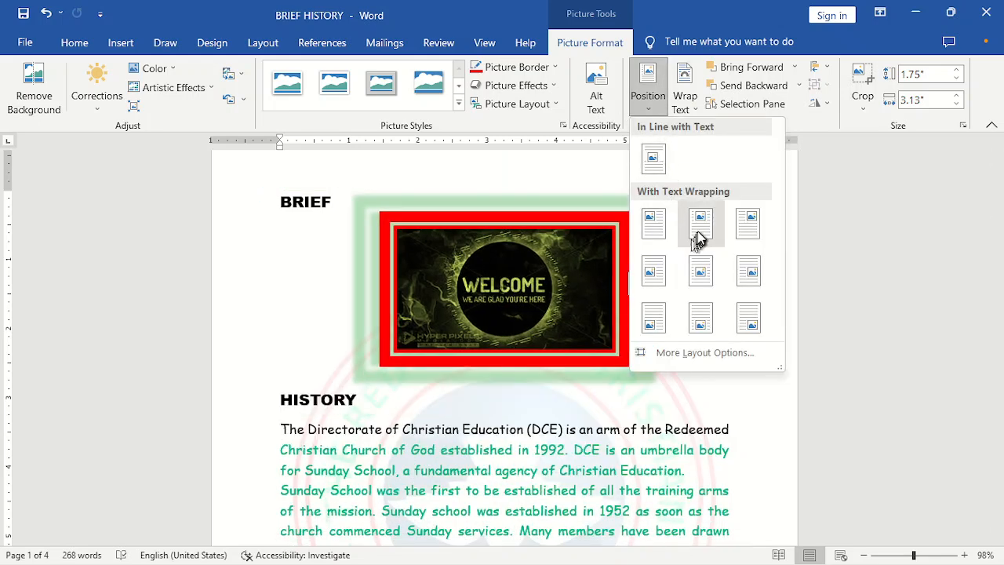
pyautogui.click(684, 101)
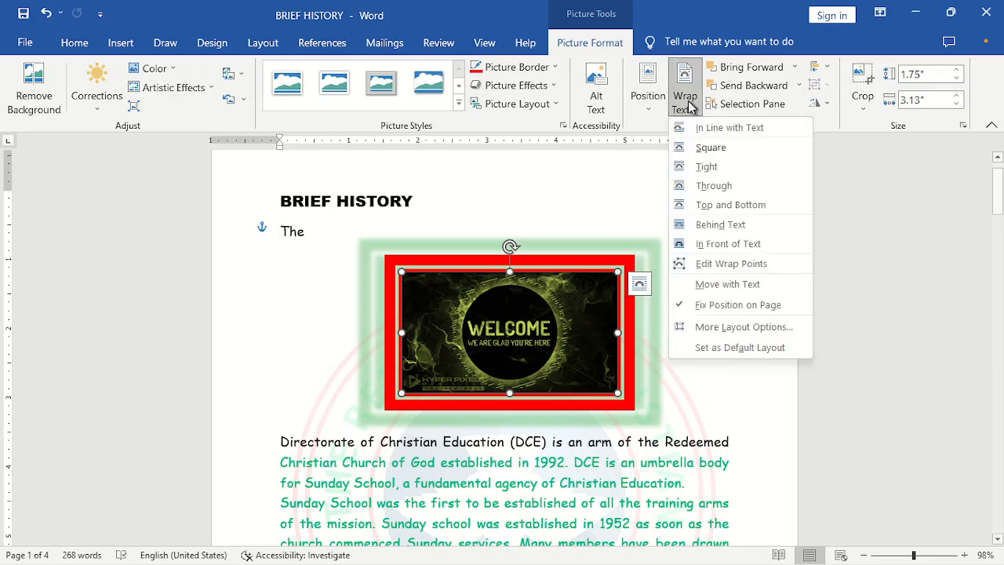
pyautogui.click(698, 148)
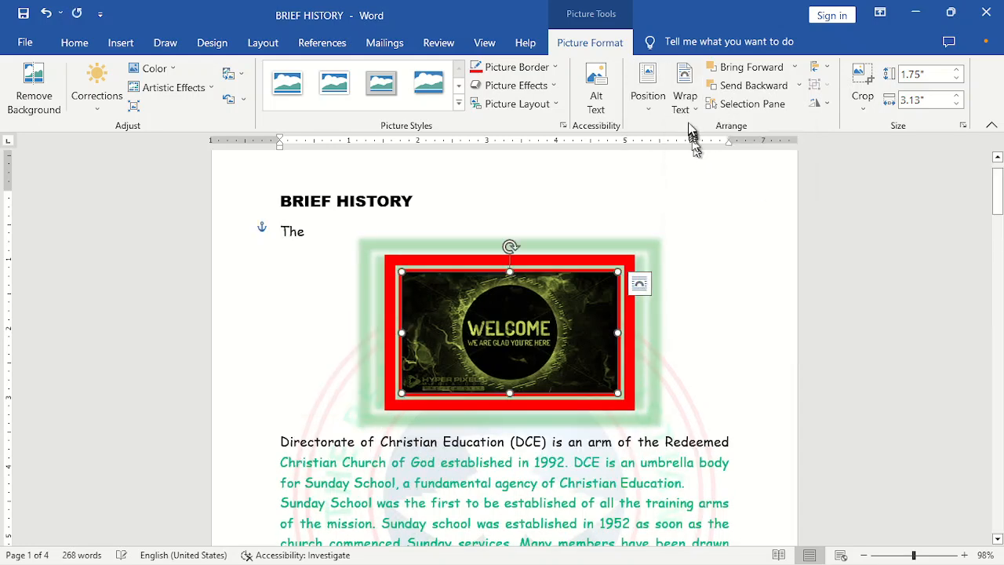
# - Set the picture's text wrapping to Tight and move it to the top-right page position
pyautogui.click(686, 110)
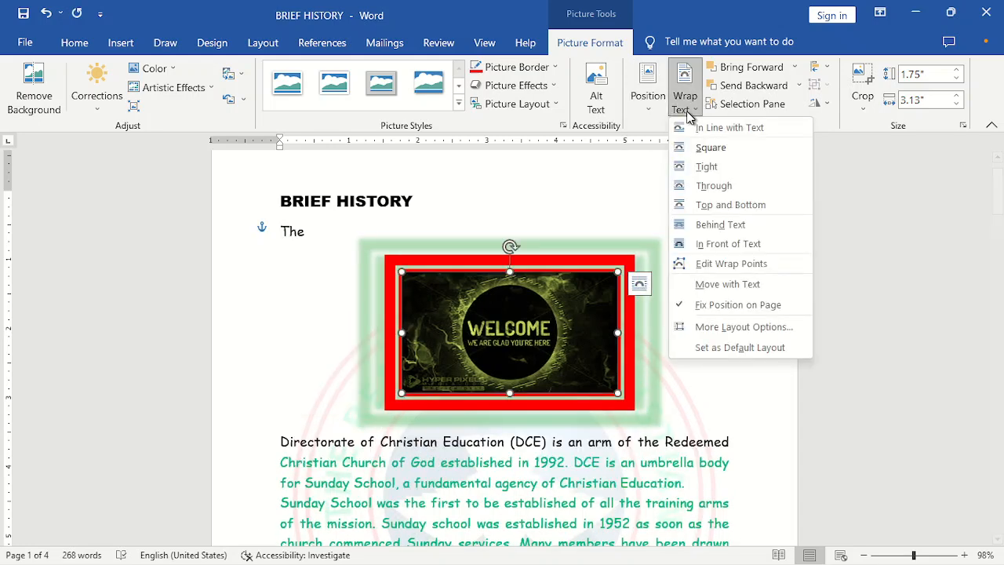
pyautogui.click(704, 166)
pyautogui.click(648, 96)
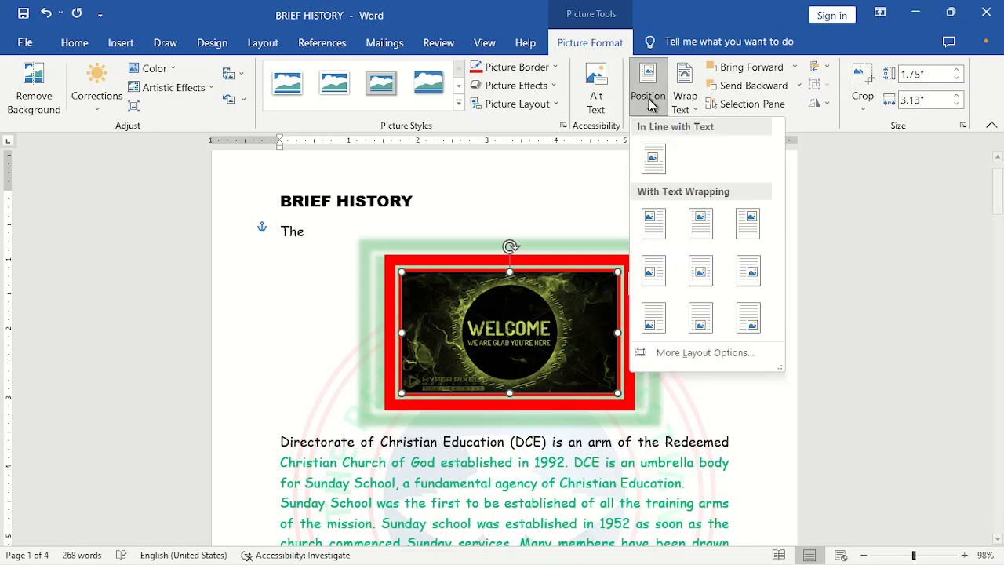
pyautogui.click(747, 227)
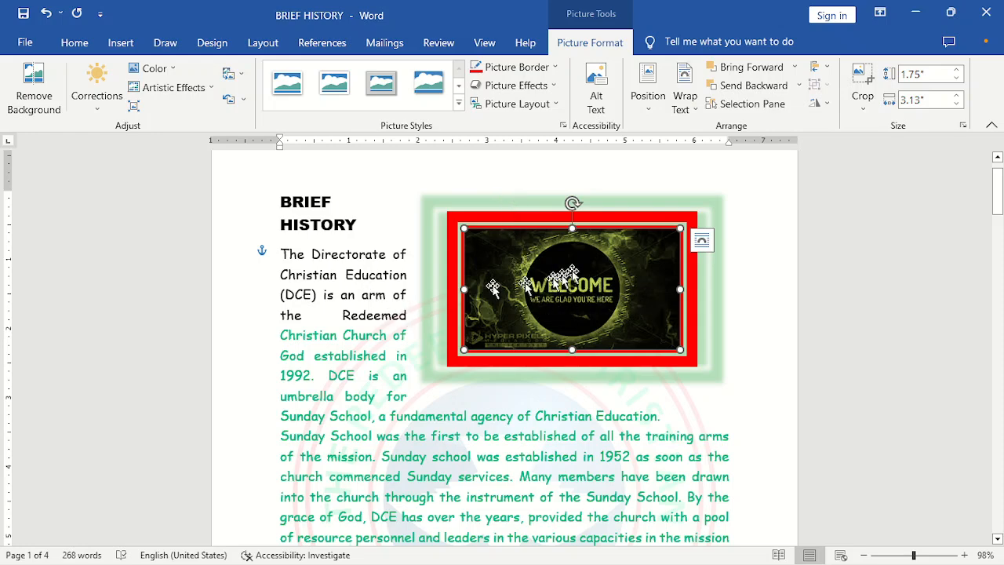
# - Try the middle-centre and then the in-line-with-text position presets for the picture
pyautogui.click(648, 114)
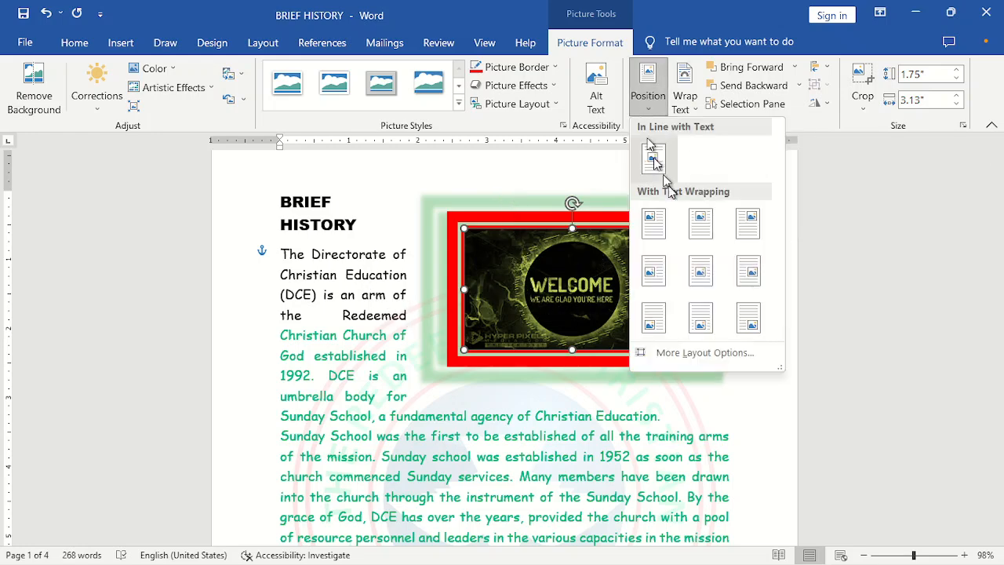
pyautogui.click(697, 272)
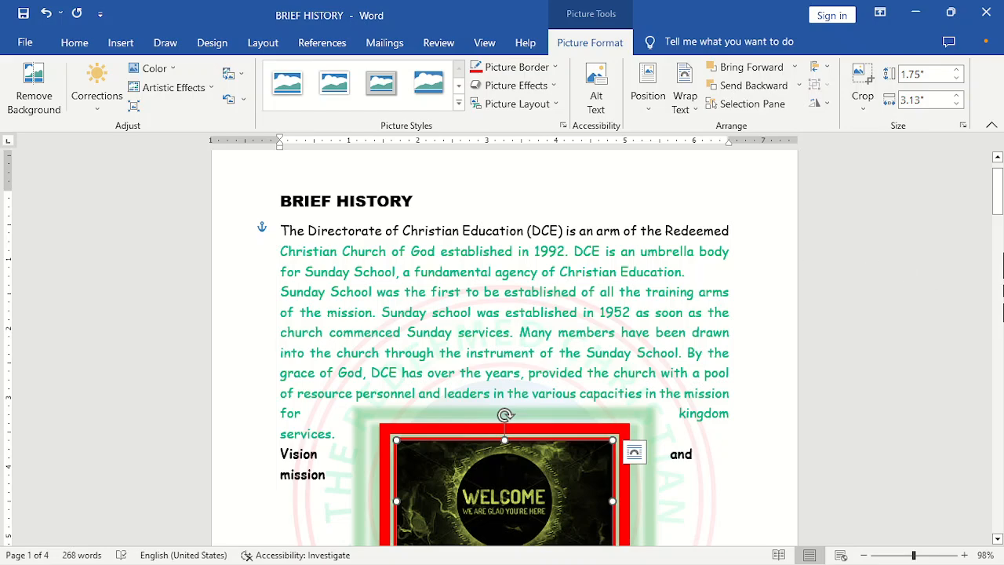
pyautogui.moveTo(999, 202)
pyautogui.mouseDown()
pyautogui.moveTo(999, 313)
pyautogui.moveTo(999, 182)
pyautogui.moveTo(999, 227)
pyautogui.moveTo(1000, 191)
pyautogui.moveTo(1000, 214)
pyautogui.mouseUp()
pyautogui.click(649, 98)
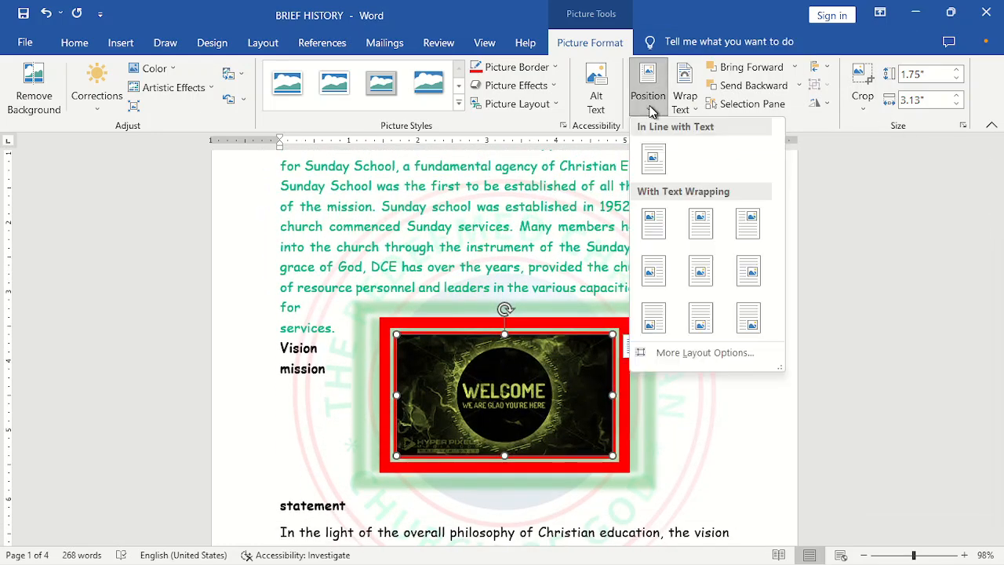
pyautogui.click(652, 156)
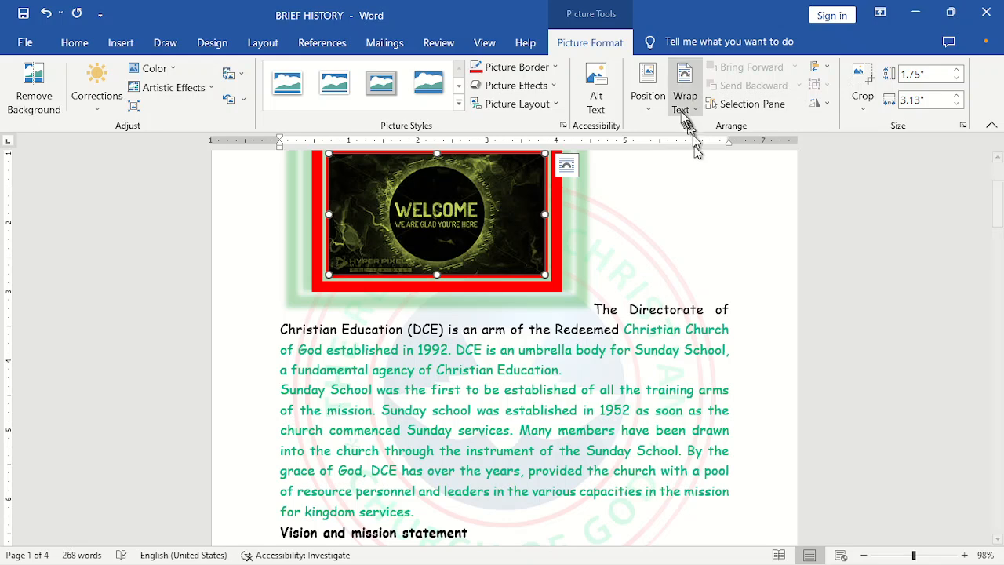
# - Position the picture at the top left of the page with square text wrapping
pyautogui.click(647, 98)
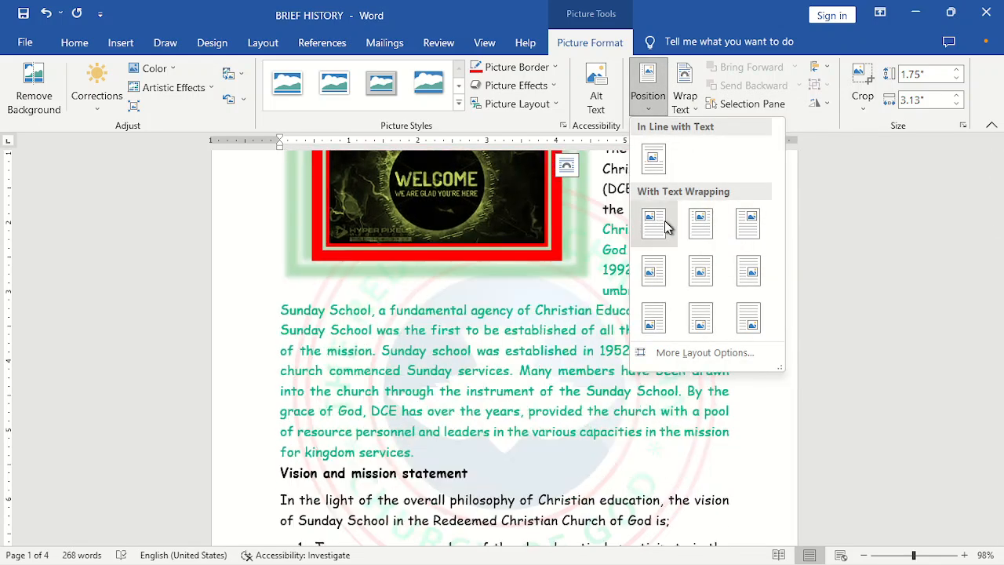
pyautogui.click(665, 225)
pyautogui.moveTo(997, 225); pyautogui.dragTo(999, 196)
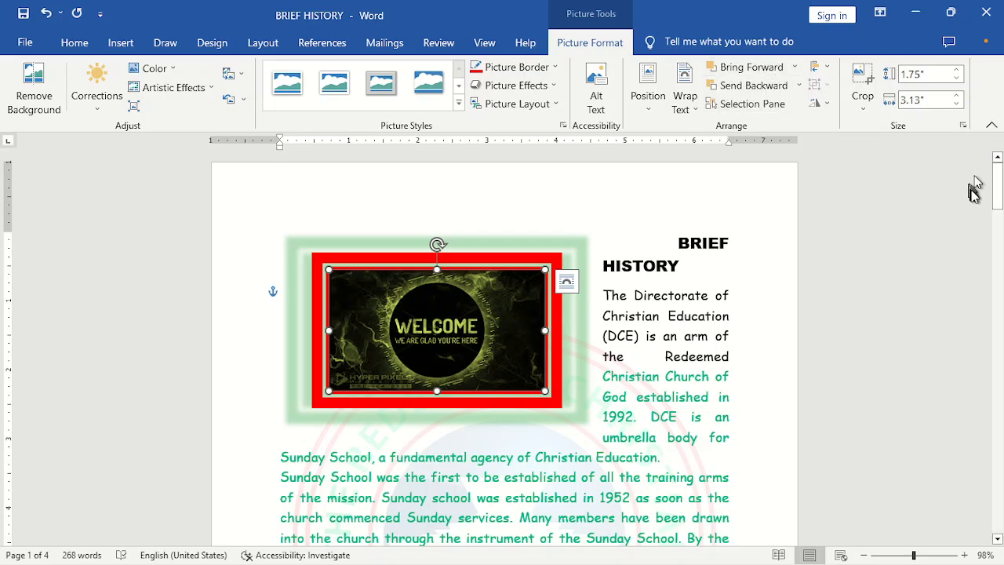
# - Paste a copy of the welcome picture at the top of page 2
pyautogui.moveTo(997, 182); pyautogui.dragTo(998, 299)
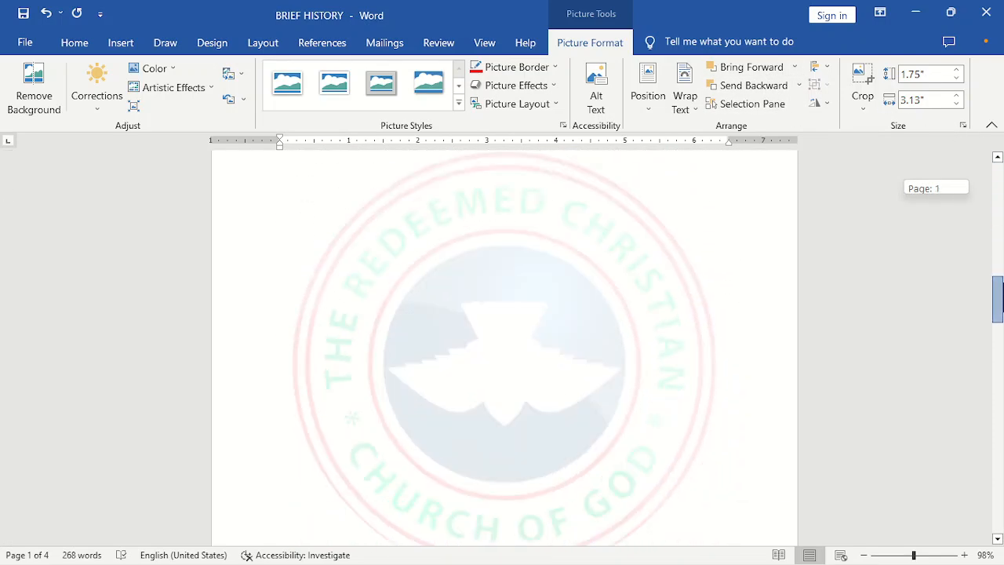
pyautogui.click(285, 251)
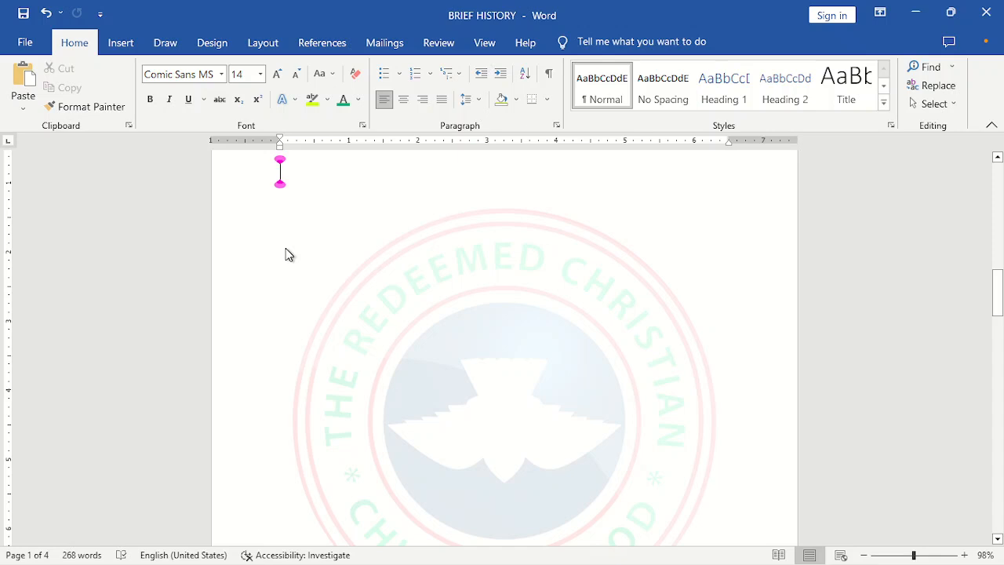
pyautogui.click(287, 254)
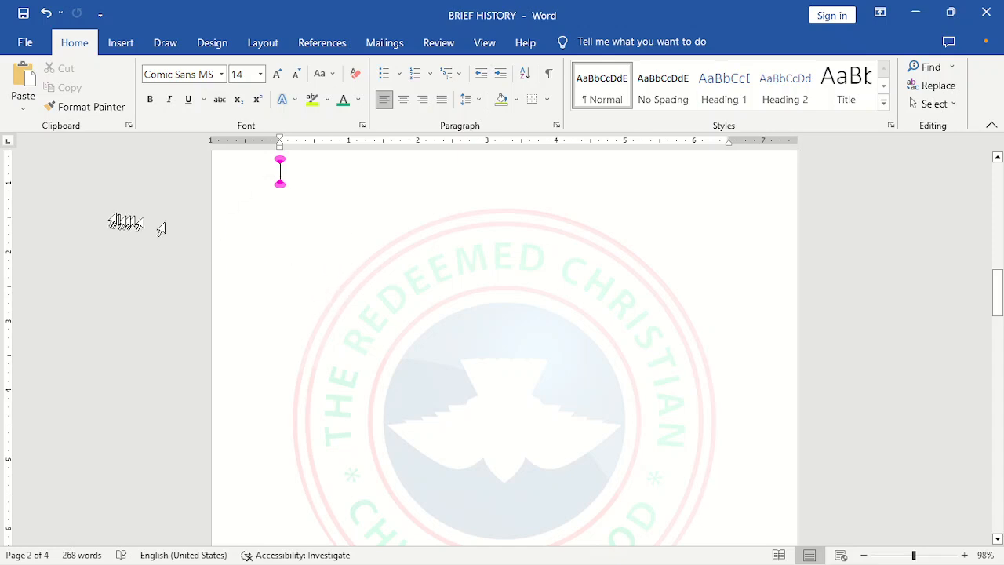
pyautogui.click(129, 128)
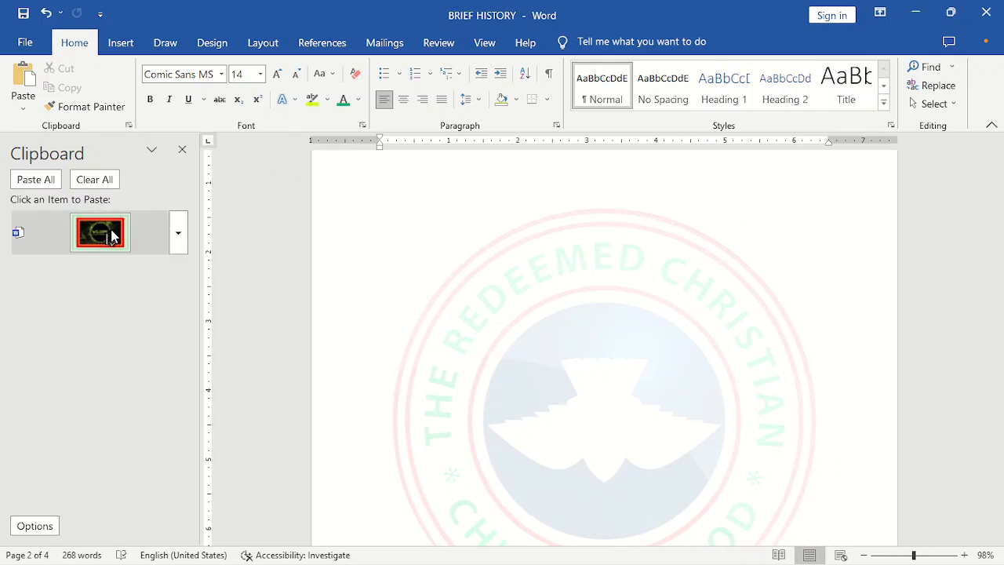
pyautogui.click(185, 150)
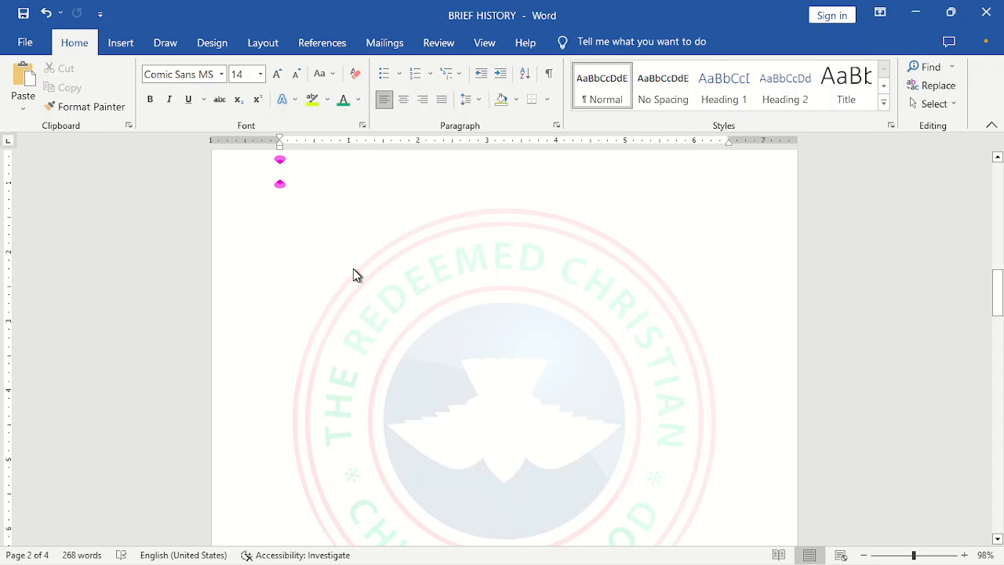
pyautogui.hotkey('ctrl', 'v')
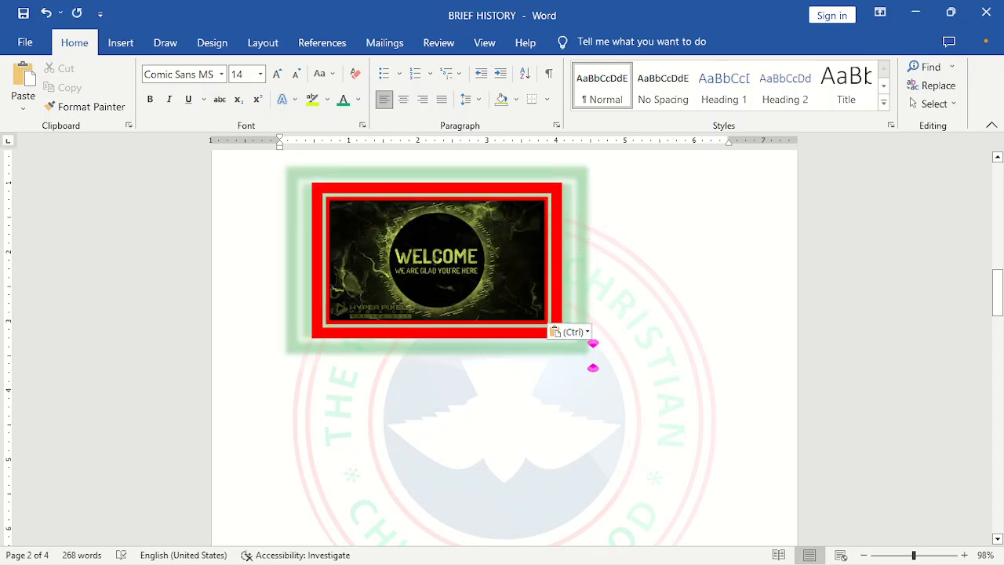
# - Set the pasted picture's text wrapping to Square
pyautogui.click(502, 272)
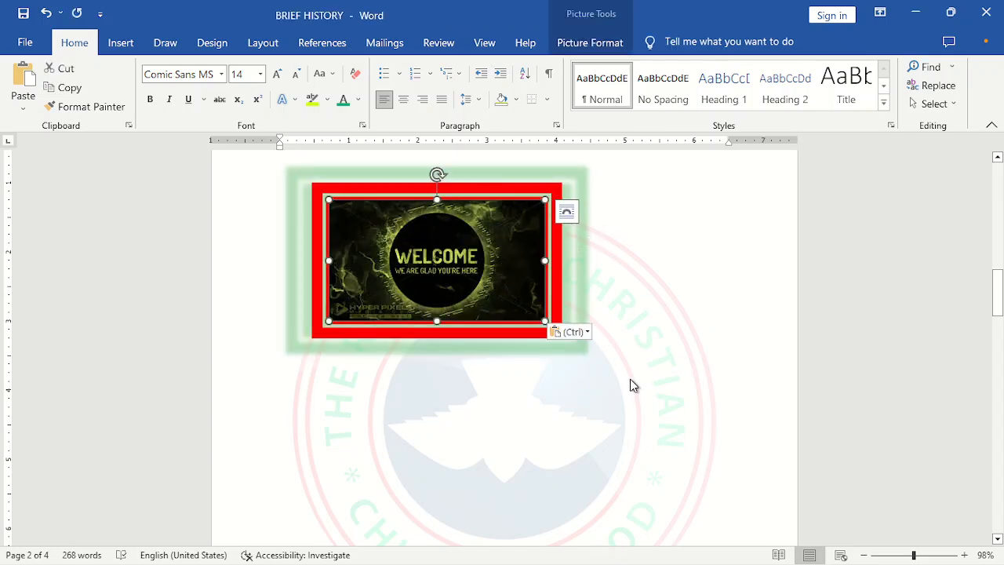
pyautogui.click(585, 42)
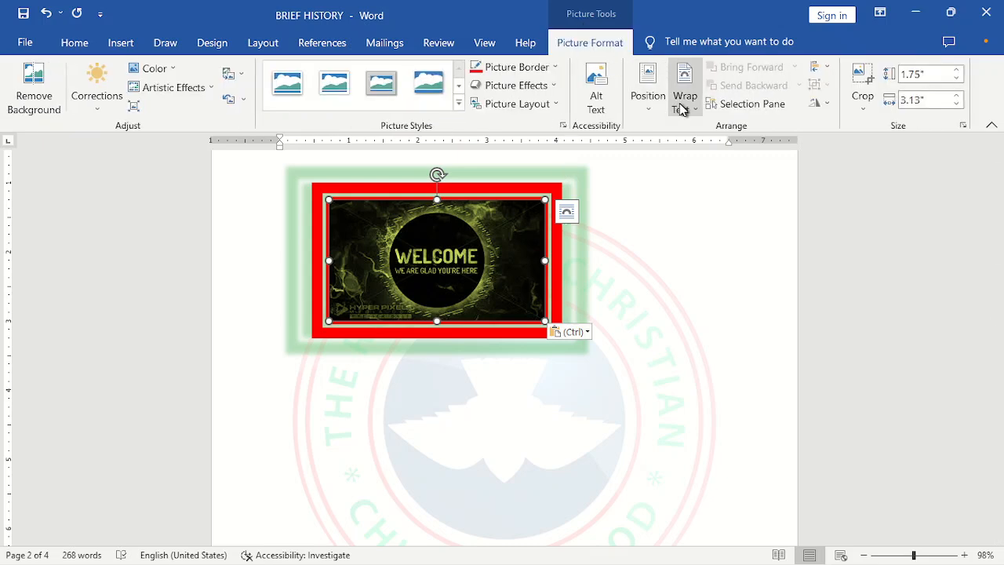
pyautogui.click(681, 106)
pyautogui.click(683, 149)
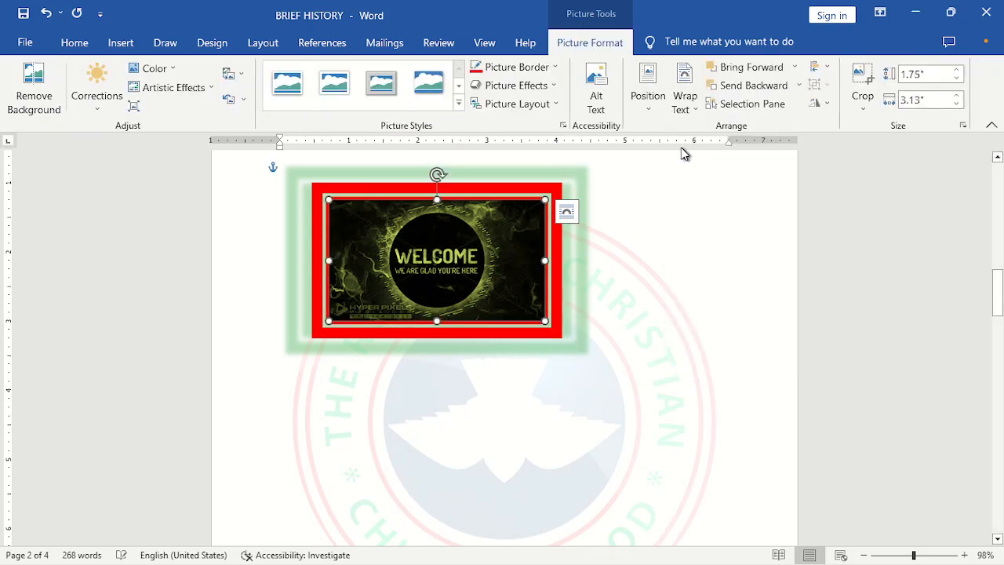
# - Insert the church logo picture 'download (1)' from the device below the welcome picture
pyautogui.click(524, 416)
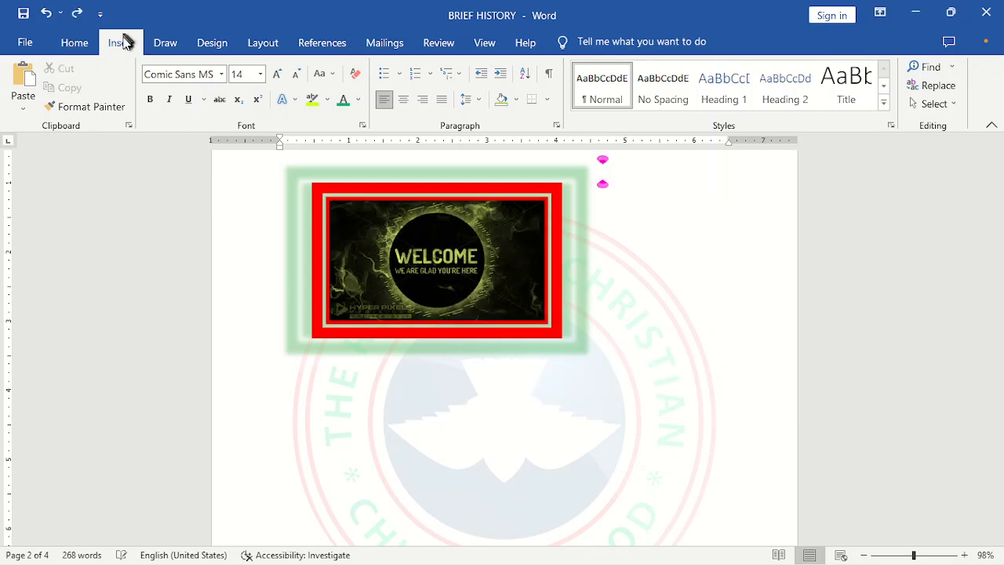
pyautogui.click(121, 47)
pyautogui.click(167, 100)
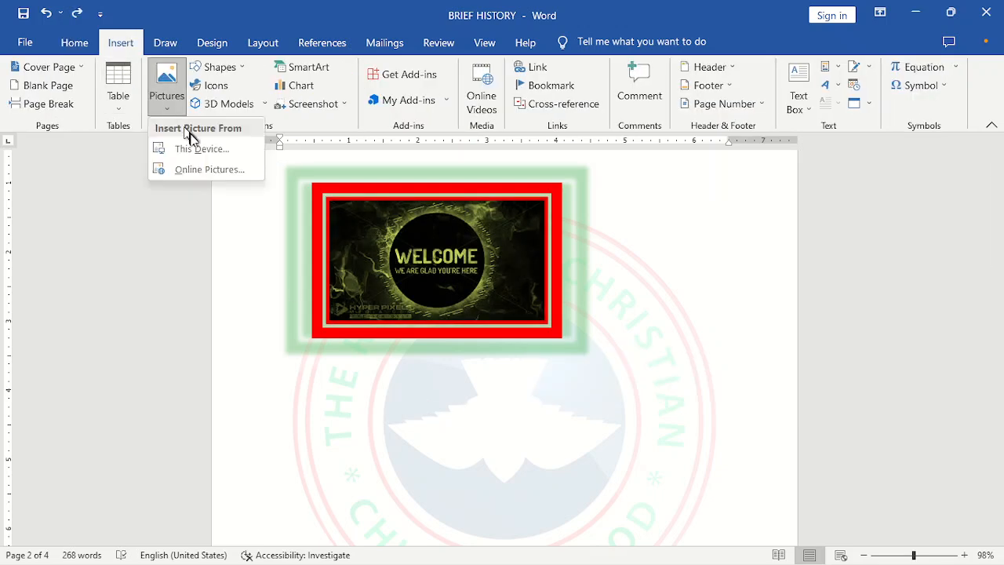
pyautogui.click(201, 149)
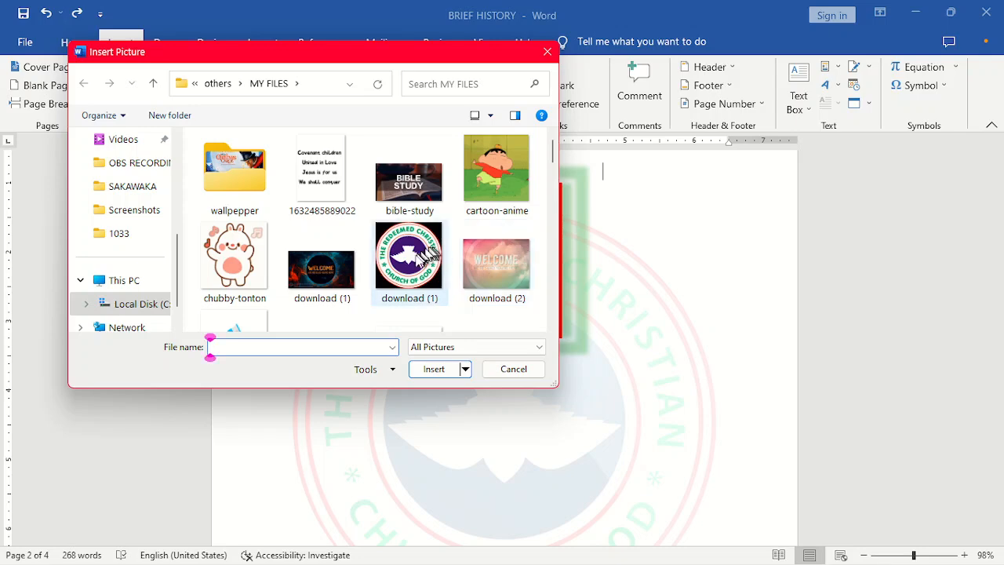
pyautogui.click(406, 272)
pyautogui.click(430, 367)
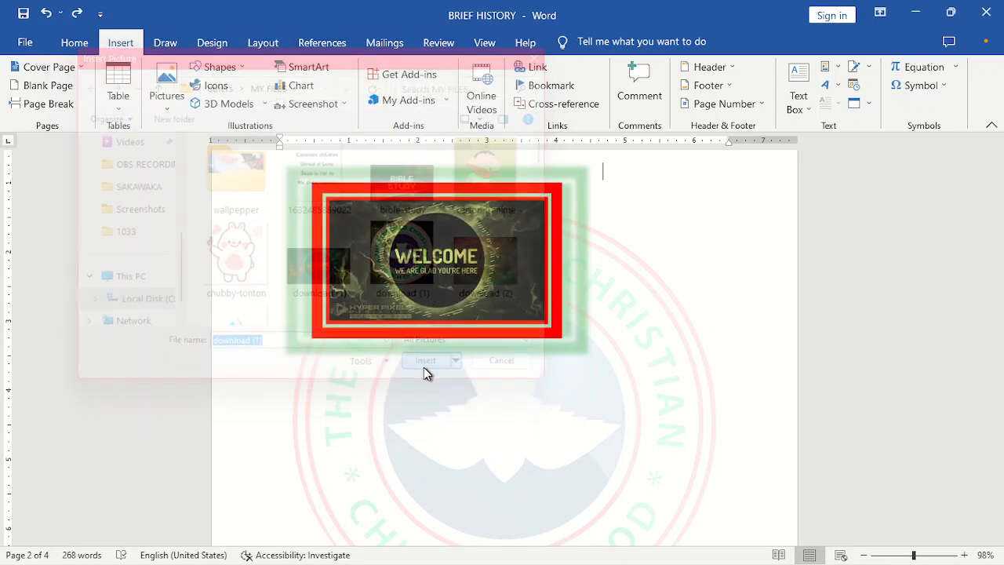
pyautogui.moveTo(388, 418); pyautogui.dragTo(494, 341)
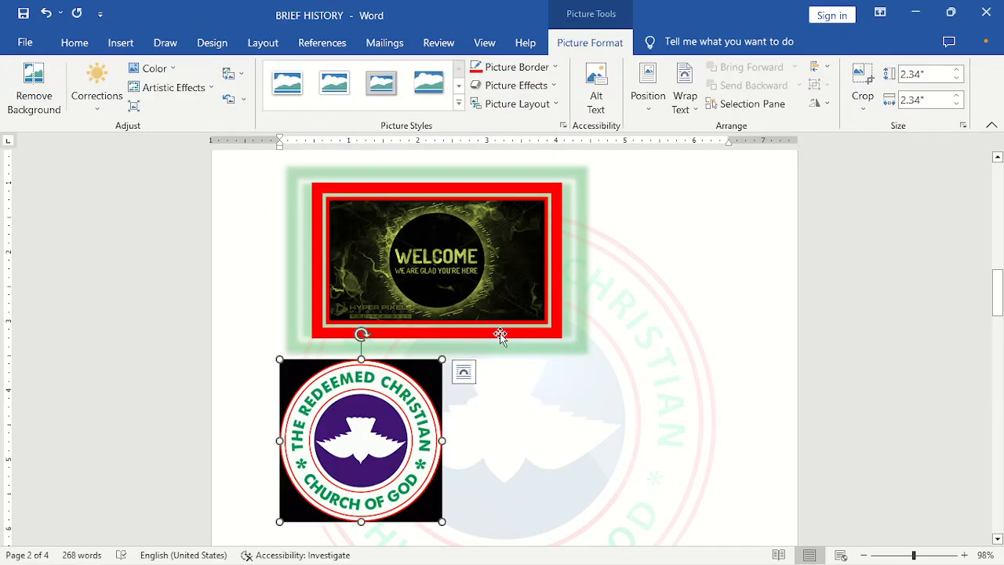
pyautogui.moveTo(345, 481); pyautogui.dragTo(665, 323)
pyautogui.hotkey('ctrl', 'z')
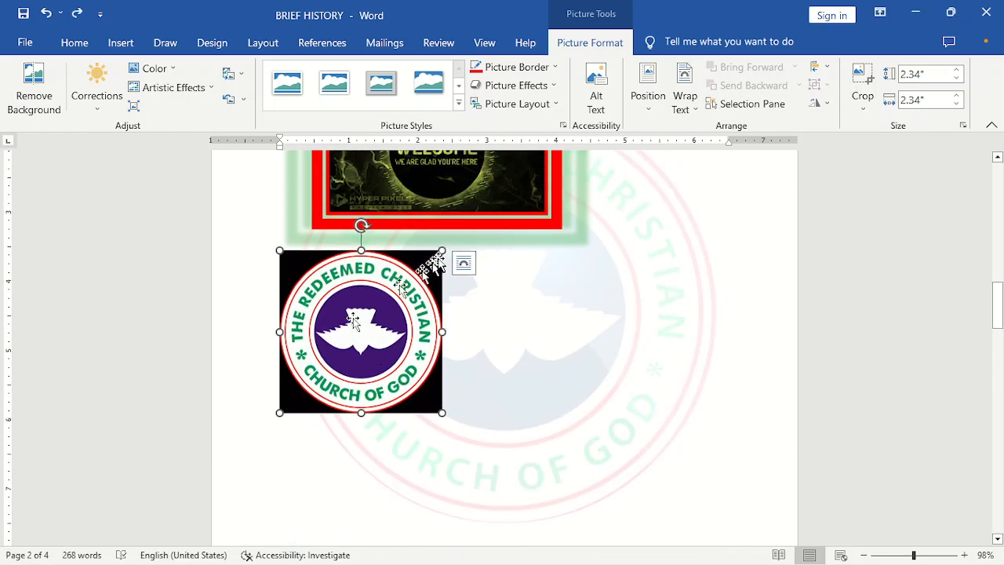
# - Set the logo's text wrapping to Square and move it beside the welcome picture on its right
pyautogui.click(698, 98)
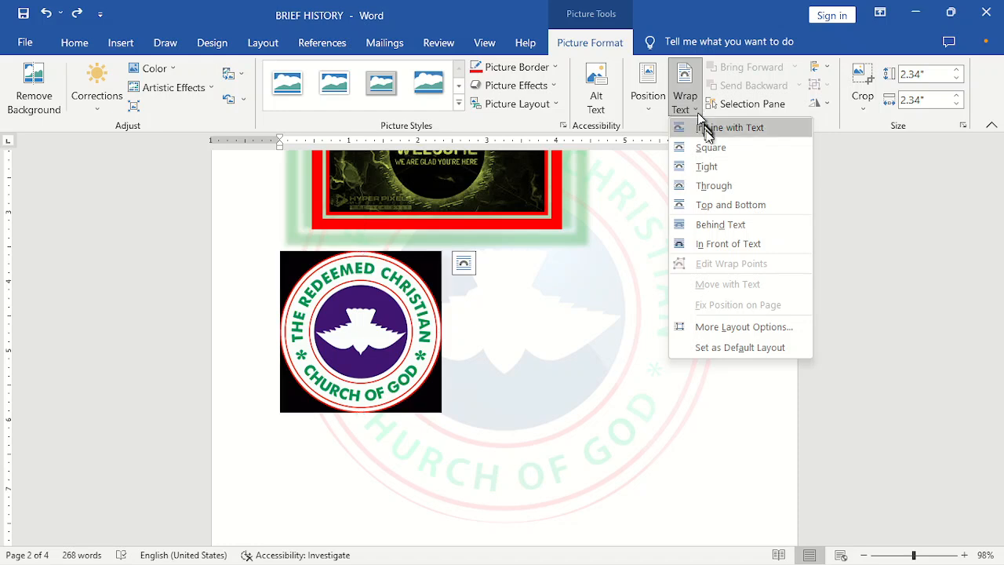
pyautogui.click(708, 149)
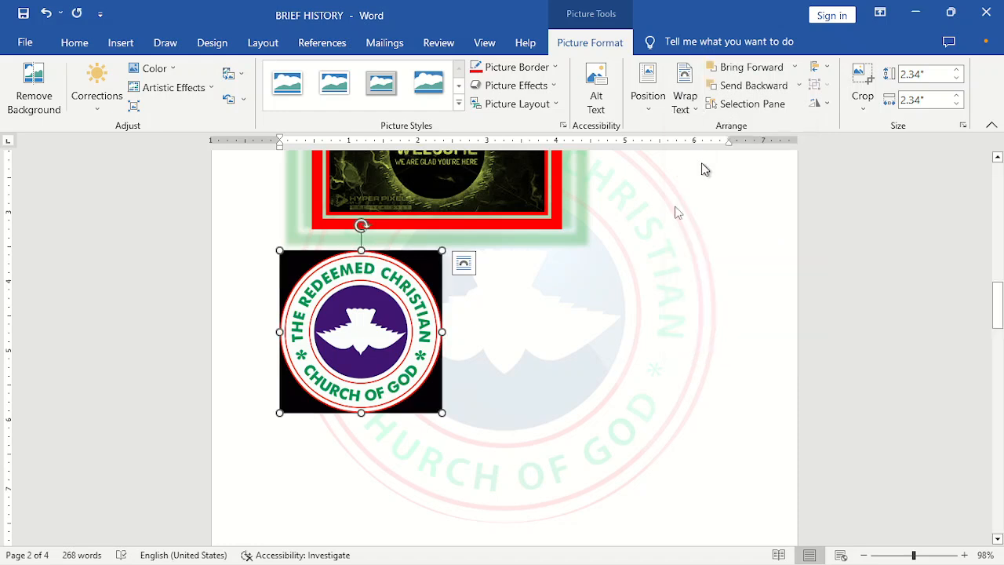
pyautogui.moveTo(424, 316); pyautogui.dragTo(605, 243)
pyautogui.moveTo(997, 314); pyautogui.dragTo(997, 282)
pyautogui.moveTo(611, 422); pyautogui.dragTo(678, 332)
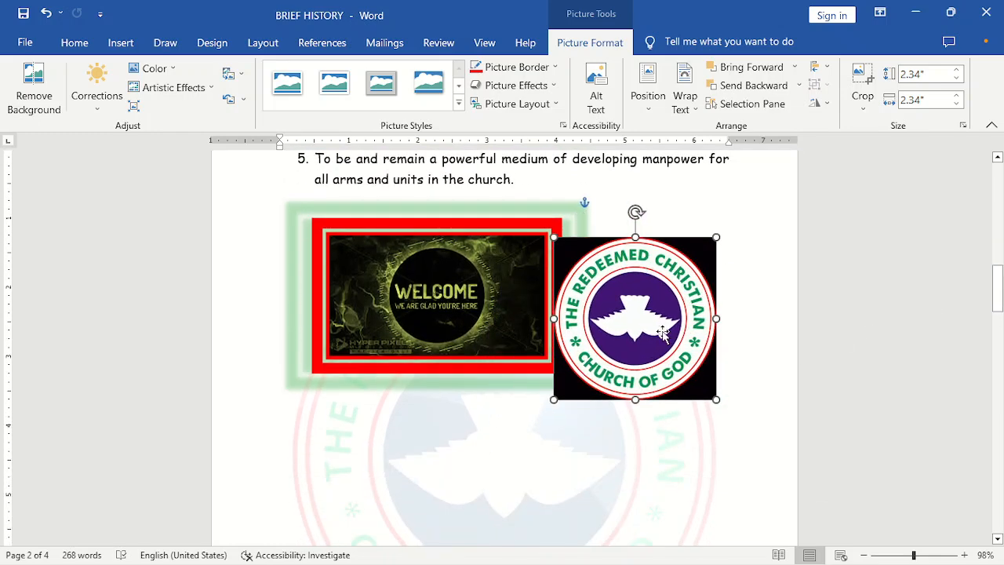
# - Move the welcome picture right and the logo left so the two pictures overlap
pyautogui.moveTo(392, 306); pyautogui.dragTo(434, 321)
pyautogui.moveTo(584, 333); pyautogui.dragTo(553, 323)
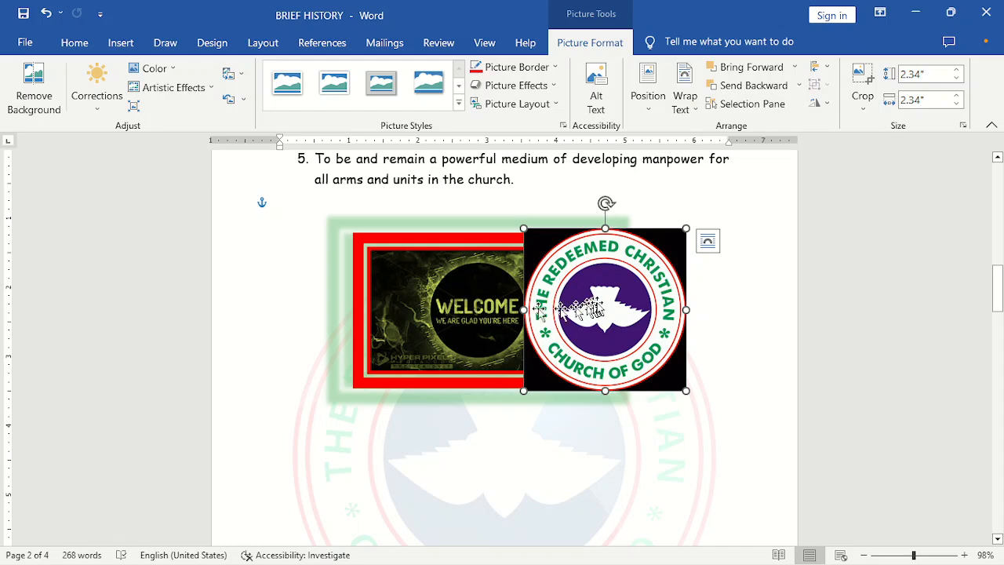
# - Try Bring Forward and Send Backward on the welcome picture, then on the logo, to change their stacking order
pyautogui.click(436, 287)
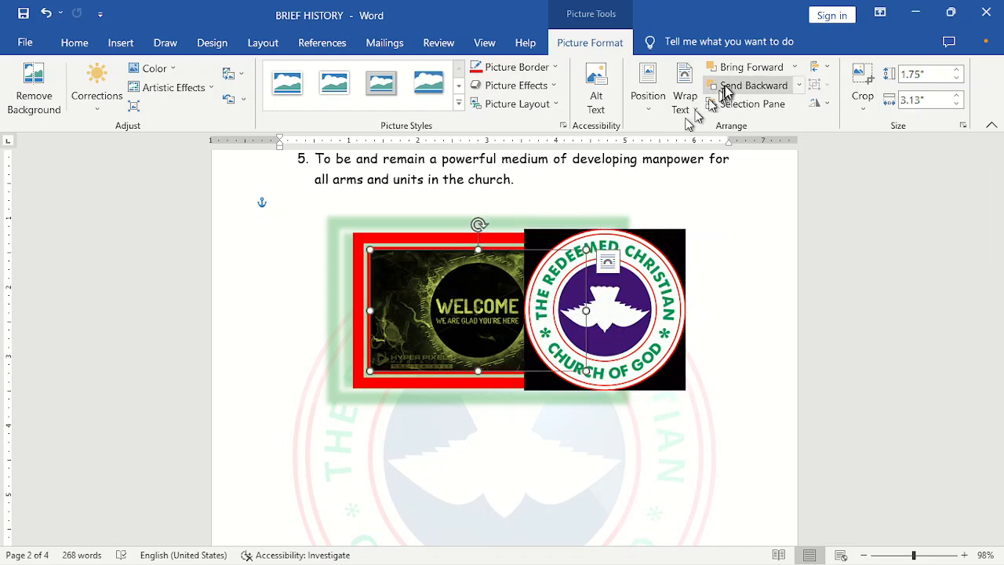
pyautogui.click(752, 68)
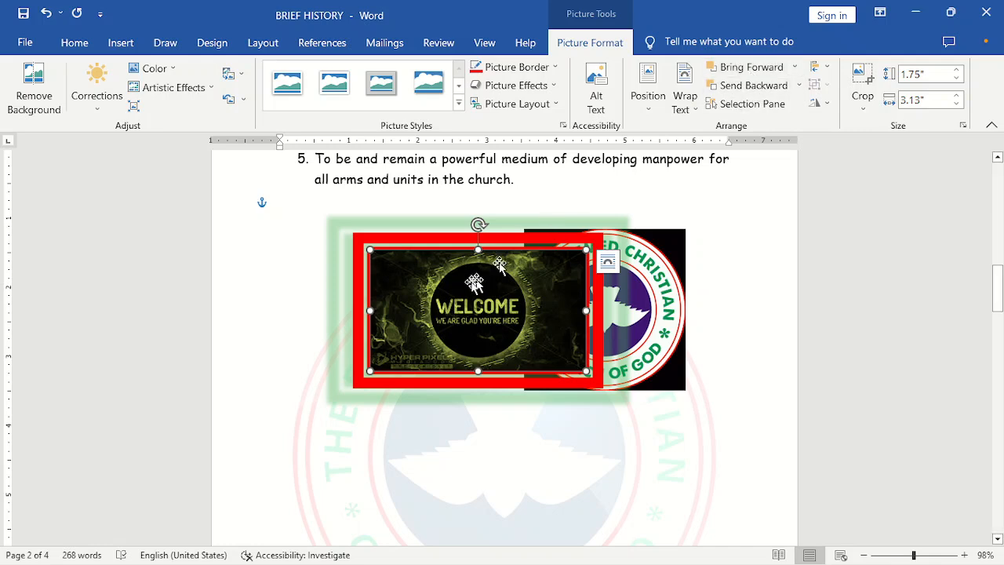
pyautogui.click(736, 91)
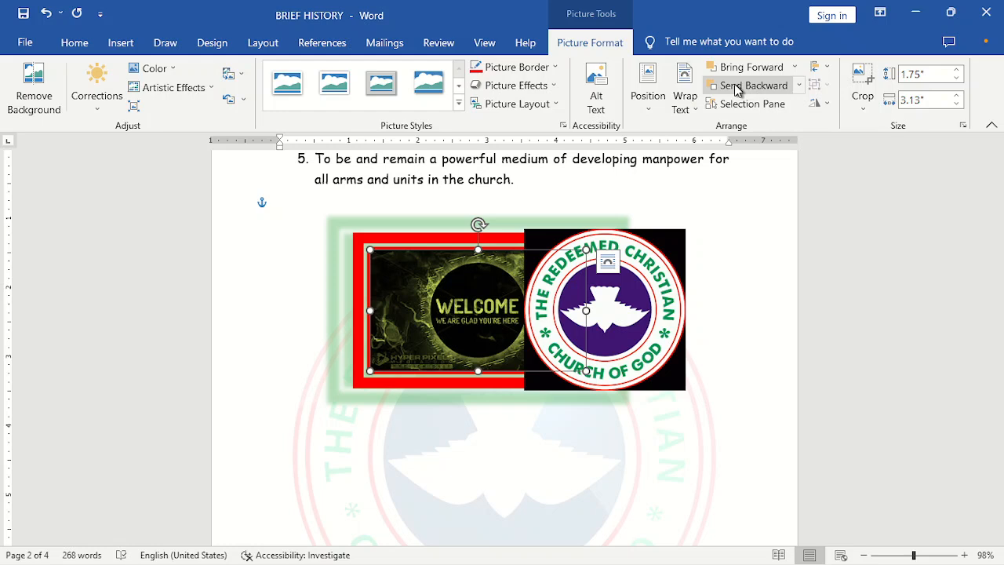
pyautogui.click(745, 67)
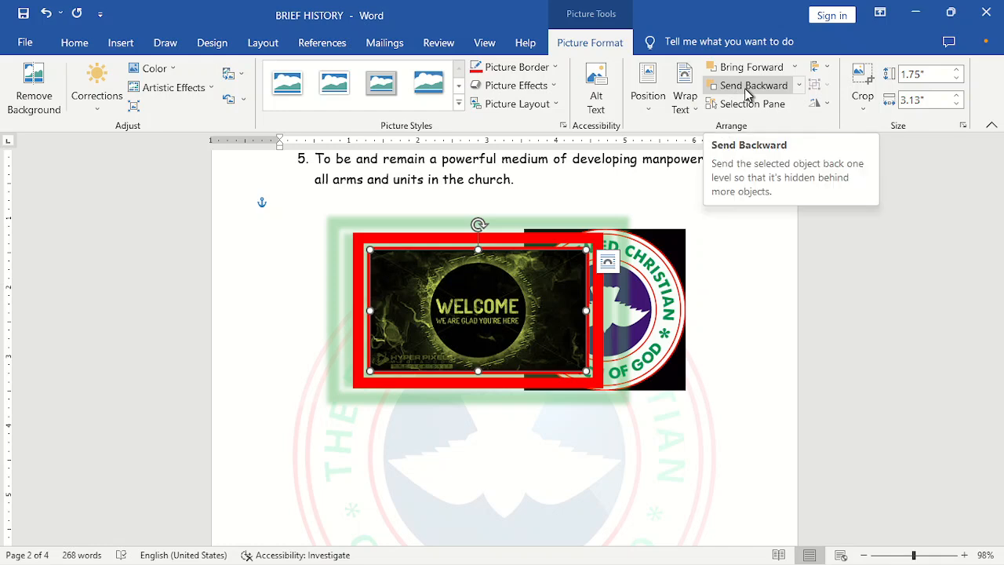
pyautogui.click(747, 88)
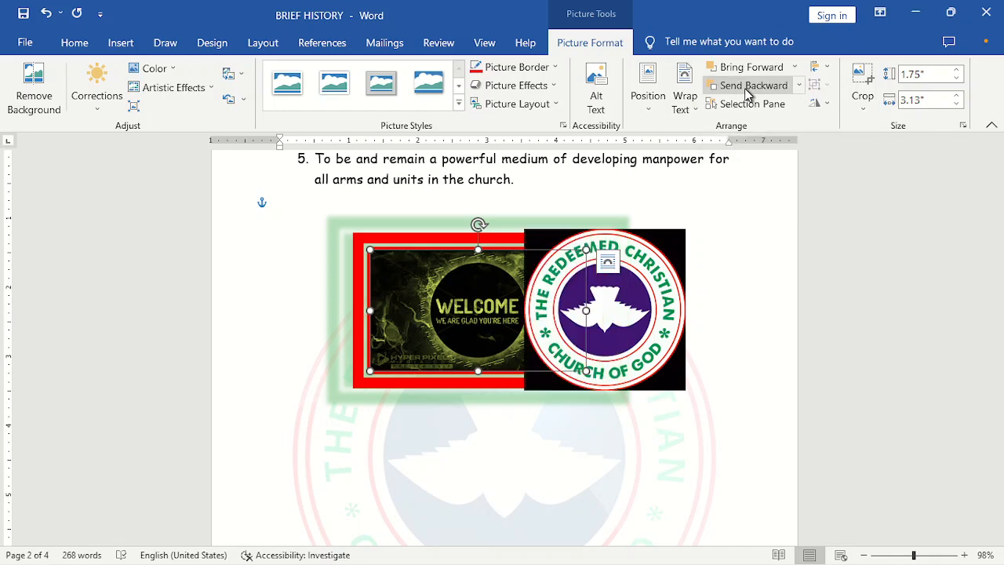
pyautogui.click(650, 263)
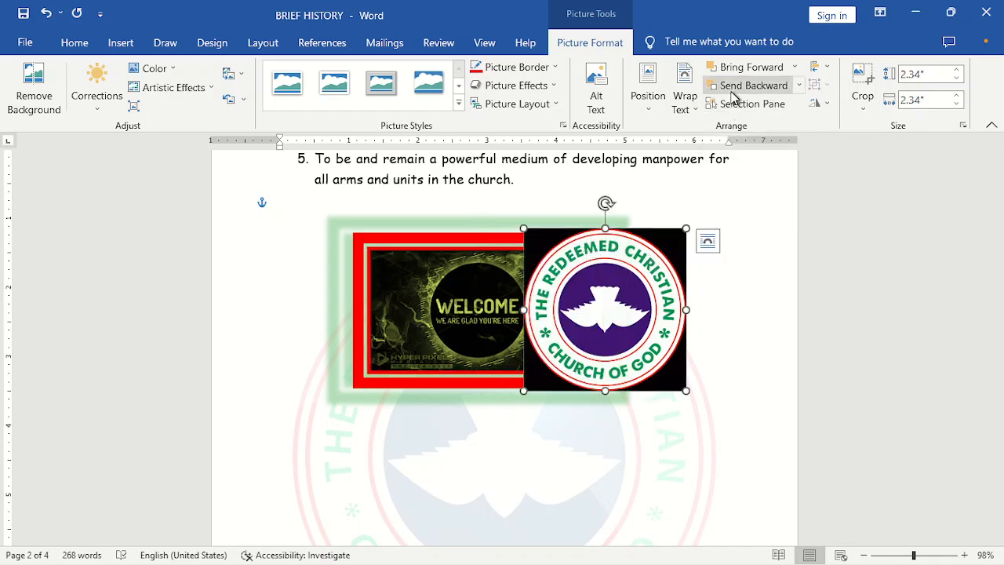
pyautogui.click(733, 92)
pyautogui.click(737, 70)
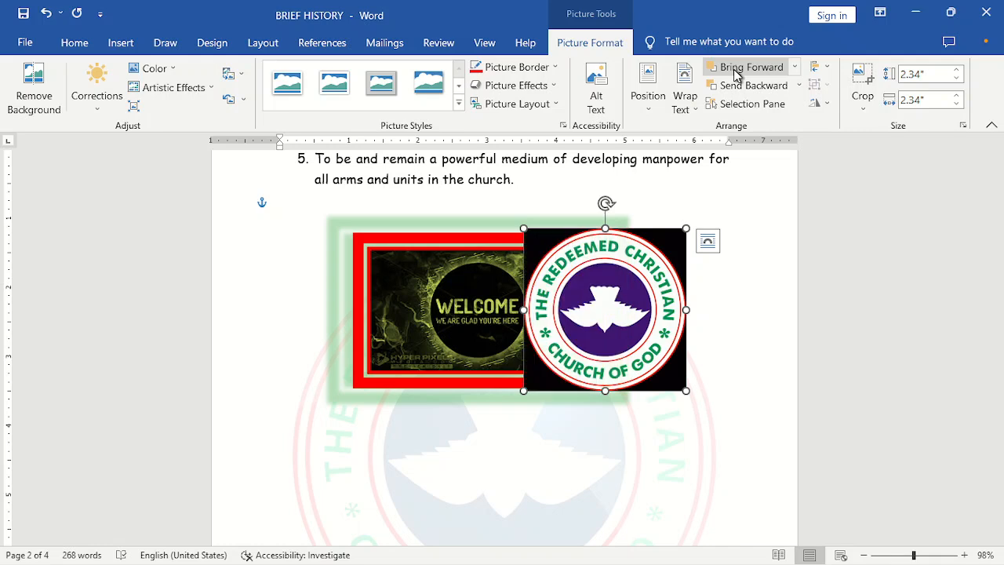
# - Send the logo backward behind the welcome picture, then bring it forward again
pyautogui.click(735, 86)
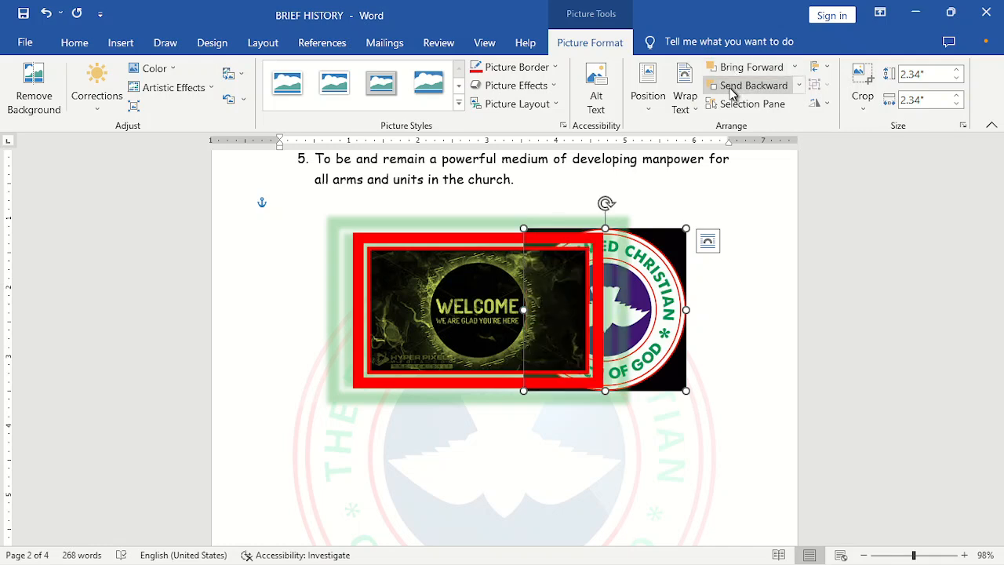
pyautogui.click(731, 71)
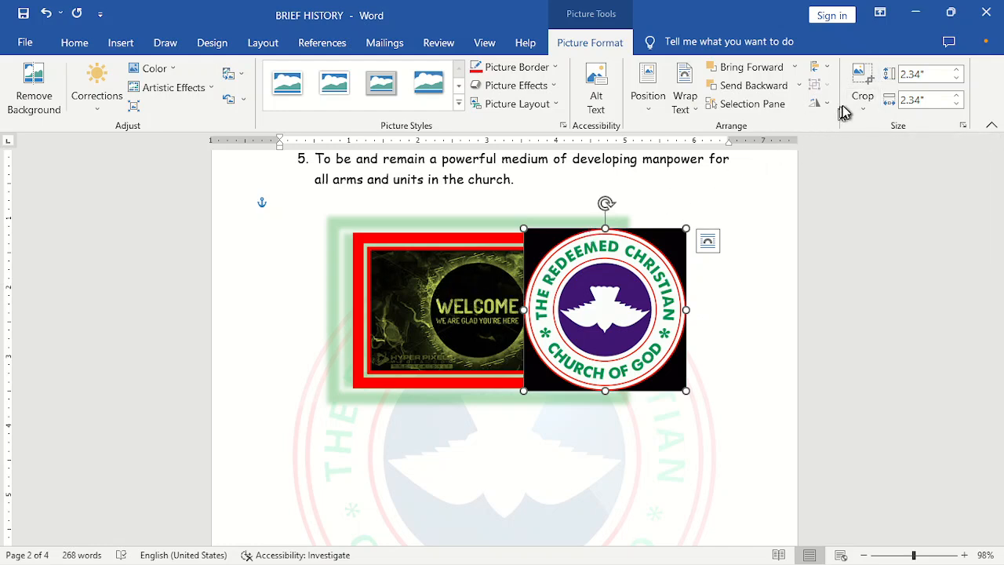
# - Crop the top off the logo, leaving it about 1.37 by 2.38 inches, and move it below-left of the welcome picture
pyautogui.click(862, 82)
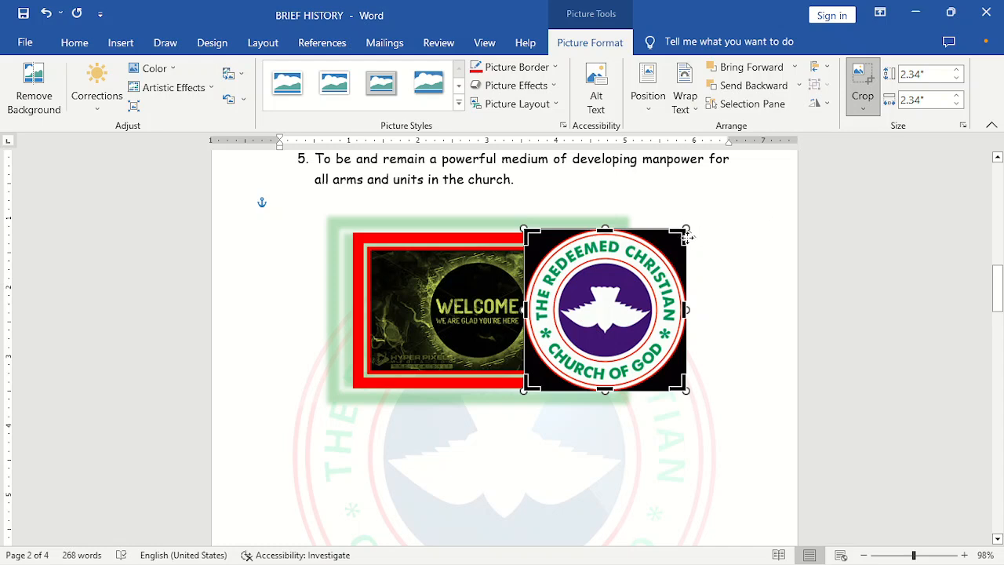
pyautogui.moveTo(680, 232); pyautogui.dragTo(691, 298)
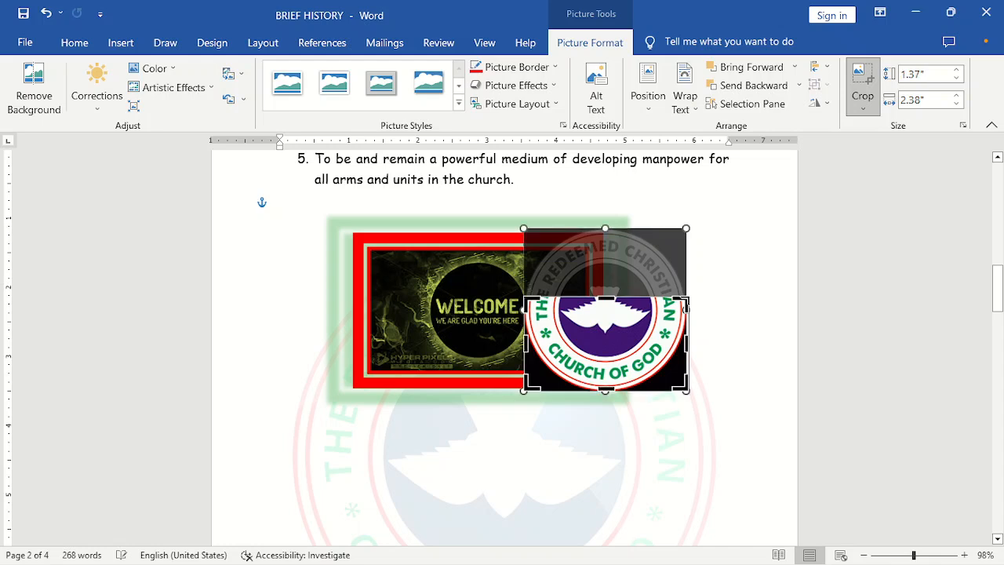
pyautogui.click(864, 90)
pyautogui.moveTo(611, 381); pyautogui.dragTo(424, 508)
# - Crop the welcome picture's left and right sides down to about 1.52 by 1.63 inches
pyautogui.click(480, 346)
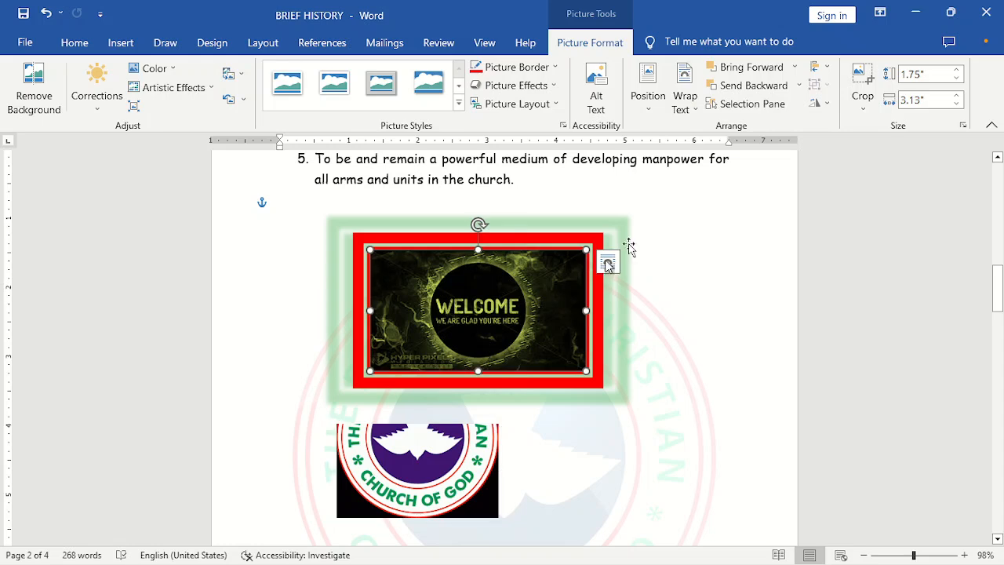
pyautogui.click(858, 107)
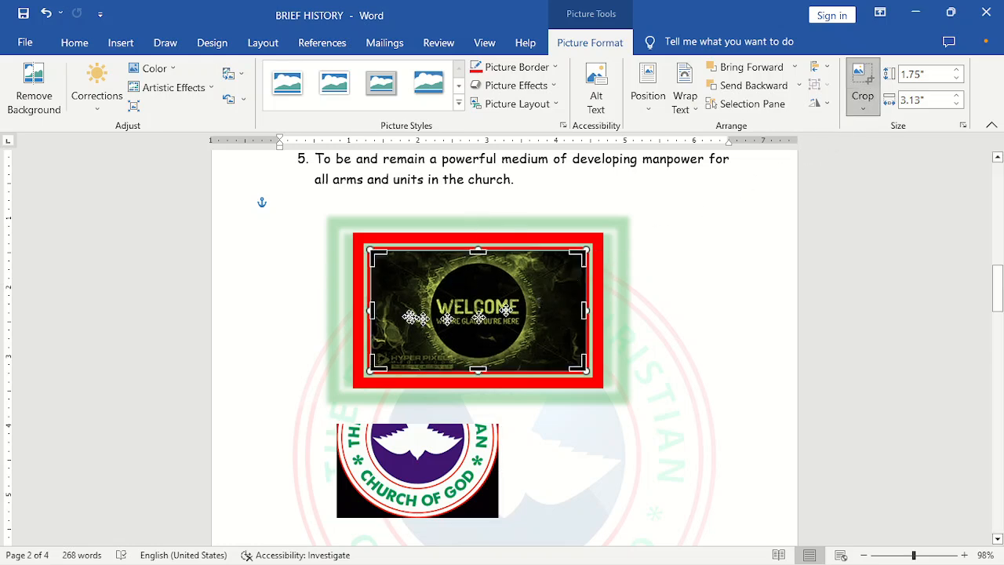
pyautogui.moveTo(372, 253); pyautogui.dragTo(425, 256)
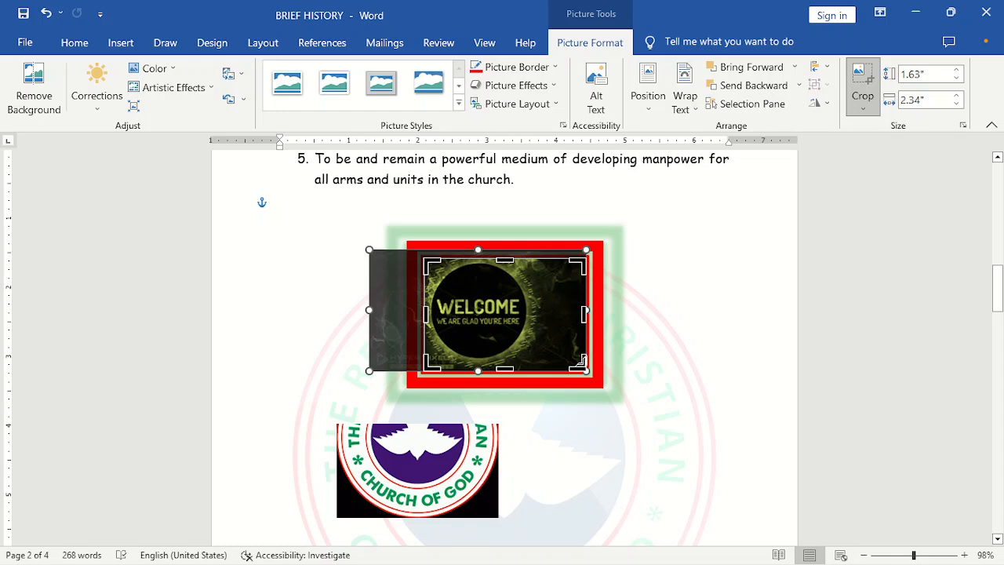
pyautogui.moveTo(582, 366); pyautogui.dragTo(536, 361)
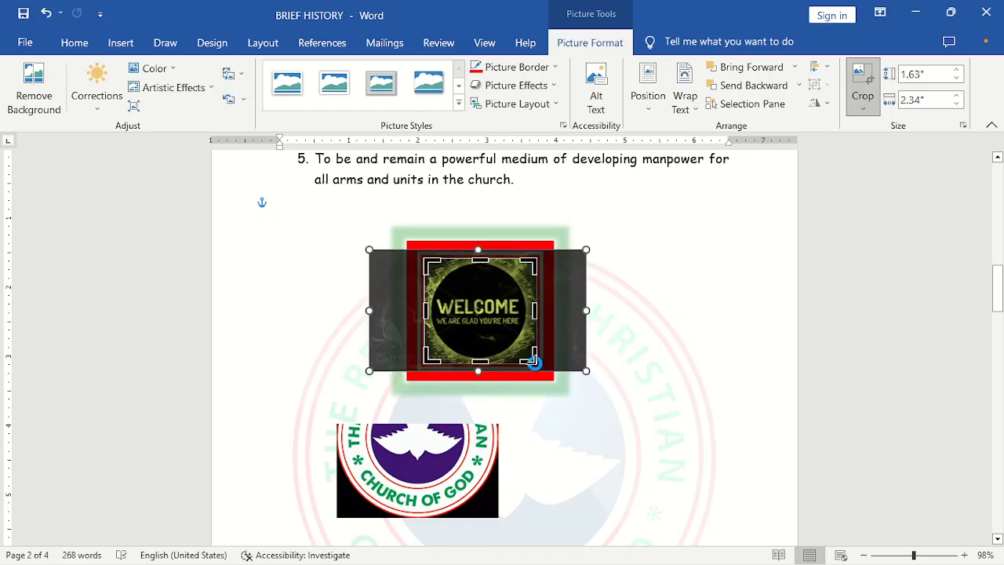
pyautogui.click(862, 82)
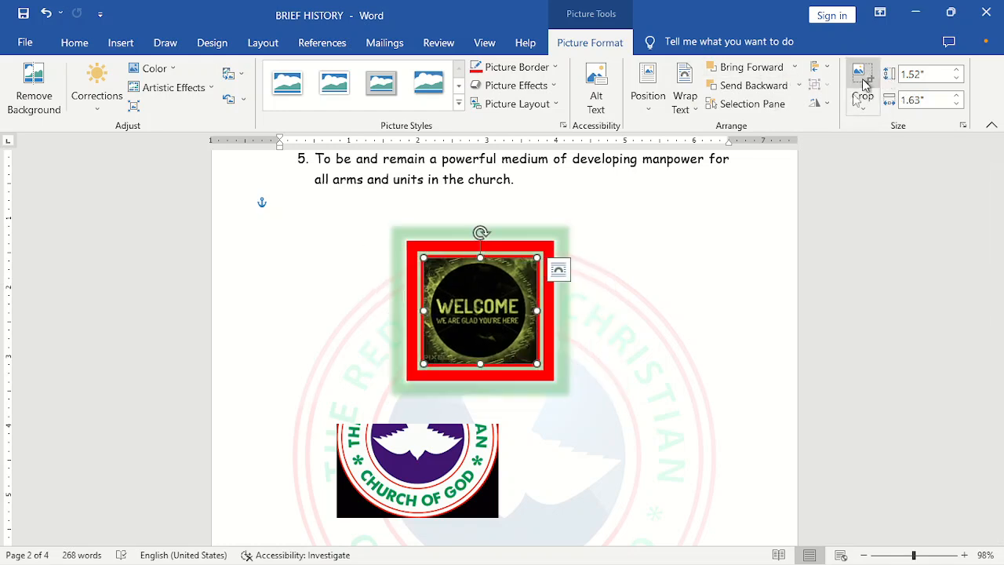
pyautogui.click(625, 351)
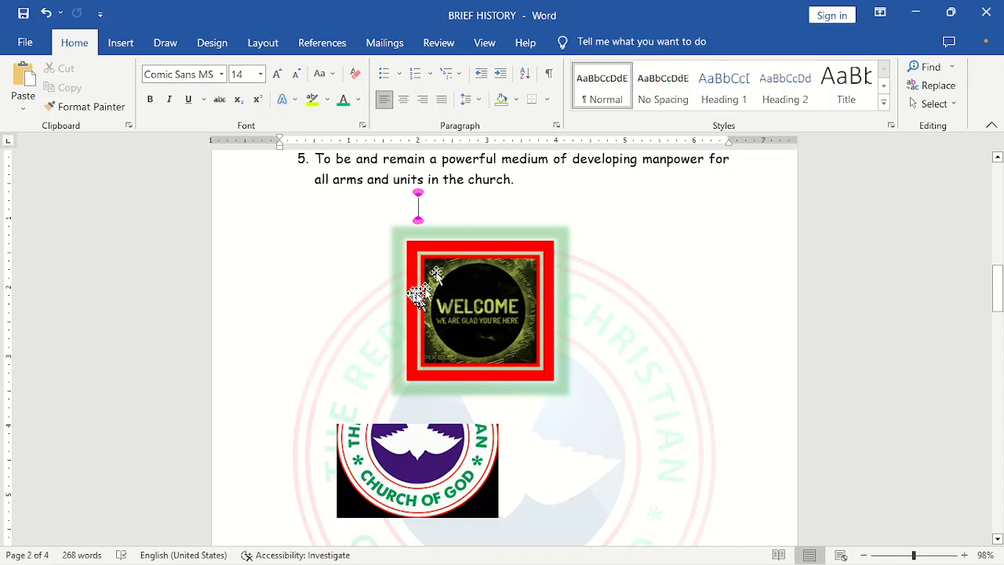
# - Resize the welcome picture with the size spinners to 1.77 inches high by 1.9 inches wide
pyautogui.click(489, 294)
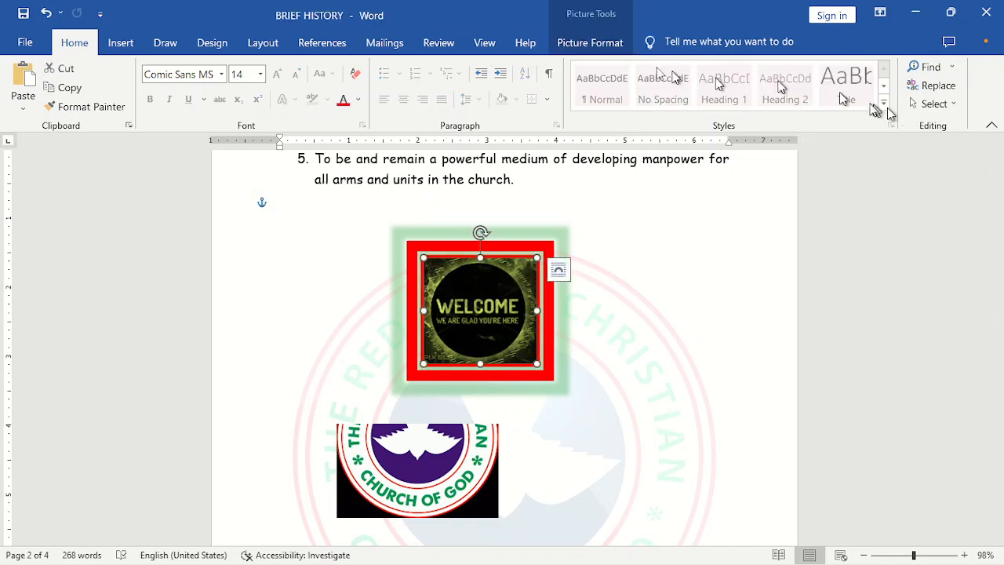
pyautogui.click(594, 45)
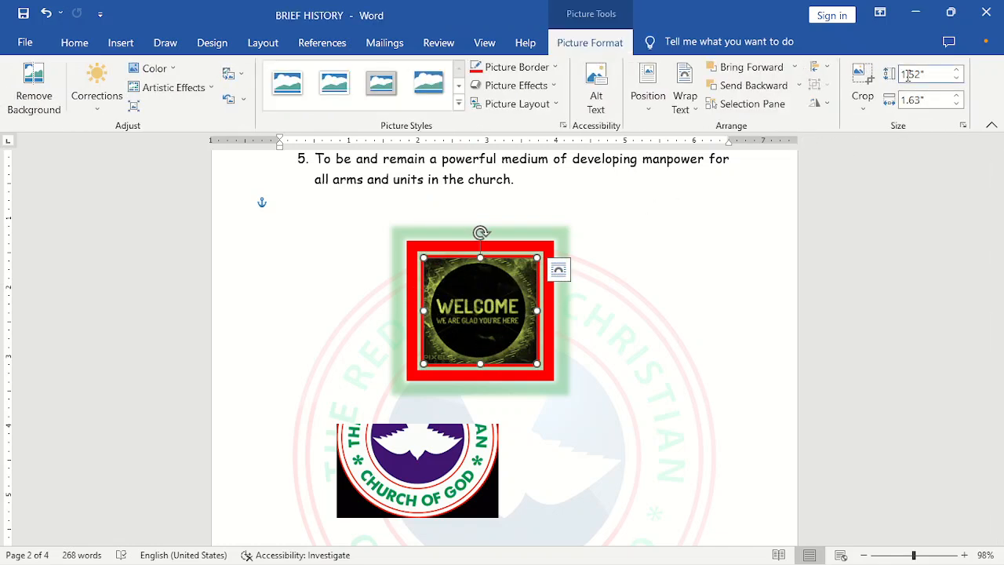
pyautogui.click(956, 70)
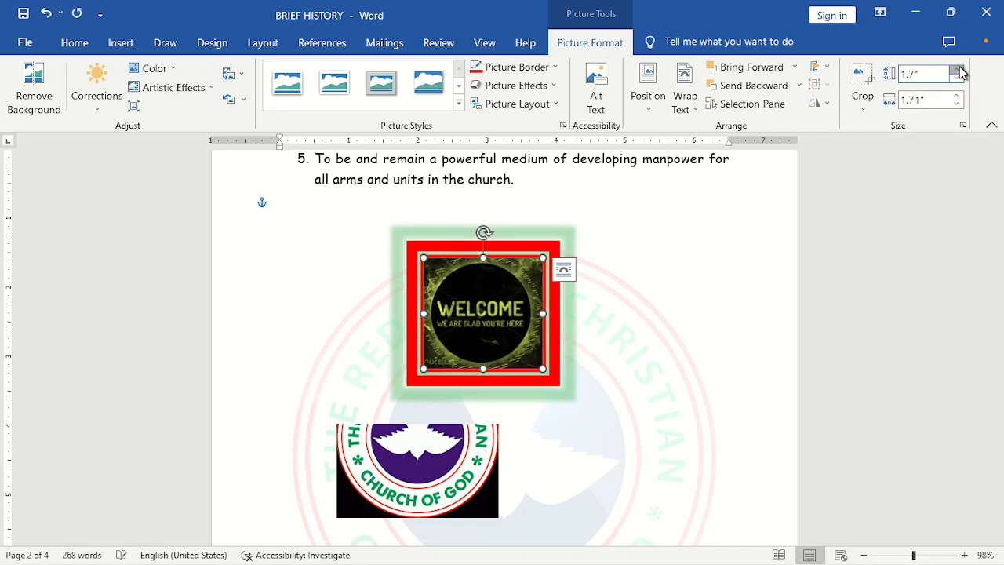
pyautogui.click(957, 69)
pyautogui.click(957, 69)
pyautogui.click(957, 70)
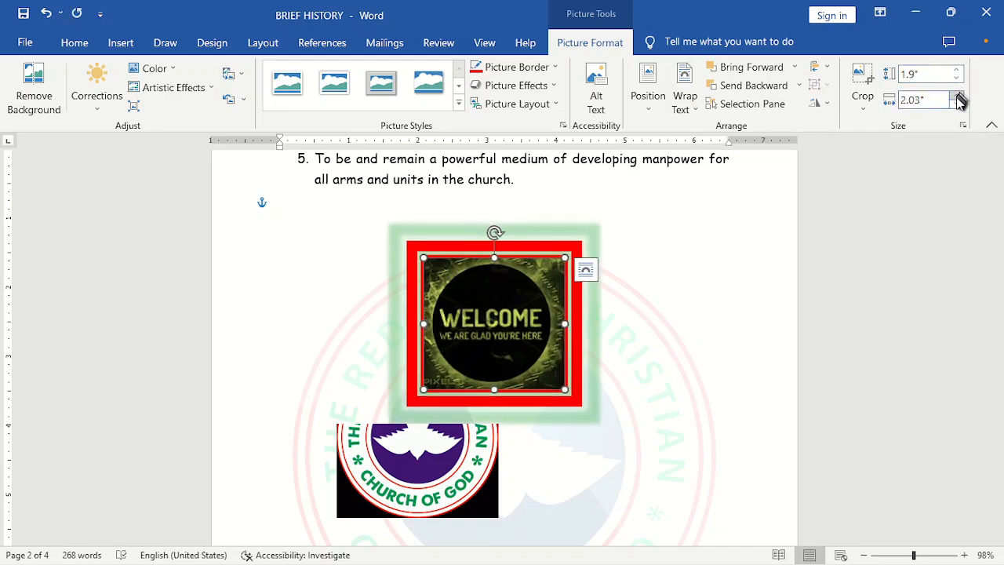
pyautogui.click(956, 97)
pyautogui.click(957, 96)
pyautogui.click(957, 97)
pyautogui.click(957, 97)
pyautogui.click(957, 97)
pyautogui.click(957, 97)
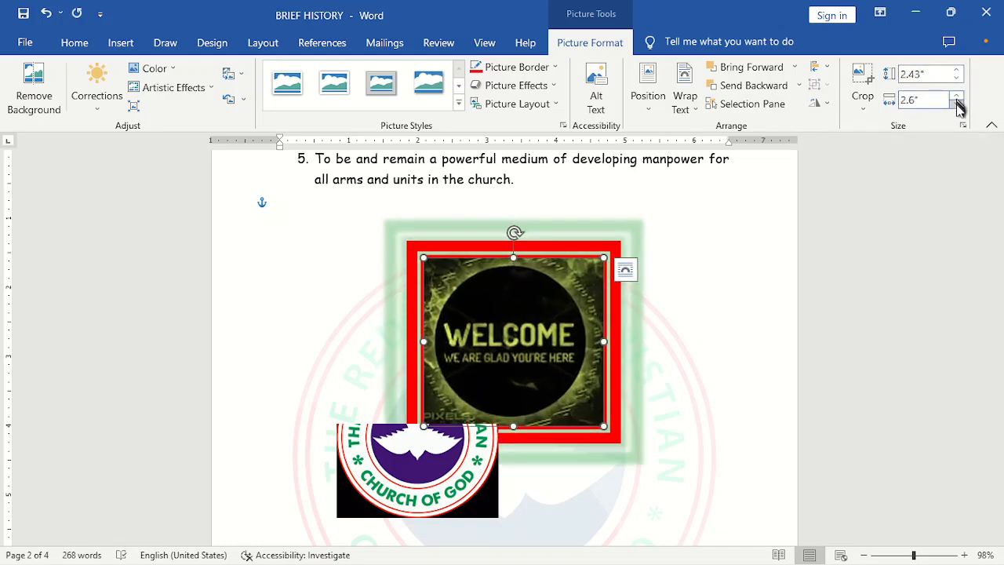
pyautogui.click(957, 104)
pyautogui.click(957, 104)
pyautogui.click(956, 104)
pyautogui.click(957, 105)
pyautogui.click(957, 104)
pyautogui.click(957, 105)
pyautogui.click(957, 105)
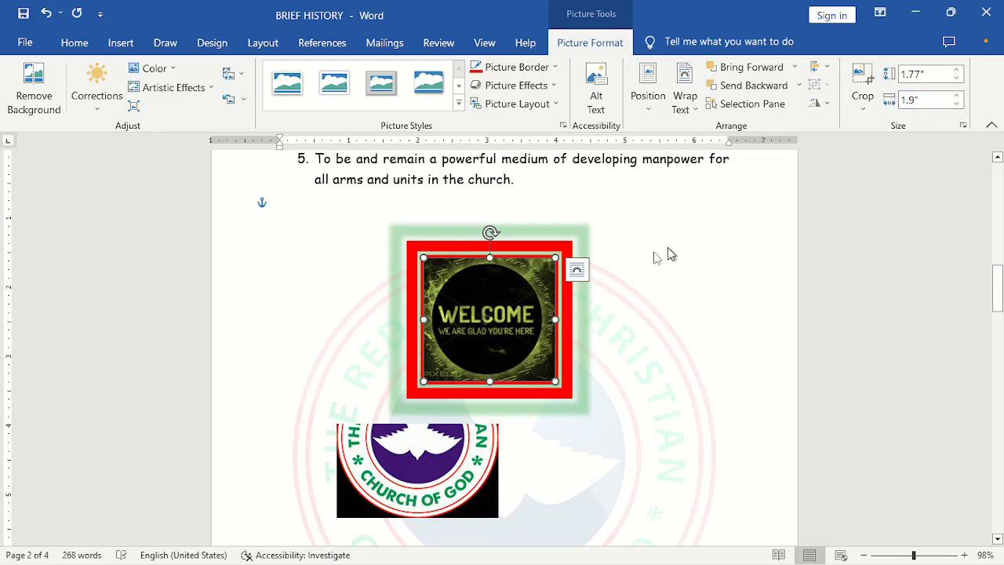
# - Resize the welcome picture with its handles to about 1.72 by 2.03 inches and move it up above the logo
pyautogui.moveTo(556, 317); pyautogui.dragTo(642, 315)
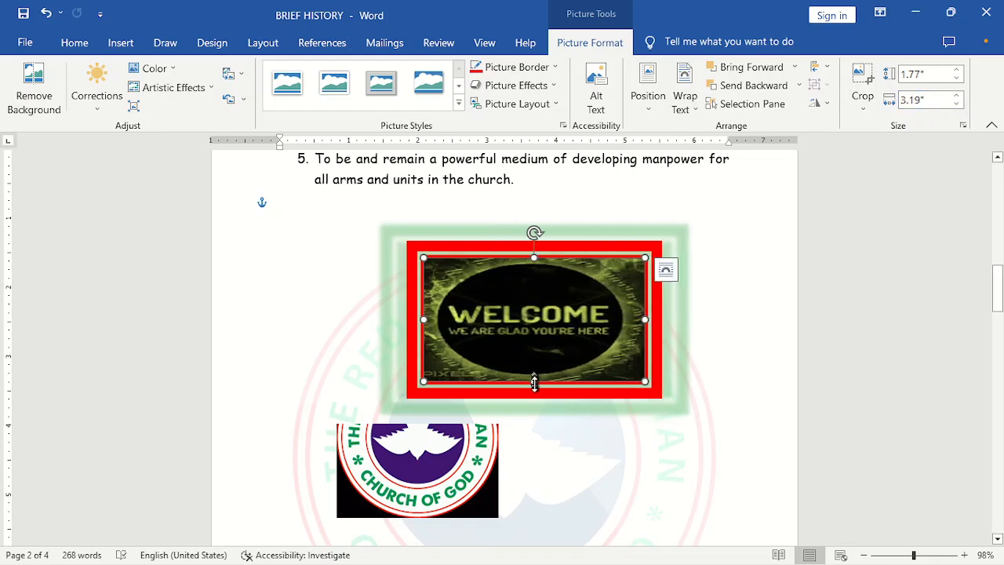
pyautogui.moveTo(533, 382); pyautogui.dragTo(533, 443)
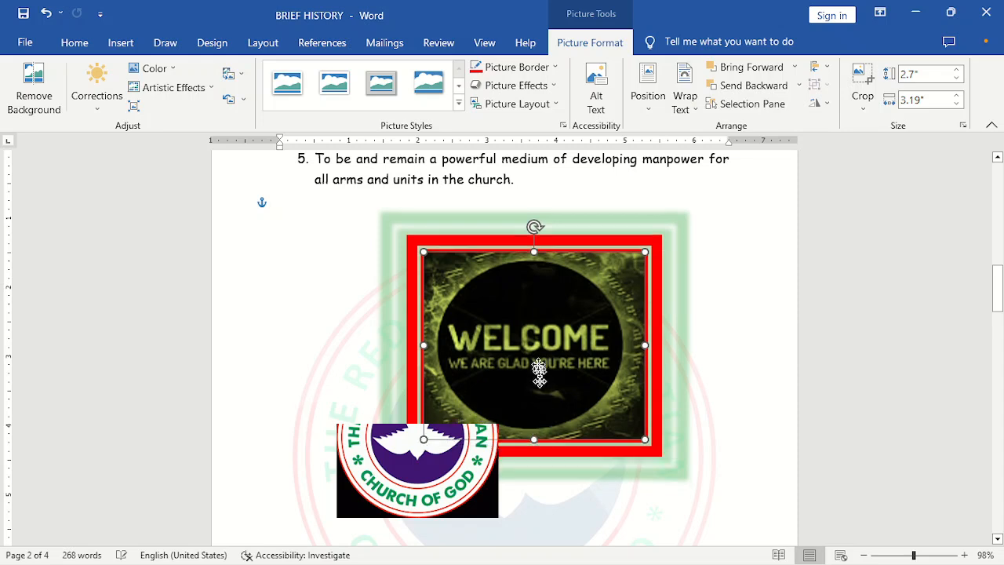
pyautogui.moveTo(539, 376)
pyautogui.mouseDown()
pyautogui.moveTo(508, 342)
pyautogui.moveTo(505, 396)
pyautogui.moveTo(539, 385)
pyautogui.moveTo(538, 370)
pyautogui.mouseUp()
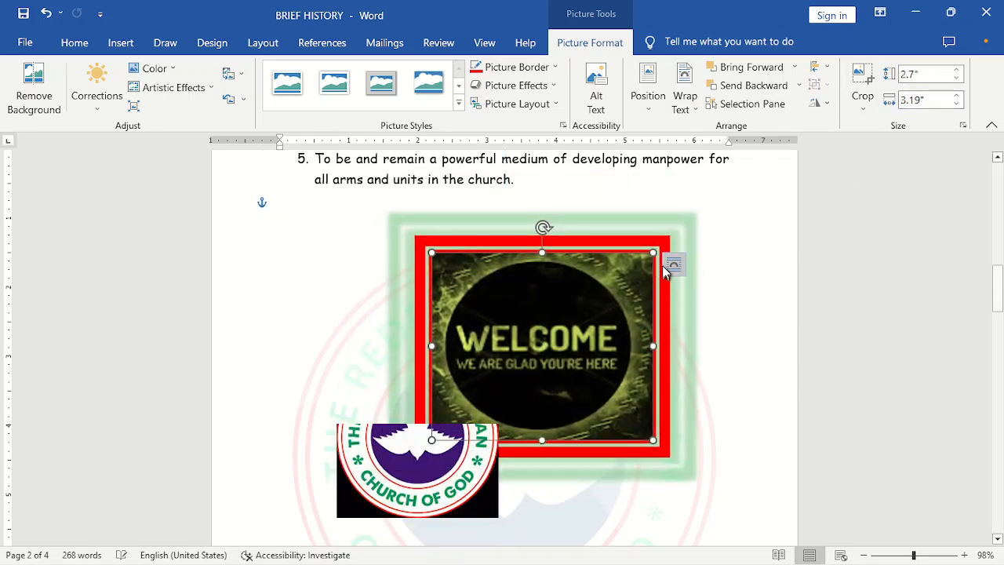
pyautogui.moveTo(652, 252); pyautogui.dragTo(573, 320)
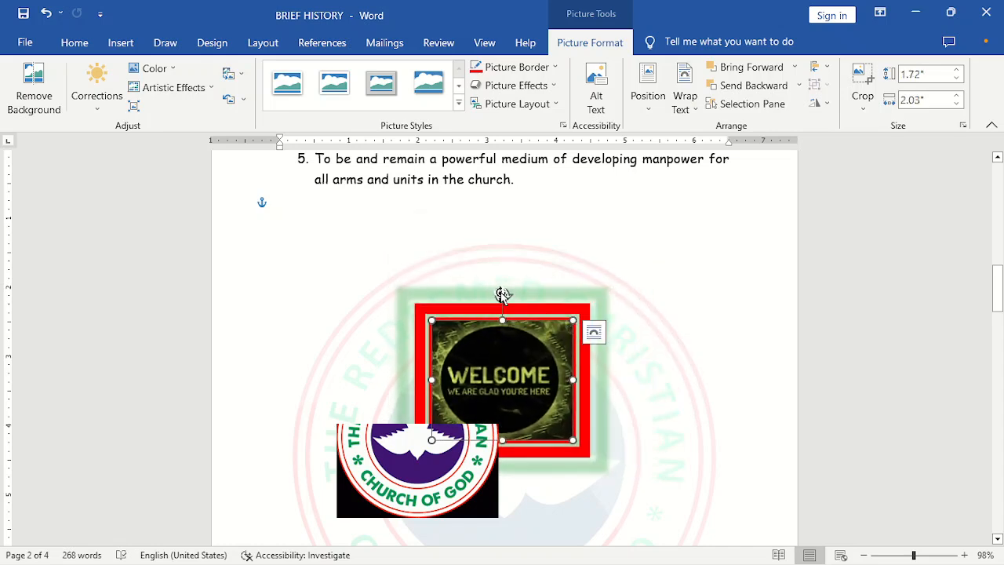
pyautogui.moveTo(510, 353); pyautogui.dragTo(510, 316)
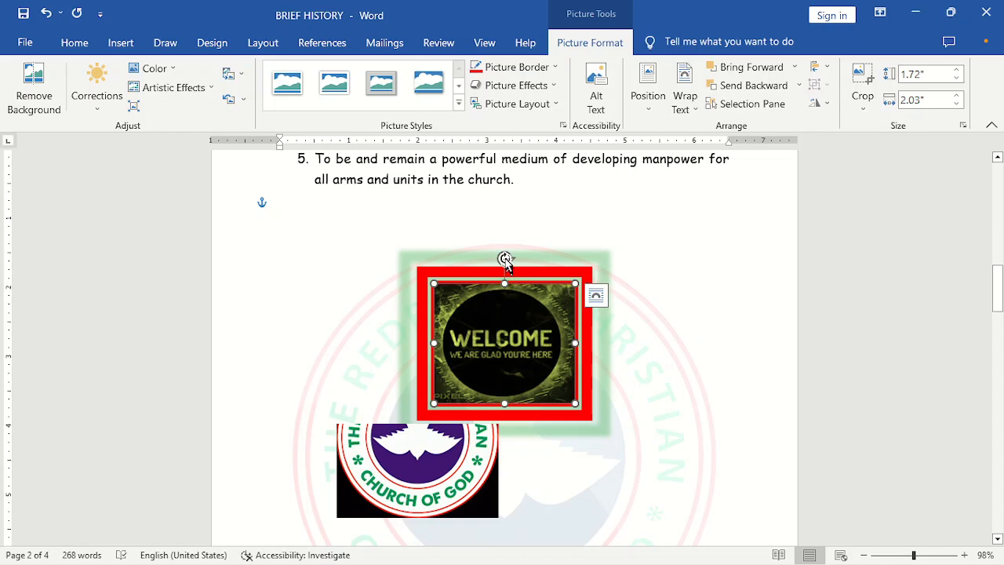
pyautogui.moveTo(504, 259)
pyautogui.mouseDown()
pyautogui.moveTo(571, 264)
pyautogui.moveTo(529, 405)
pyautogui.moveTo(455, 282)
pyautogui.moveTo(527, 262)
pyautogui.moveTo(504, 257)
pyautogui.moveTo(583, 280)
pyautogui.moveTo(533, 415)
pyautogui.moveTo(399, 313)
pyautogui.moveTo(504, 257)
pyautogui.mouseUp()
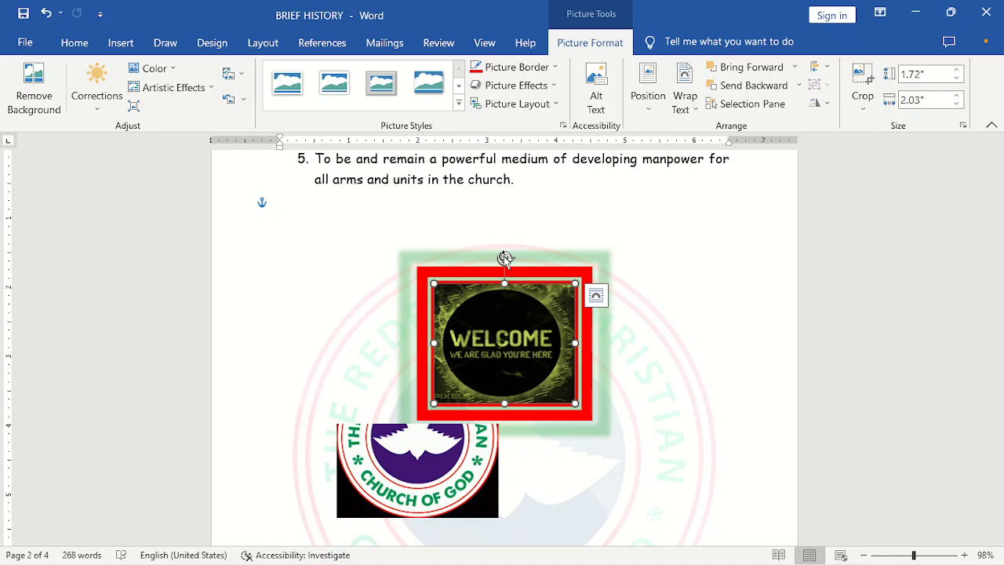
# - Switch to the insertion commands to add another item to the document
pyautogui.click(134, 47)
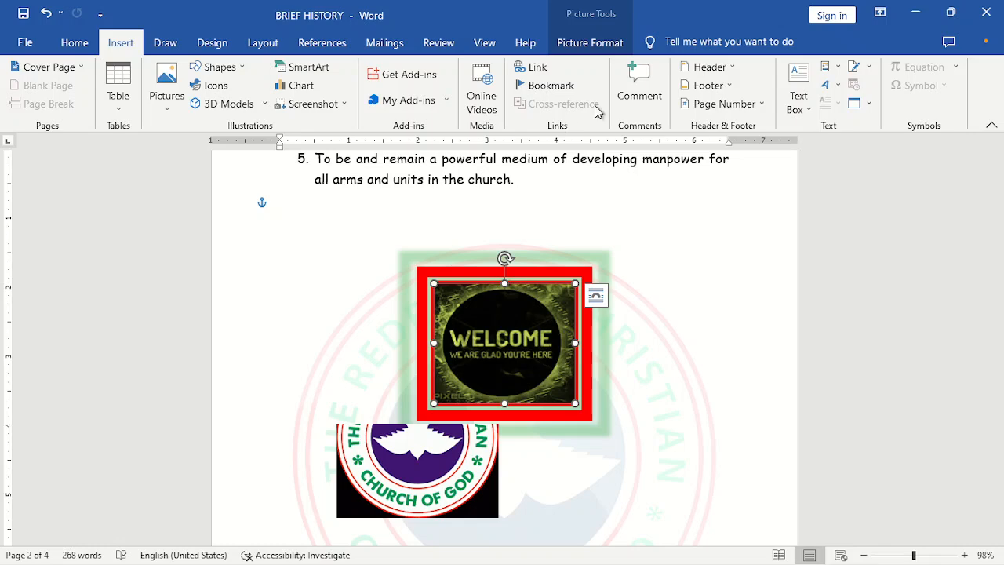
pyautogui.moveTo(808, 563)
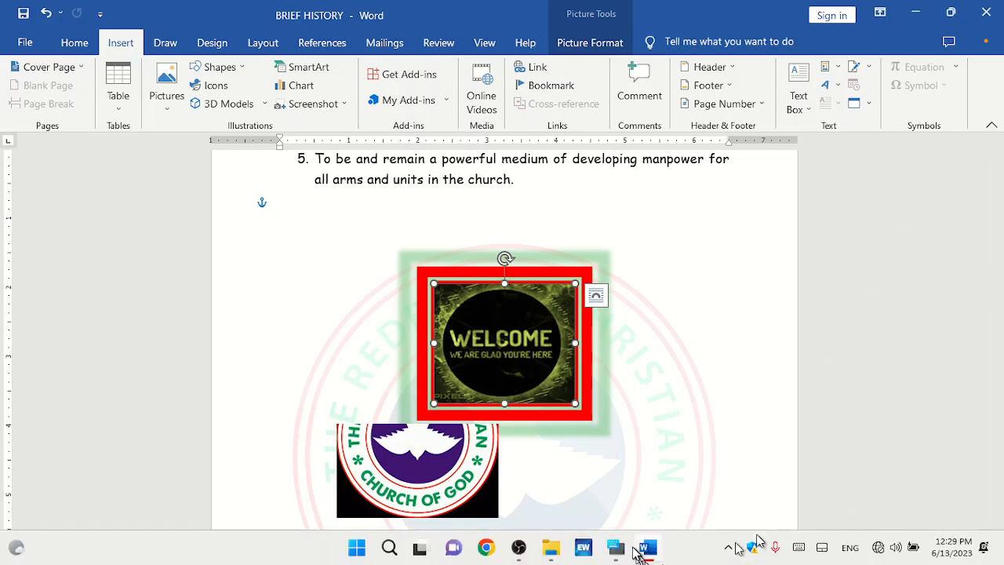